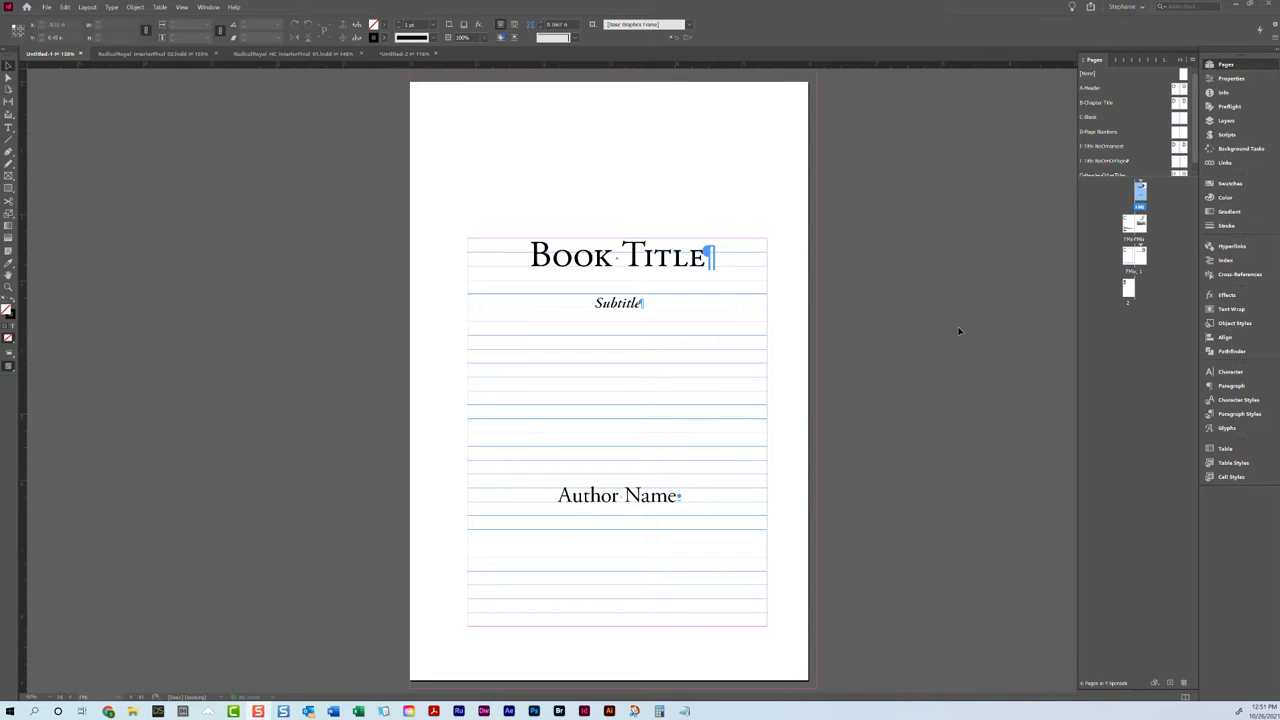
# - Extend the Paragraph Styles panel to show all styles, and enlarge the master list in the Pages panel to show every master
pyautogui.click(1236, 413)
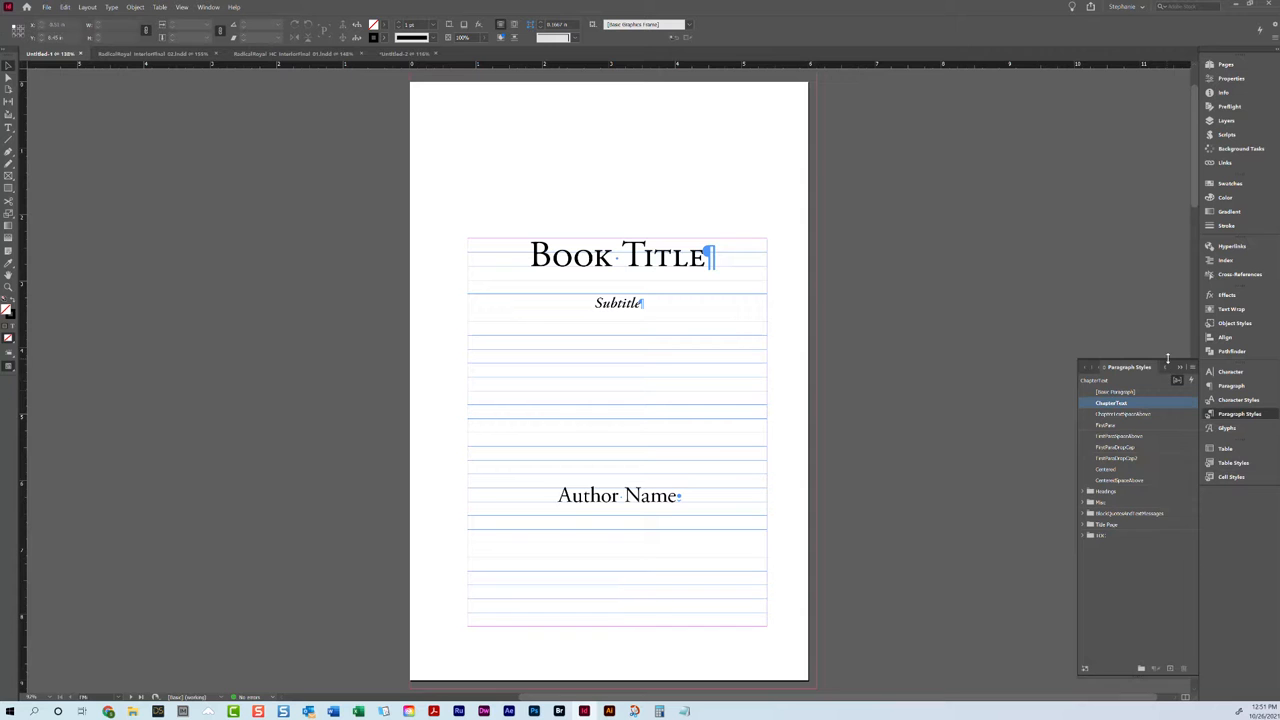
pyautogui.moveTo(1171, 347); pyautogui.dragTo(1171, 92)
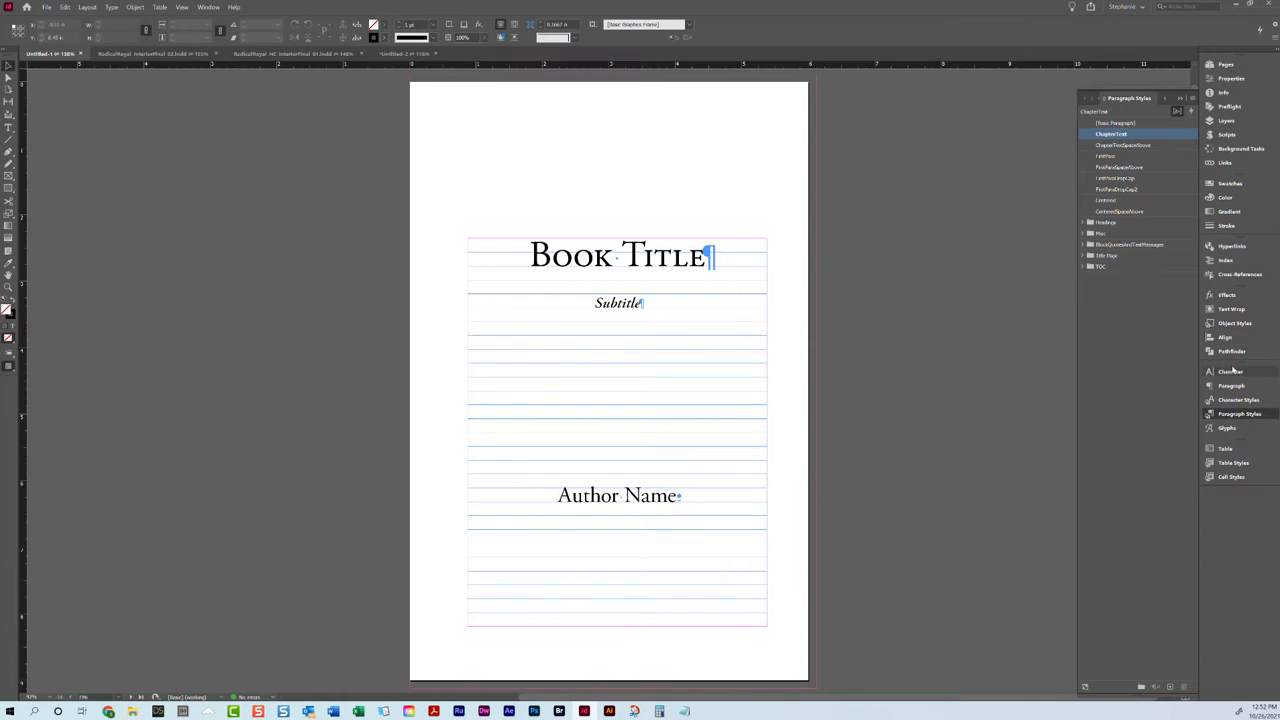
pyautogui.click(1224, 64)
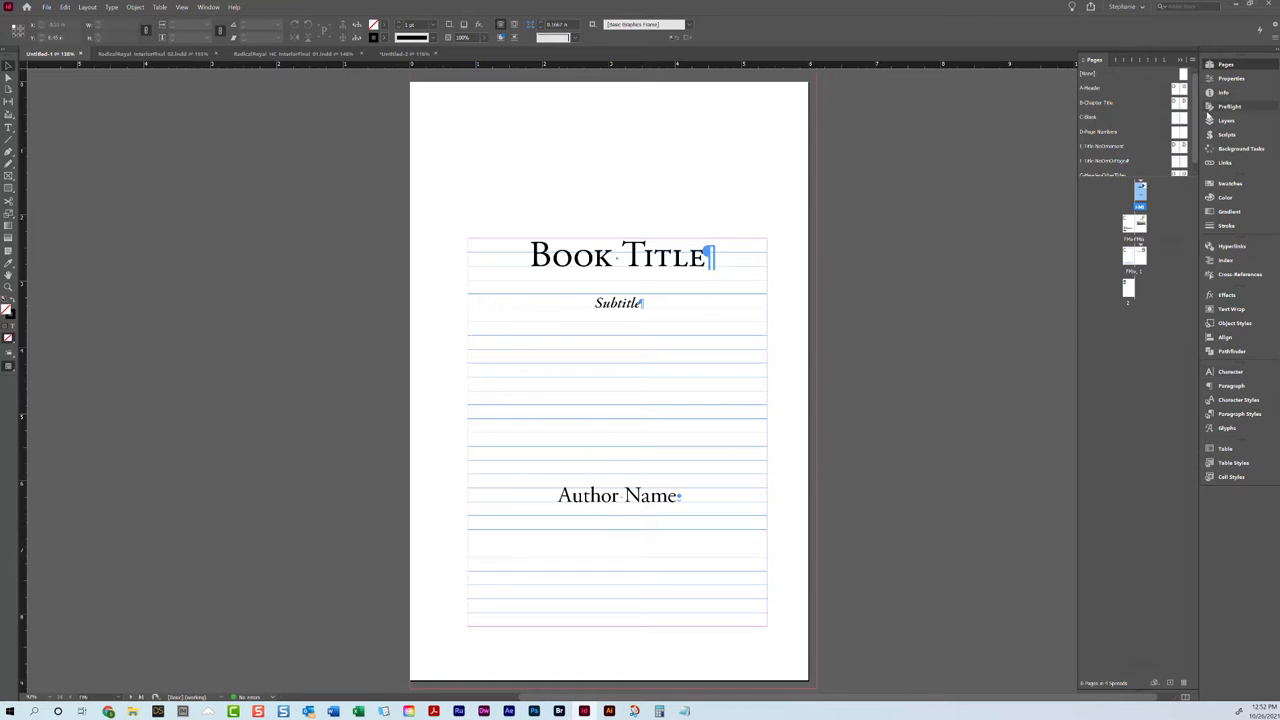
pyautogui.moveTo(1112, 178)
pyautogui.mouseDown()
pyautogui.moveTo(1110, 247)
pyautogui.moveTo(1110, 200)
pyautogui.mouseUp()
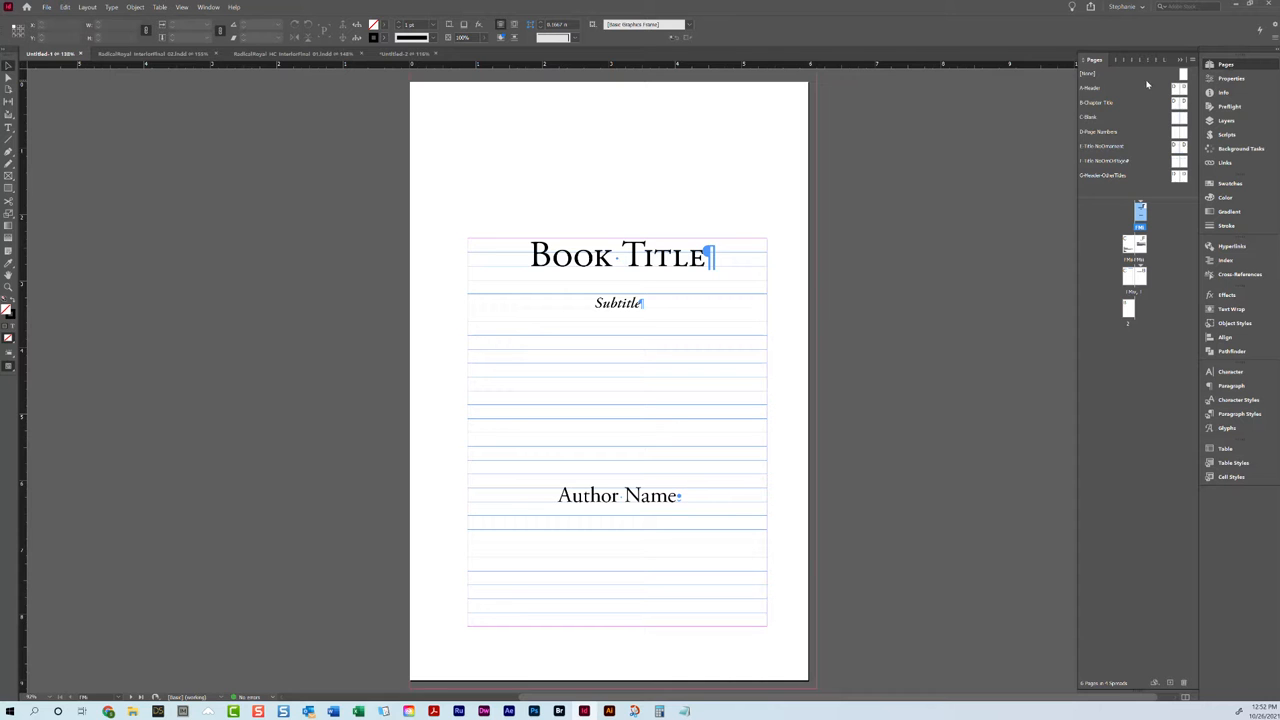
pyautogui.click(208, 7)
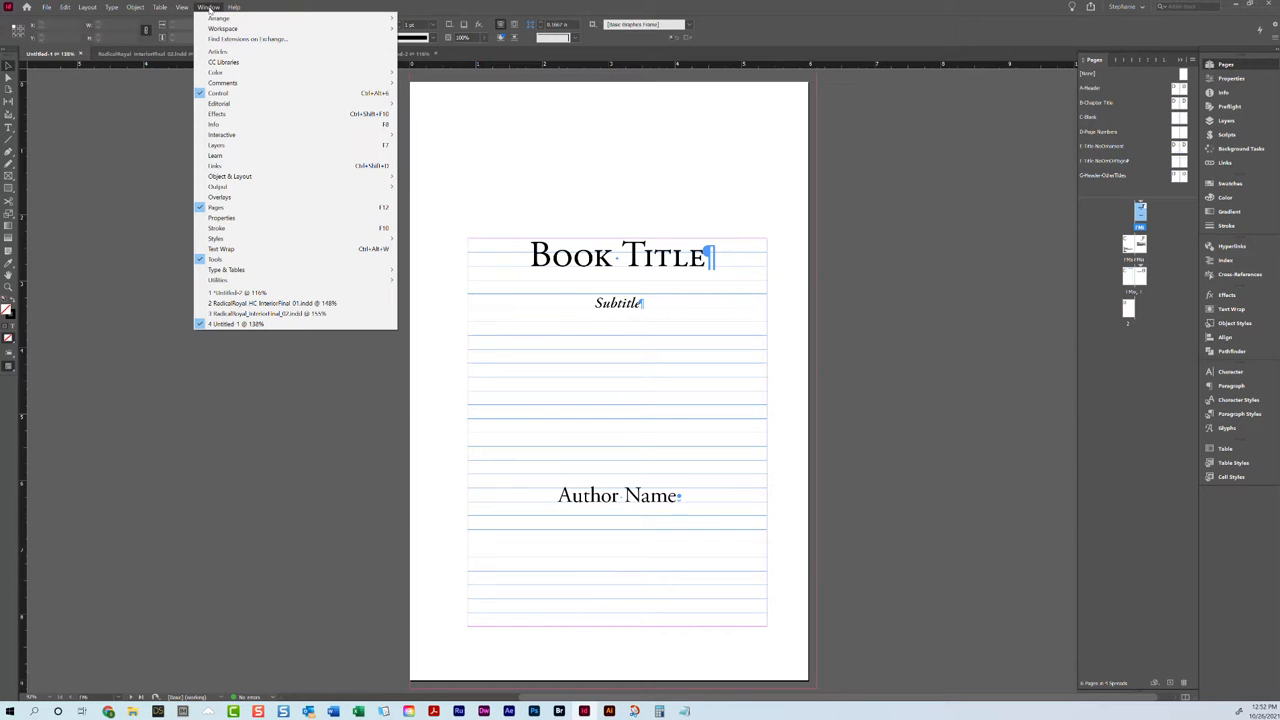
pyautogui.moveTo(297, 279)
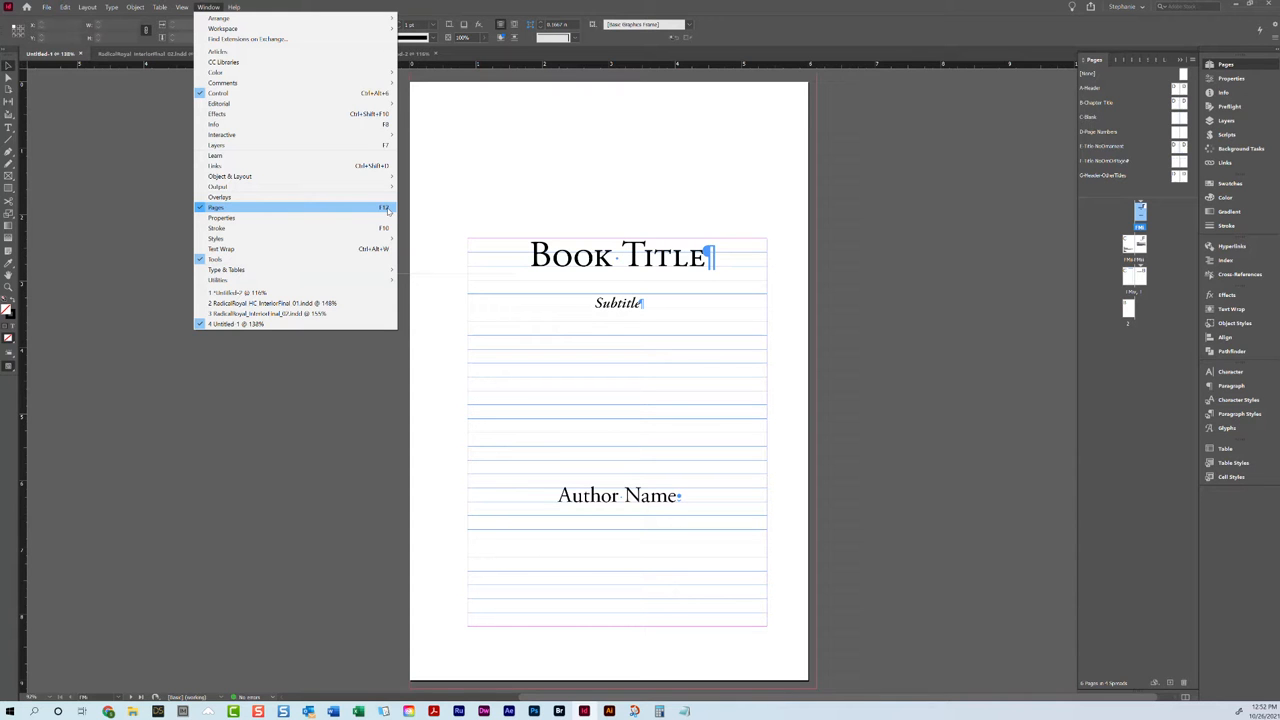
pyautogui.click(614, 254)
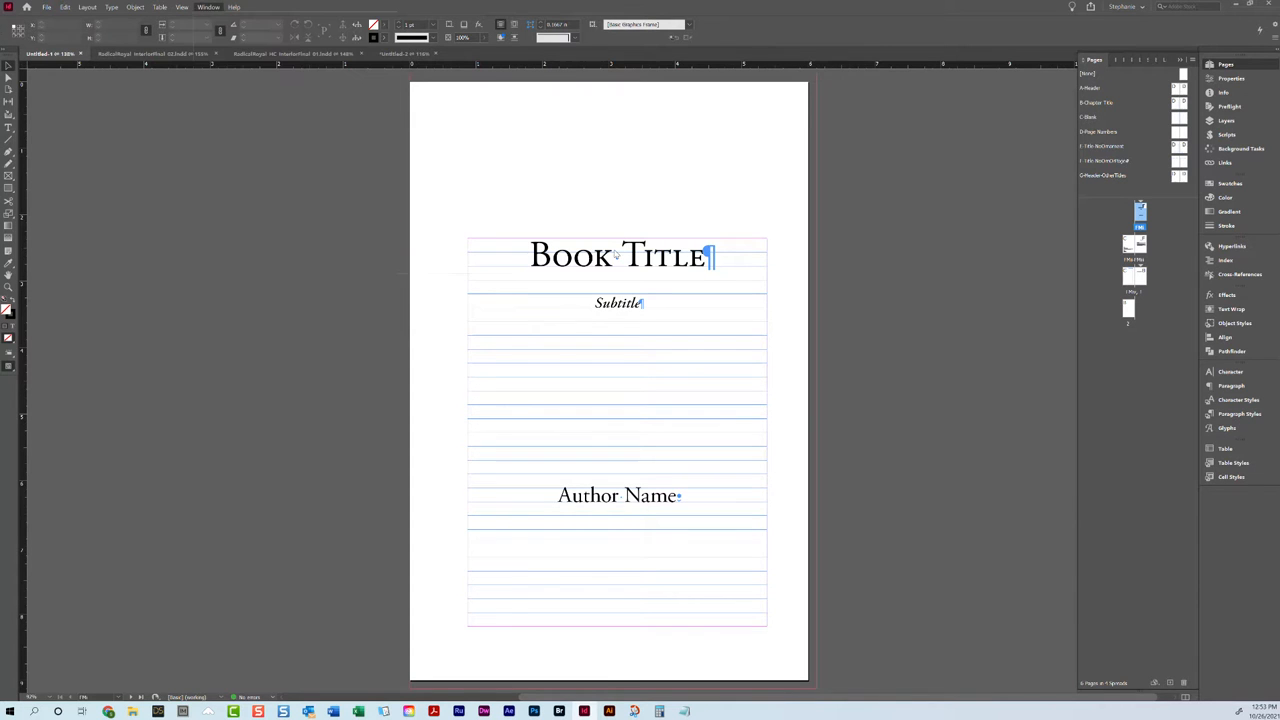
# - Float the Pages panel over the document window and widen it
pyautogui.moveTo(1092, 62); pyautogui.dragTo(268, 88)
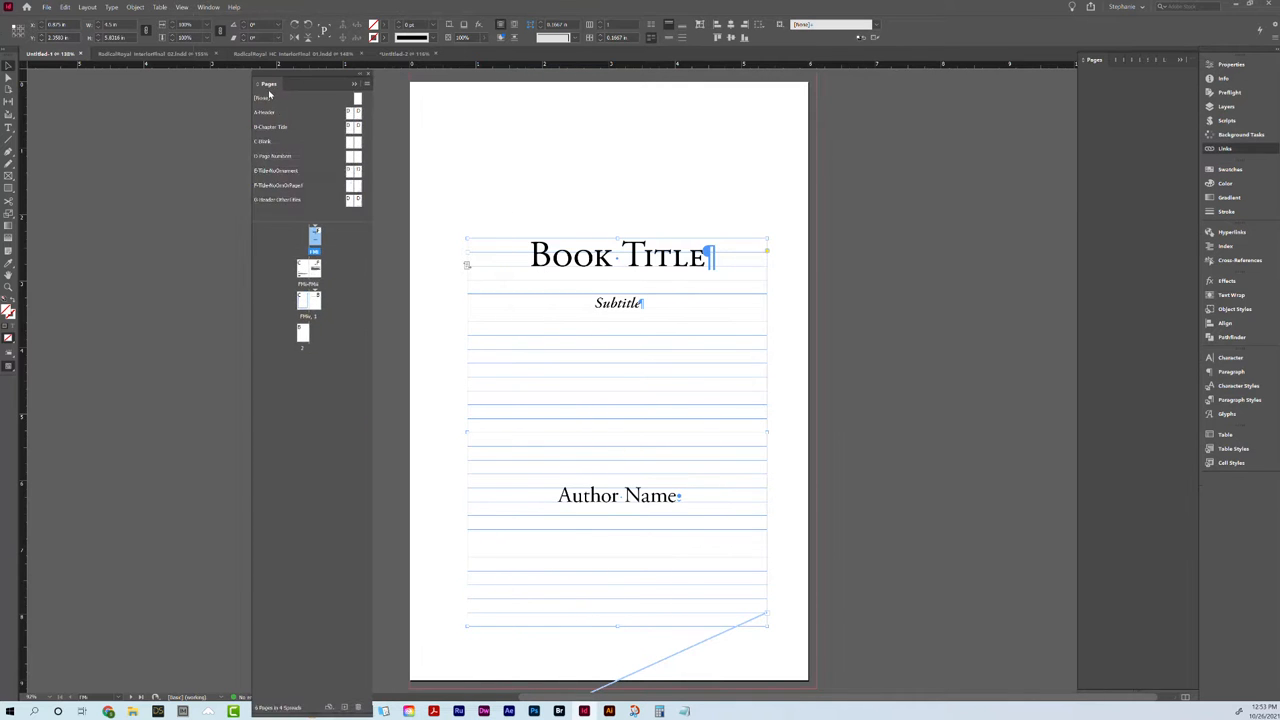
pyautogui.moveTo(376, 218); pyautogui.dragTo(607, 230)
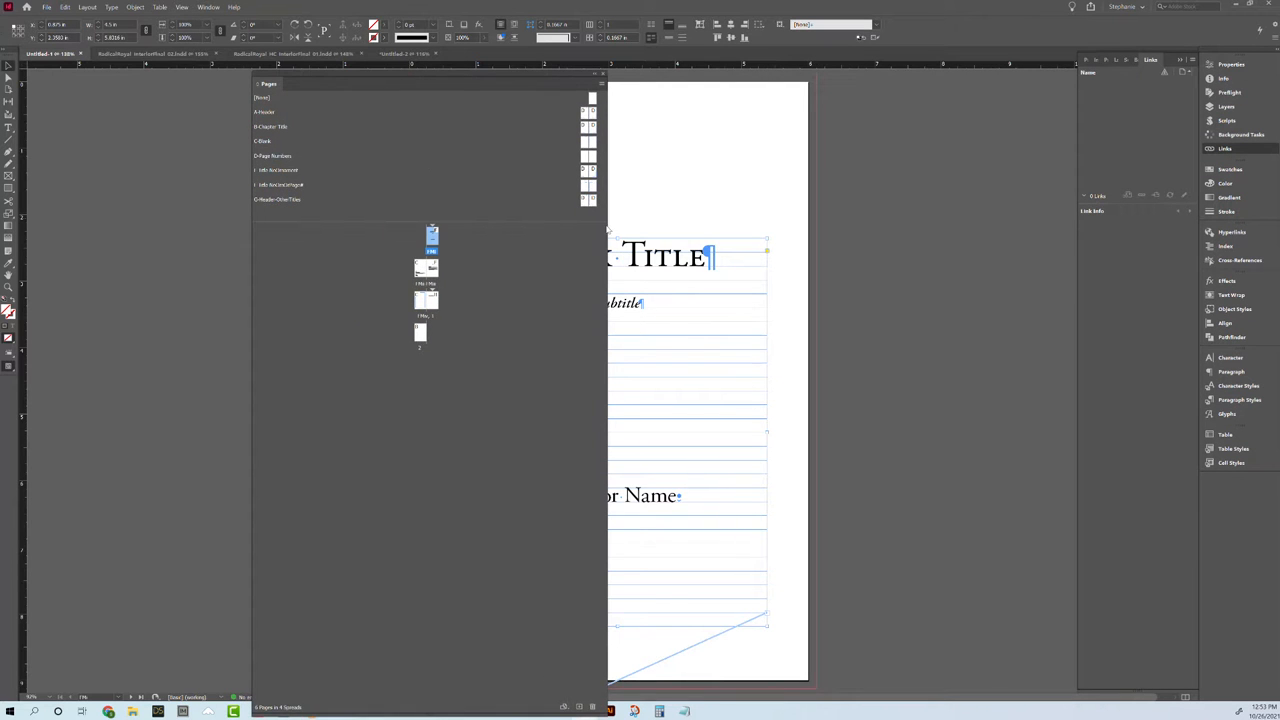
pyautogui.moveTo(434, 73); pyautogui.dragTo(434, 80)
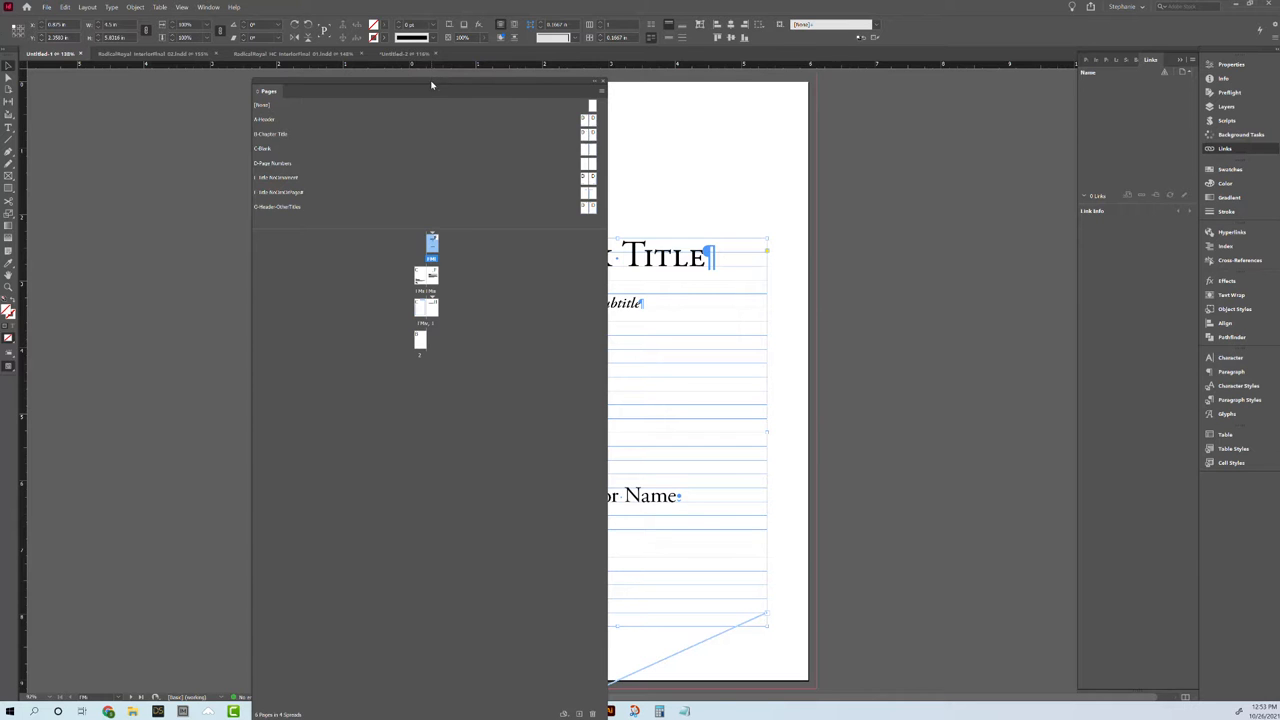
pyautogui.moveTo(417, 86); pyautogui.dragTo(401, 75)
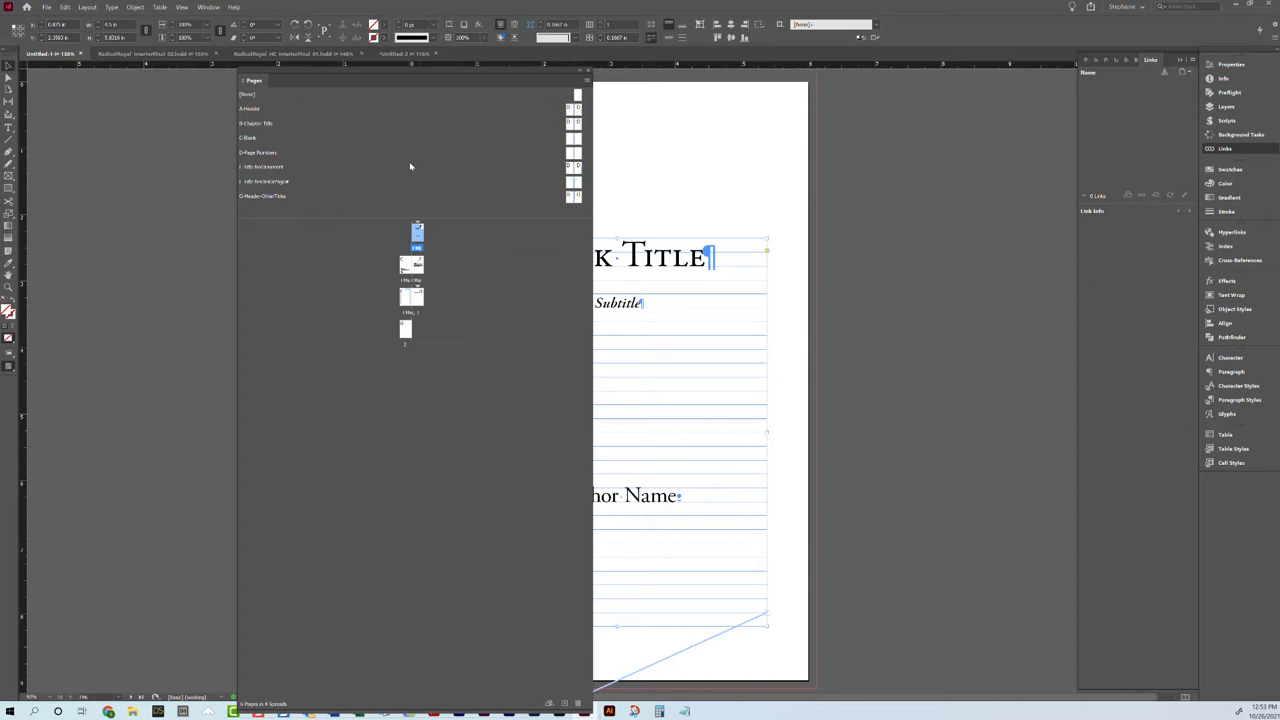
# - Look through the document's pages from page 2 back through the front matter to the title page
pyautogui.doubleClick(410, 335)
pyautogui.doubleClick(419, 303)
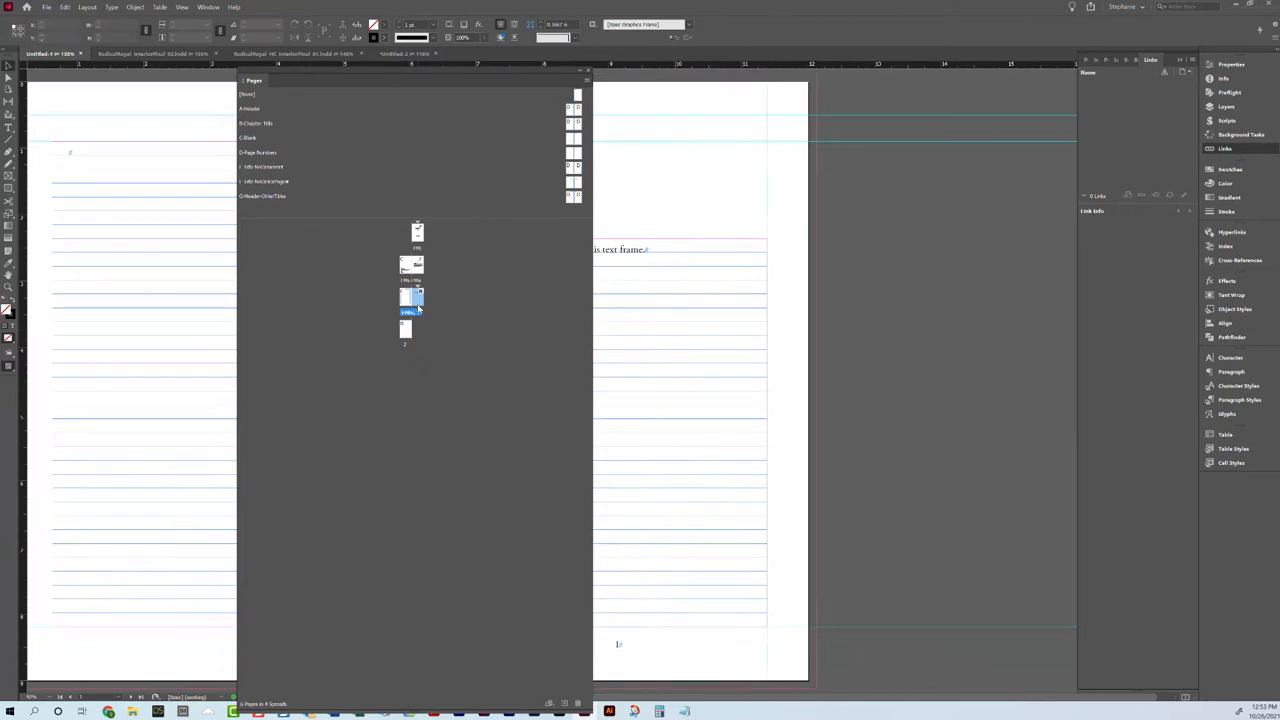
pyautogui.doubleClick(405, 299)
pyautogui.doubleClick(411, 266)
pyautogui.doubleClick(418, 233)
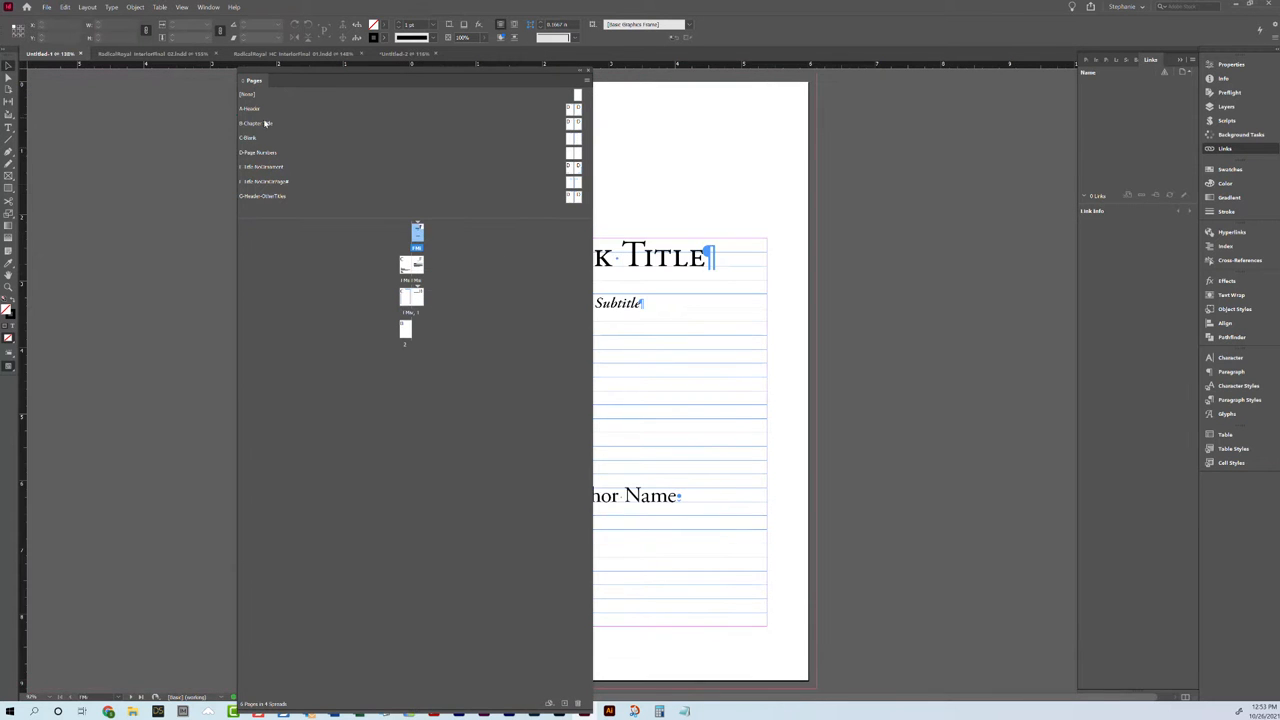
# - Open the A-Header master spread and dock the narrowed Pages panel back below Properties
pyautogui.doubleClick(570, 110)
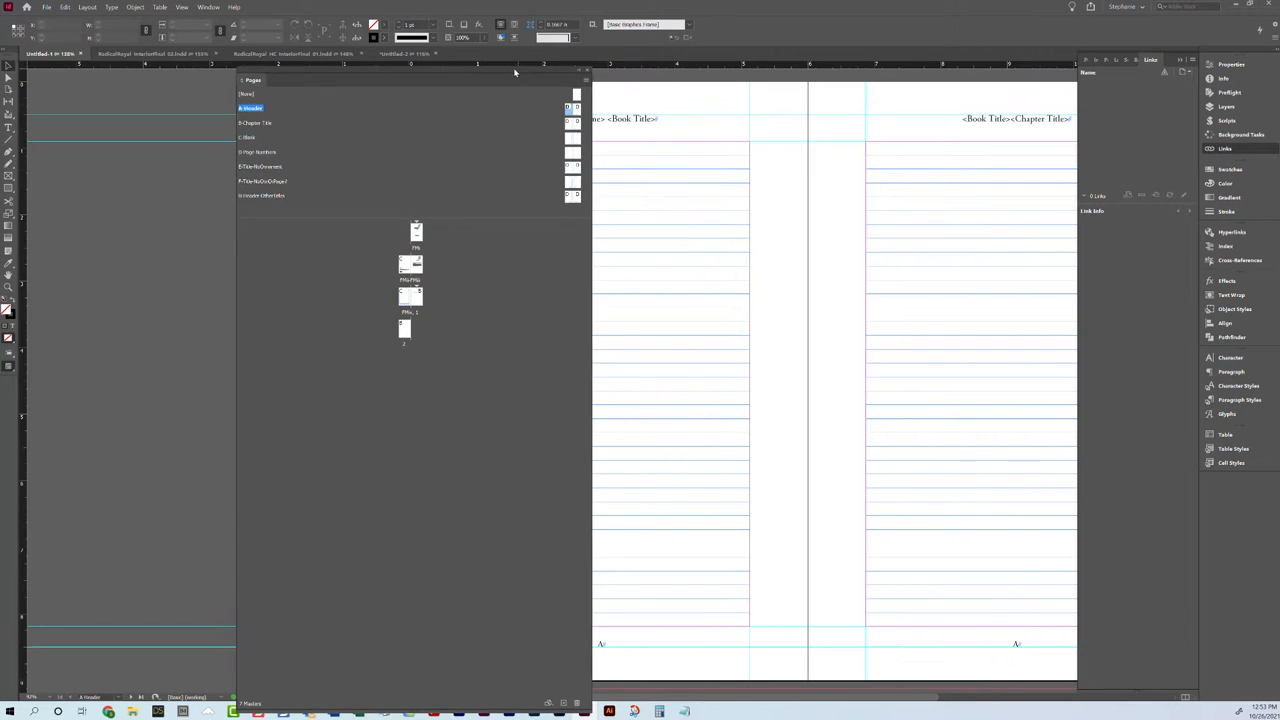
pyautogui.moveTo(517, 70); pyautogui.dragTo(499, 92)
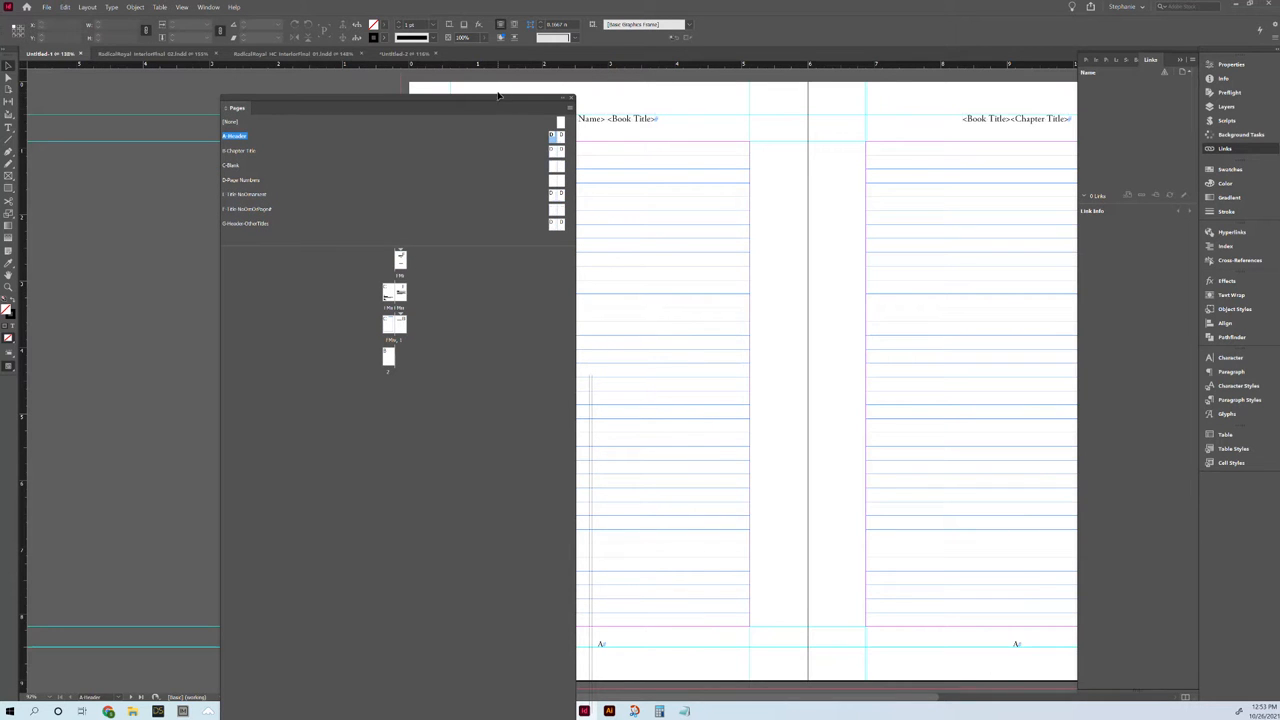
pyautogui.moveTo(576, 119); pyautogui.dragTo(438, 106)
pyautogui.moveTo(218, 104); pyautogui.dragTo(1235, 79)
pyautogui.click(1228, 78)
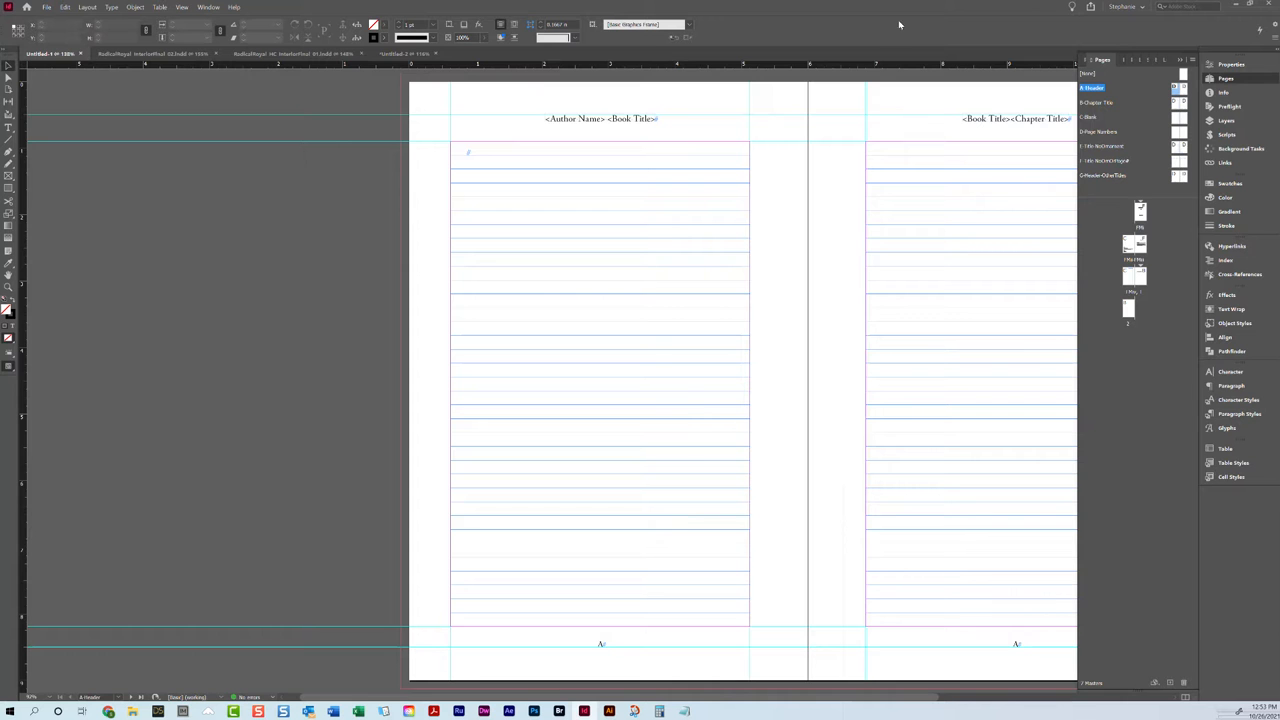
# - Examine the full A-Header spread and the linked main text frame on its right page
pyautogui.moveTo(740, 700); pyautogui.dragTo(835, 703)
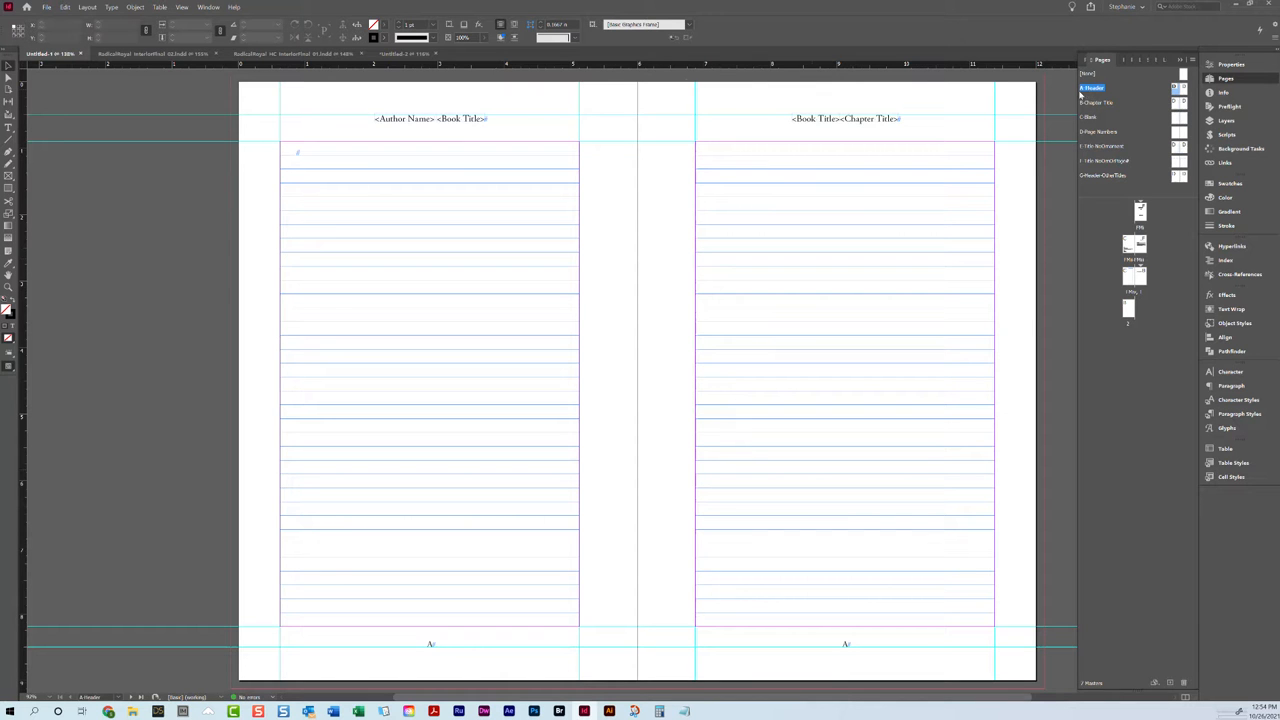
pyautogui.click(786, 237)
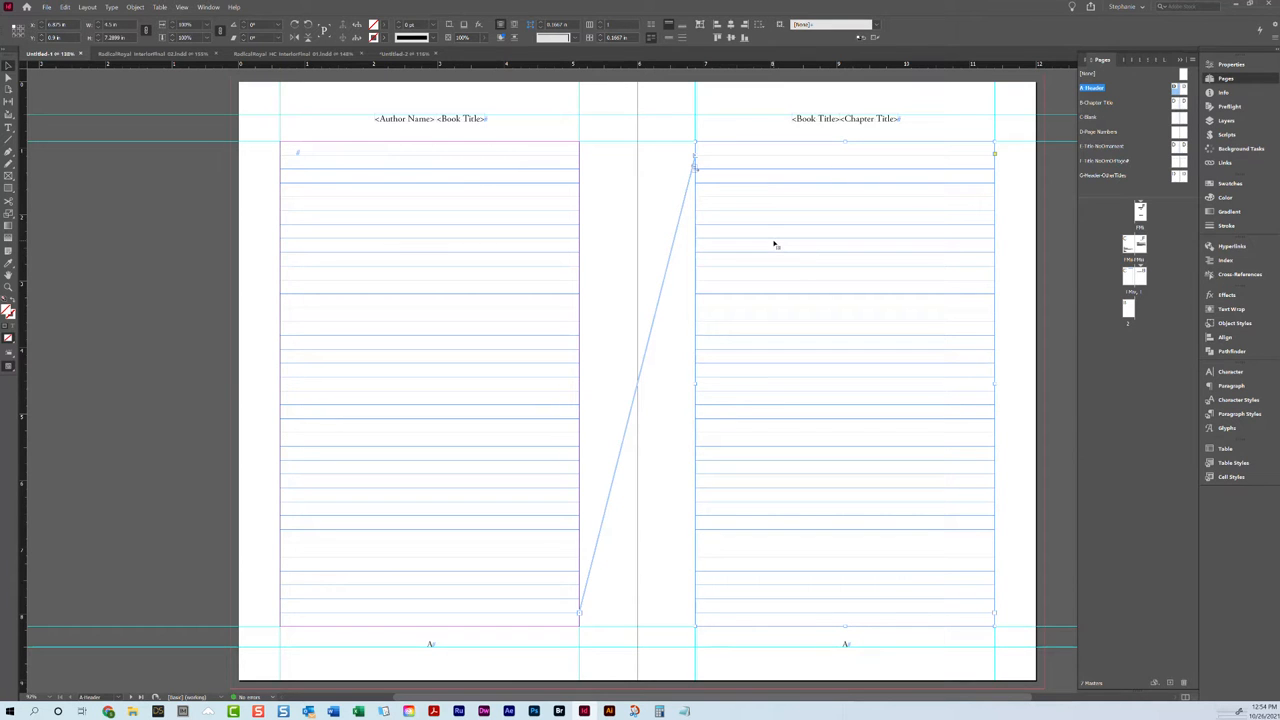
# - Switch to the RadicalRoyal_InteriorFinal_02.indd document and view the spread of pages 26 and 27
pyautogui.click(150, 53)
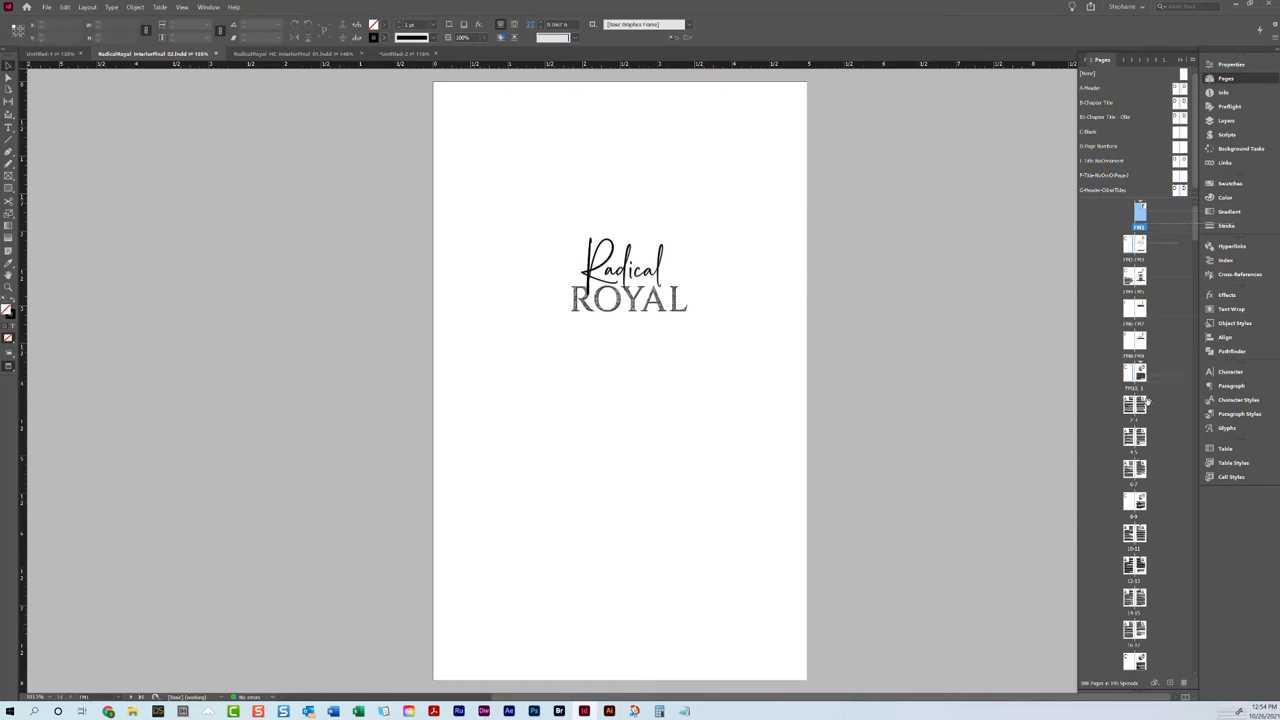
pyautogui.scroll(-5, 1134, 478)
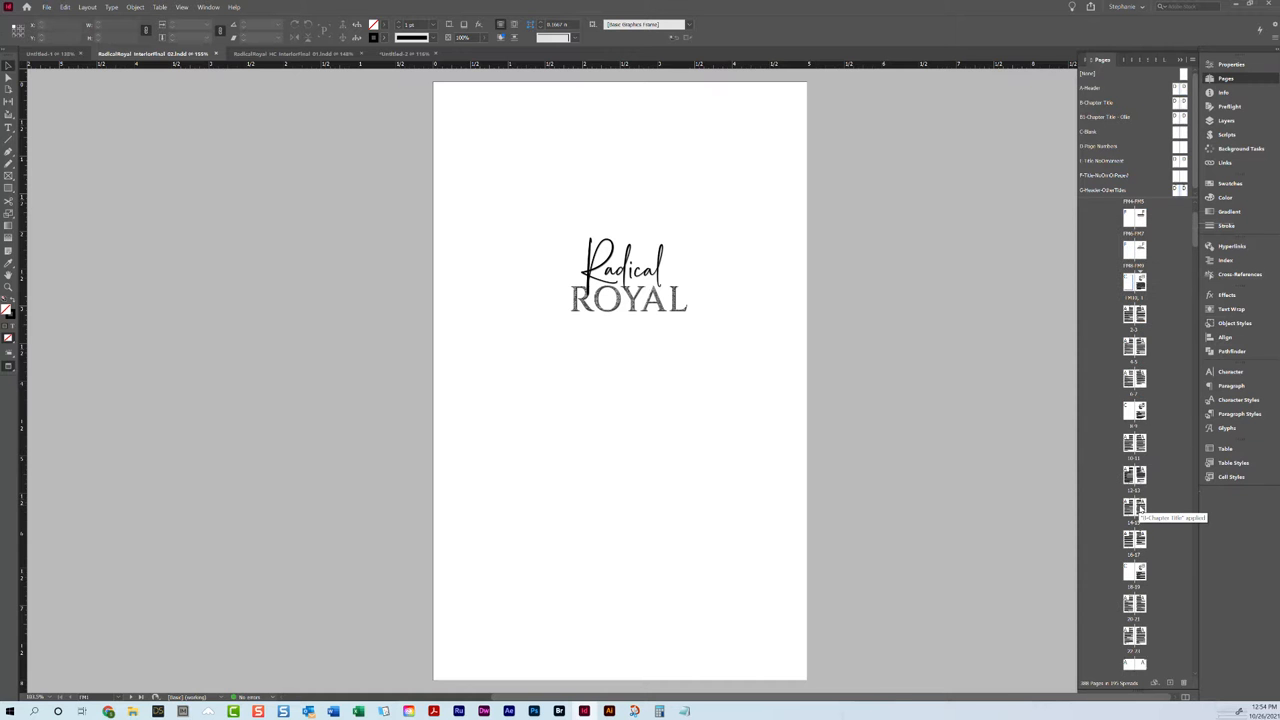
pyautogui.doubleClick(1134, 600)
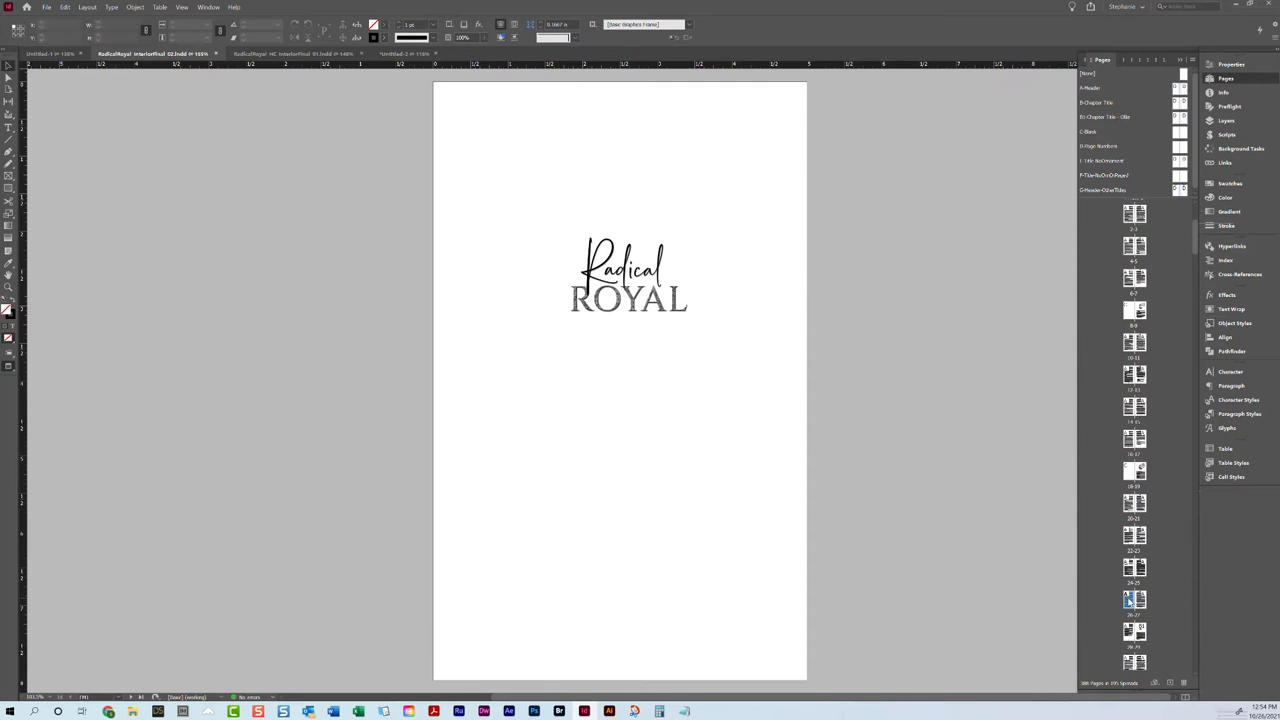
pyautogui.moveTo(860, 699); pyautogui.dragTo(958, 697)
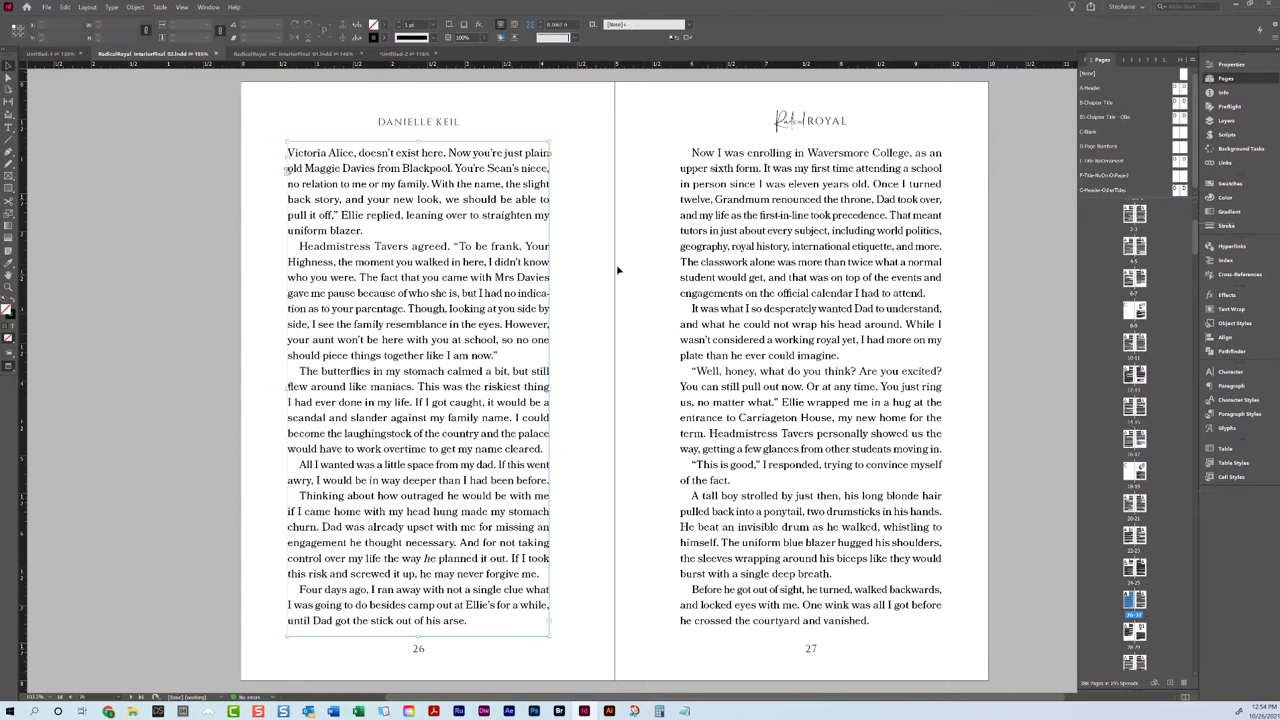
# - Inspect the body text frames on pages 26 and 27, and toggle out of preview to show guides and frame edges
pyautogui.click(711, 274)
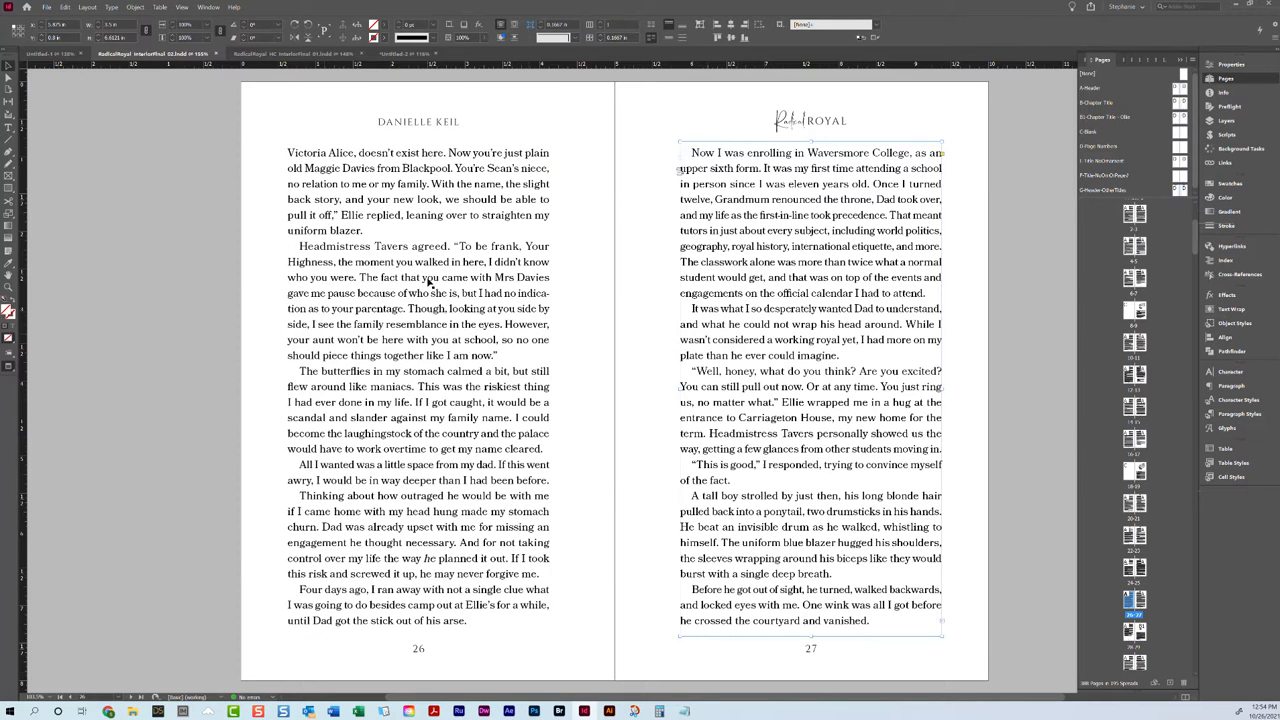
pyautogui.click(365, 234)
pyautogui.click(835, 646)
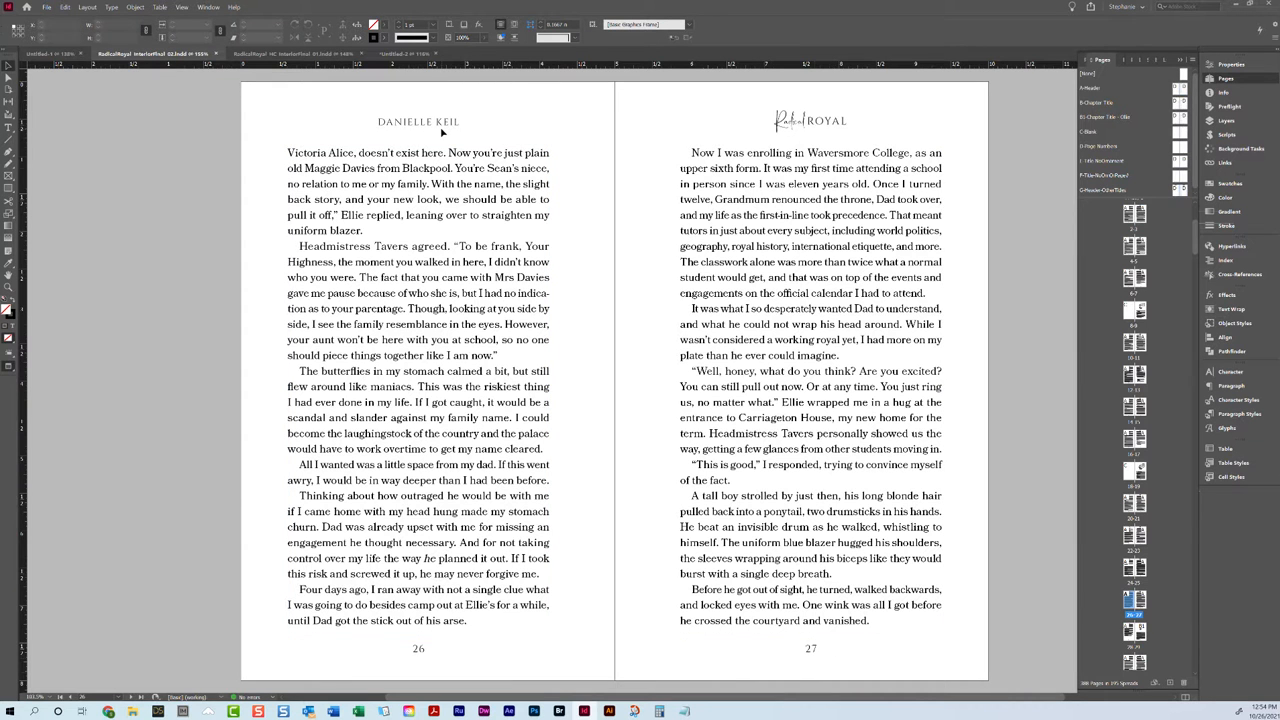
pyautogui.press('w')
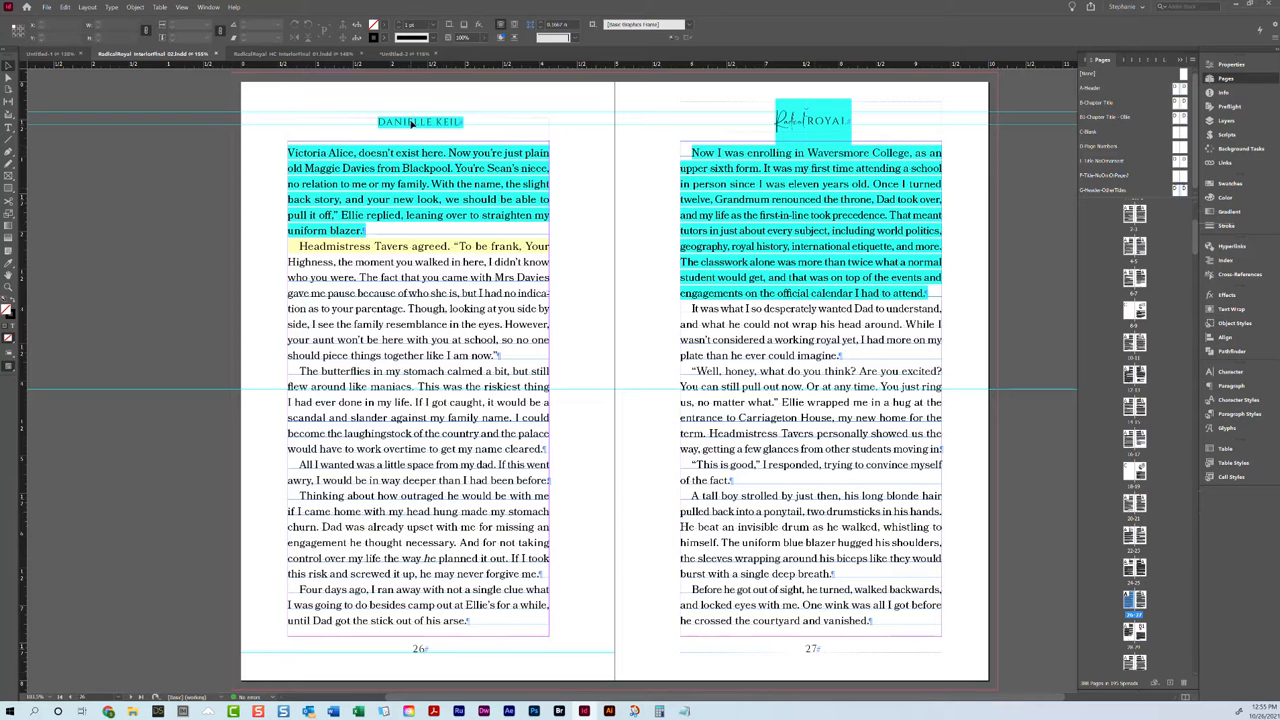
# - Return to the Untitled-1 document and examine the left page's header frame and page number on the A-Header master
pyautogui.click(418, 54)
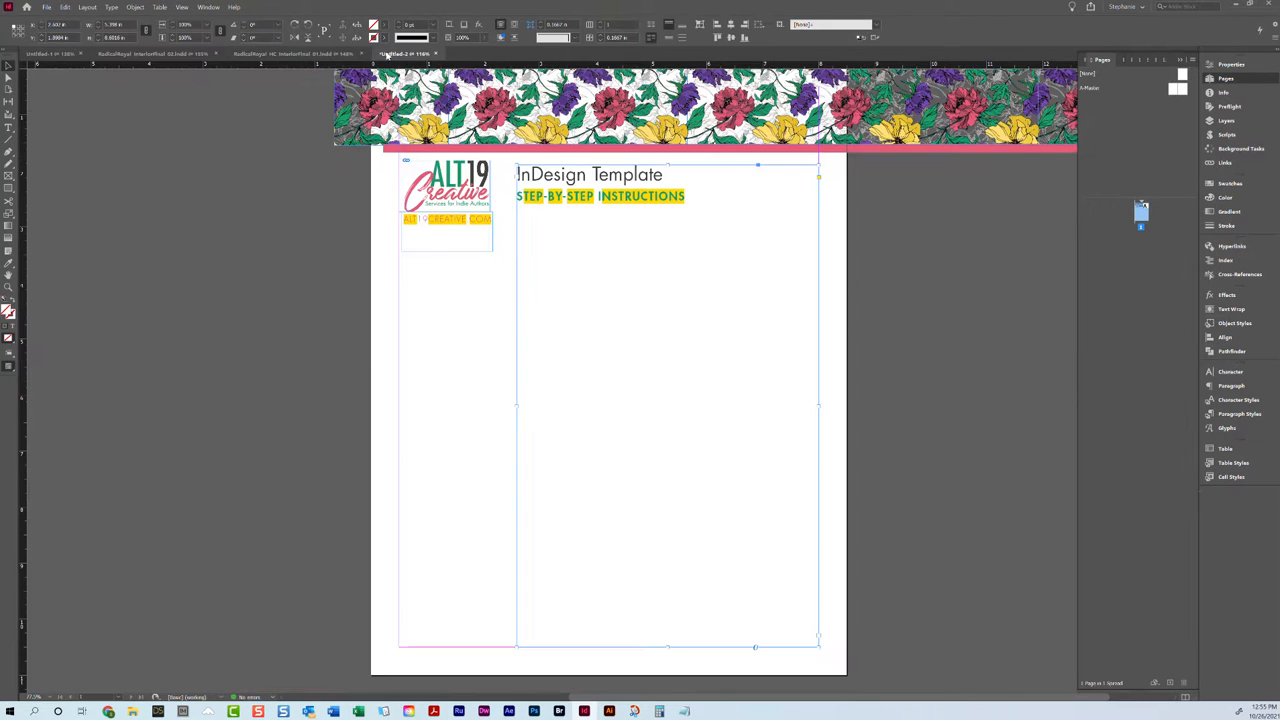
pyautogui.click(322, 55)
pyautogui.click(50, 54)
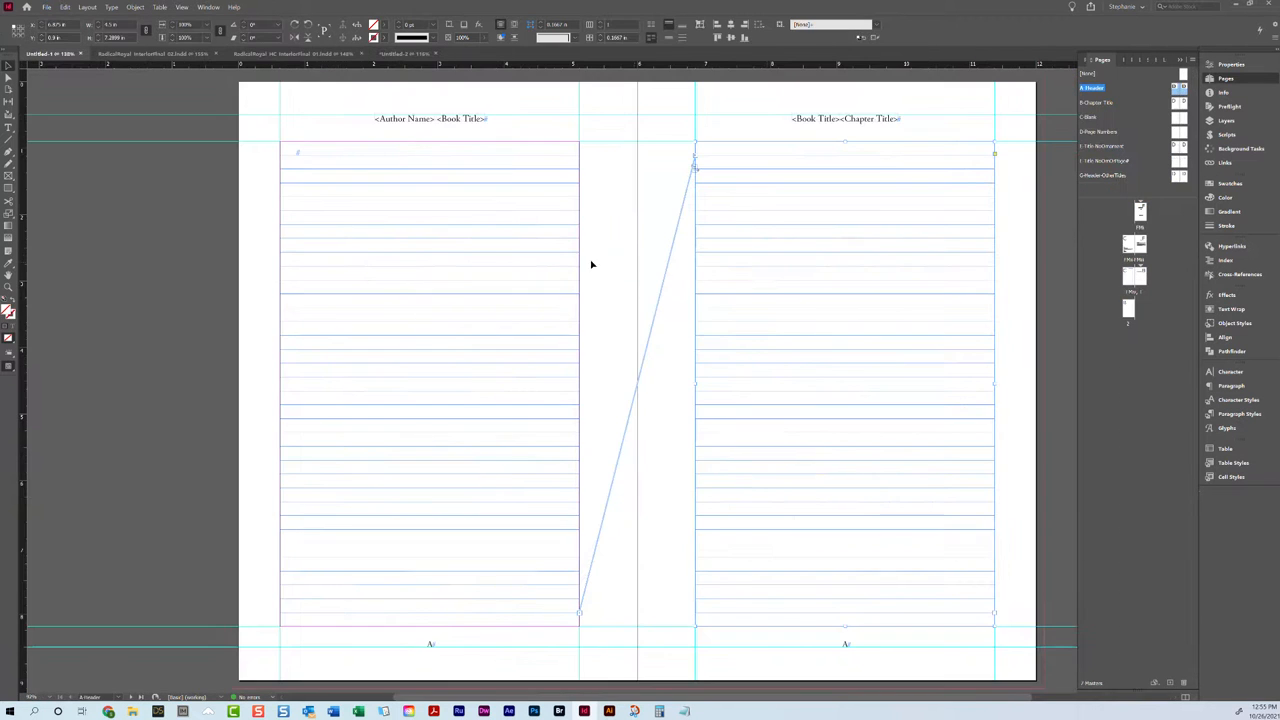
pyautogui.click(490, 127)
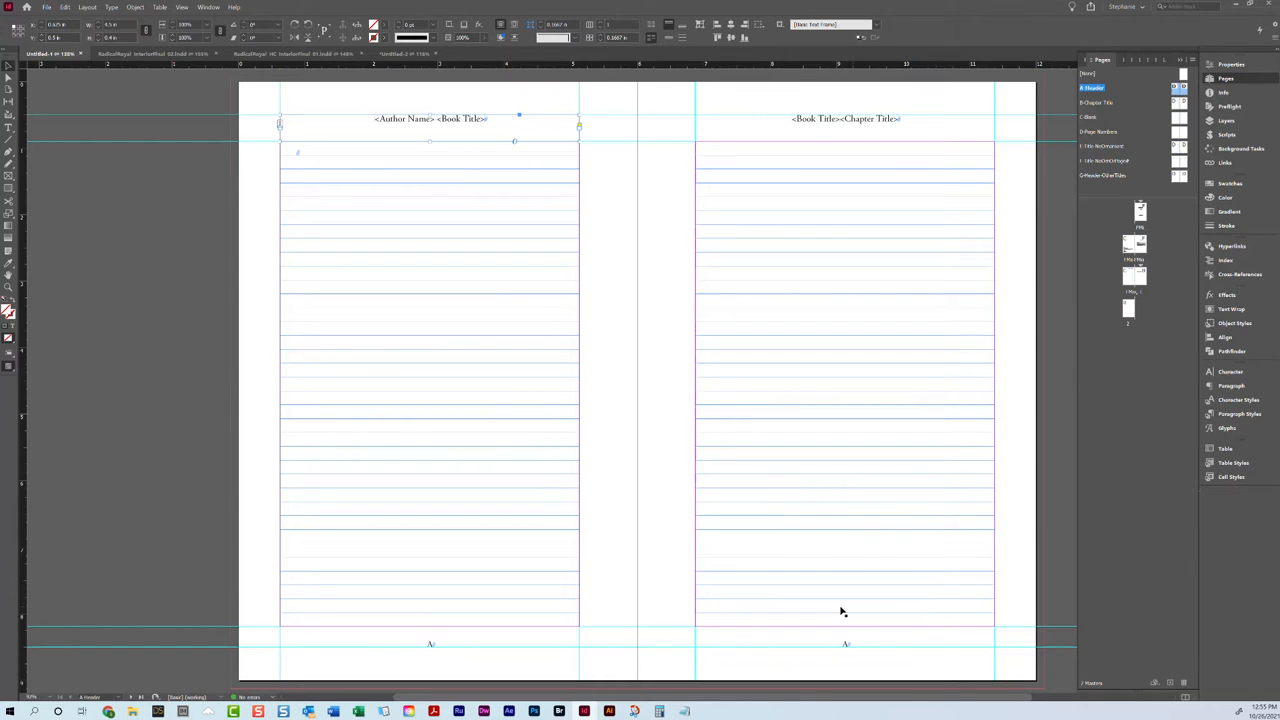
pyautogui.click(420, 647)
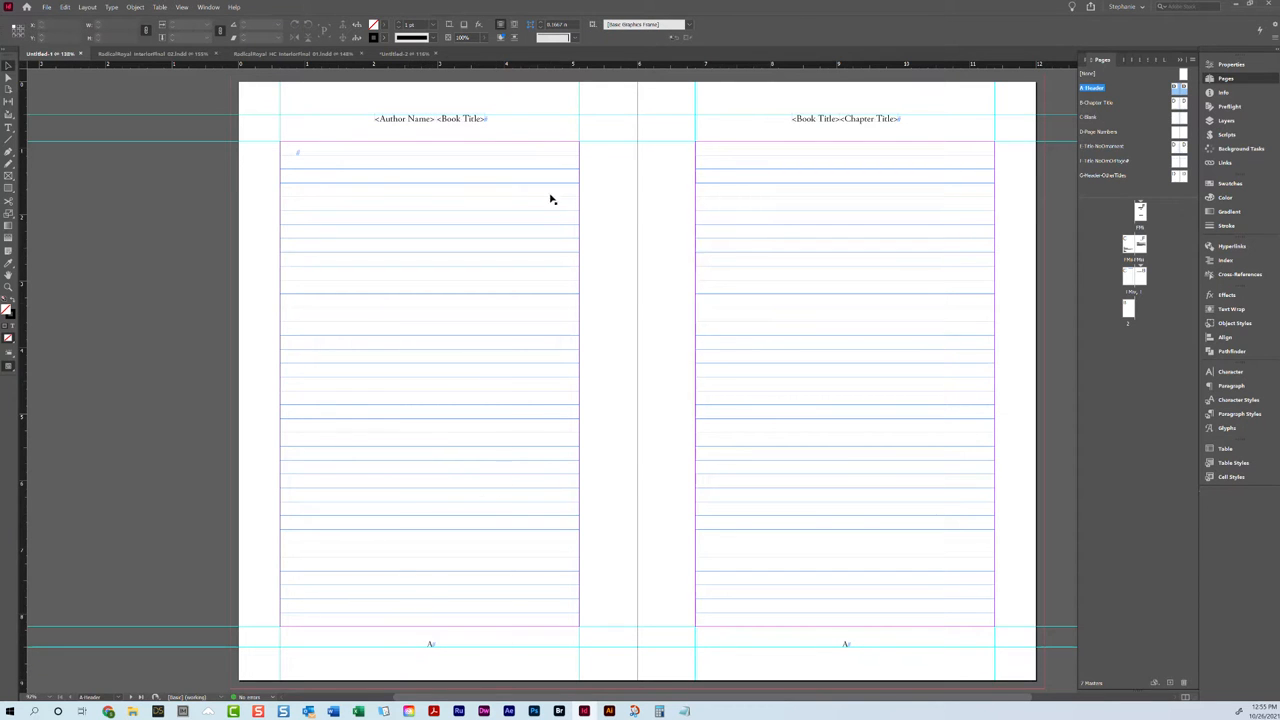
# - Try to nudge the left page's main text frame to the right on the A-Header master
pyautogui.click(500, 191)
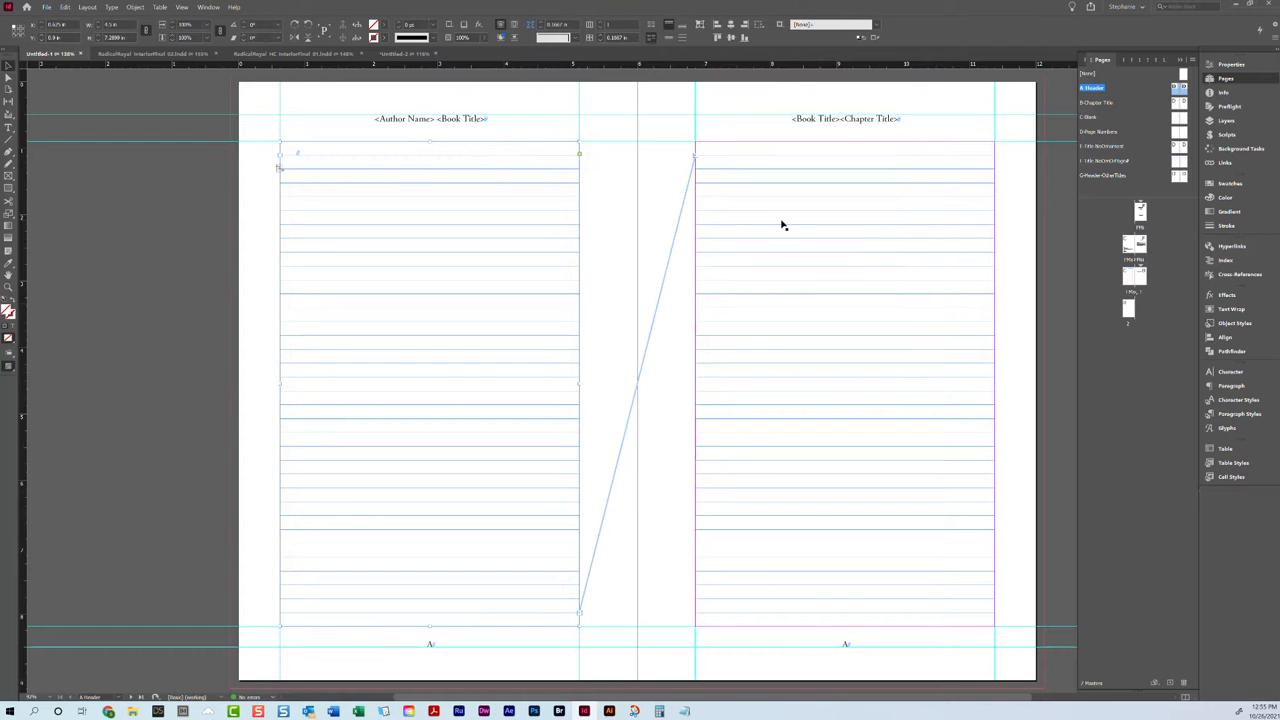
pyautogui.hotkey('shift', 'Right')
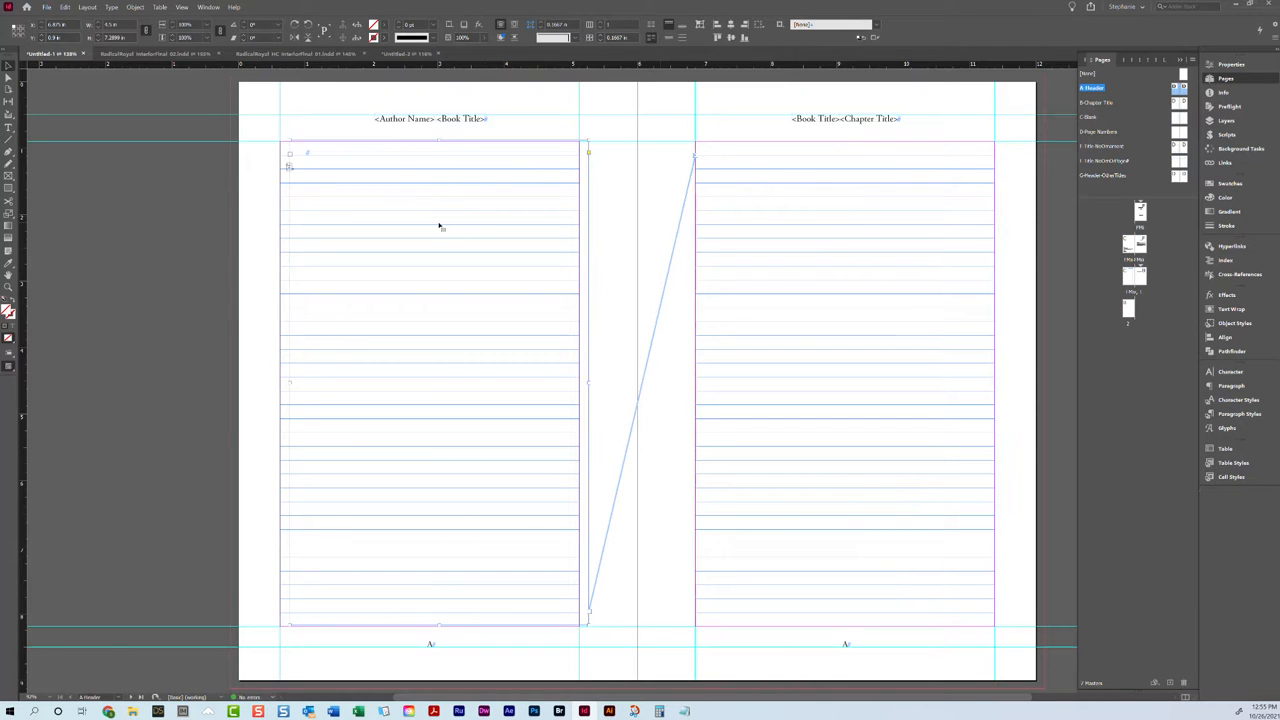
# - Examine the author name, book title and chapter title variables in the left and right page headers of the A-Header master
pyautogui.click(504, 124)
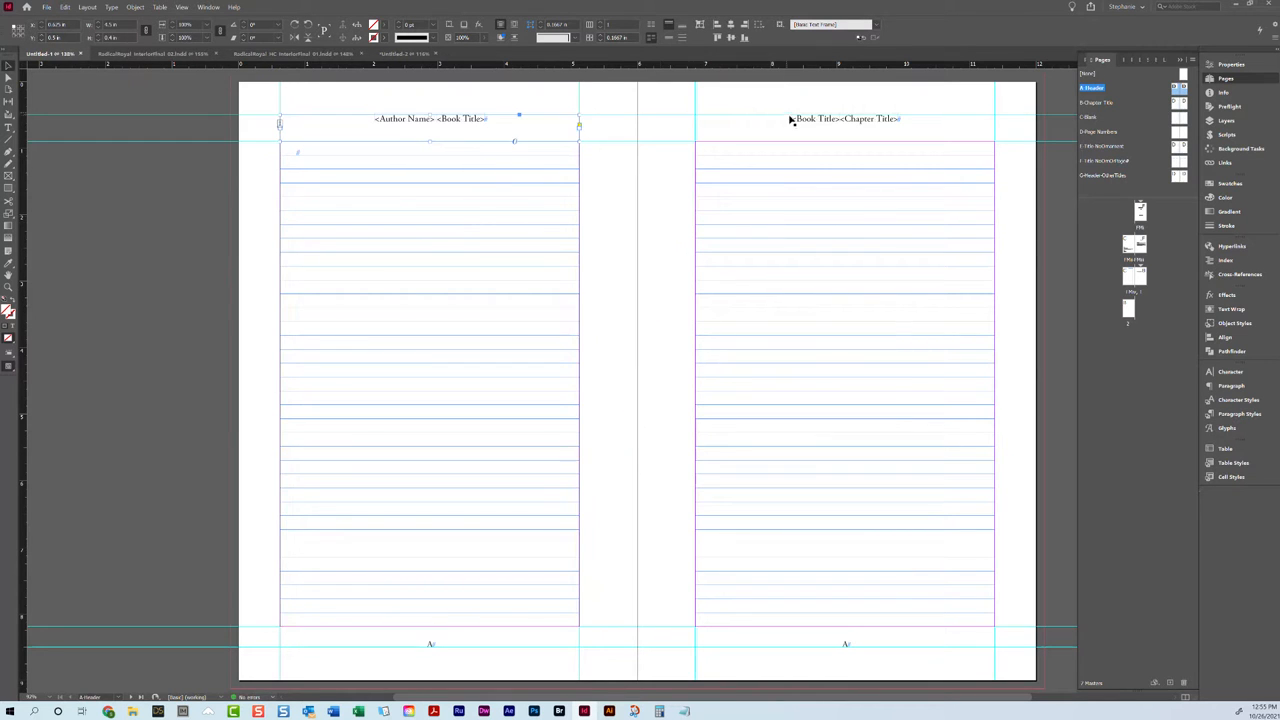
pyautogui.doubleClick(521, 121)
pyautogui.moveTo(487, 119); pyautogui.dragTo(356, 122)
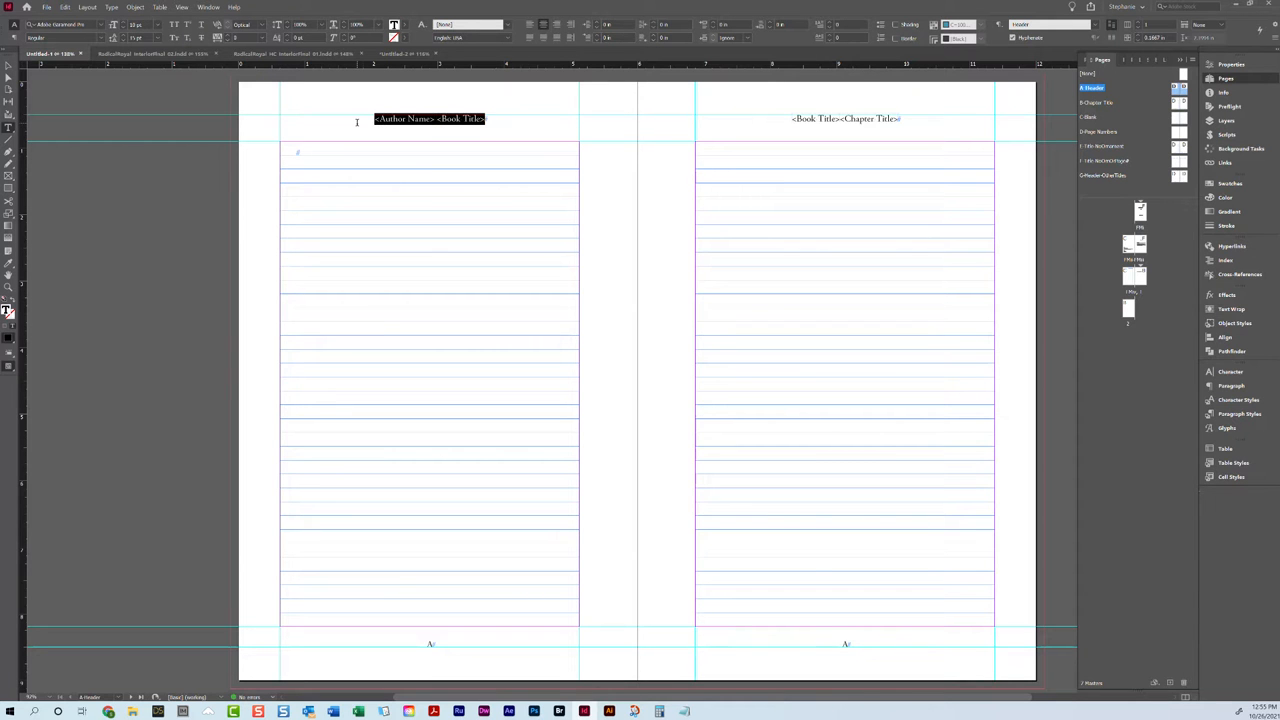
pyautogui.click(489, 121)
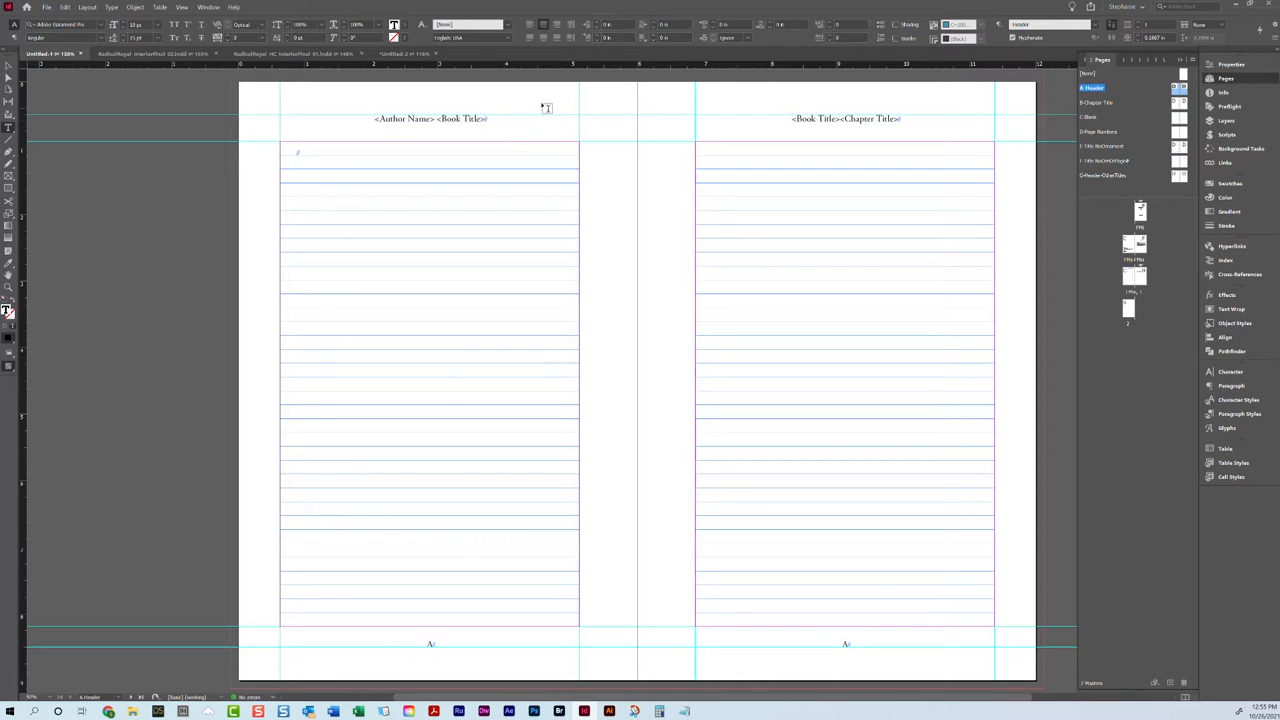
pyautogui.doubleClick(489, 119)
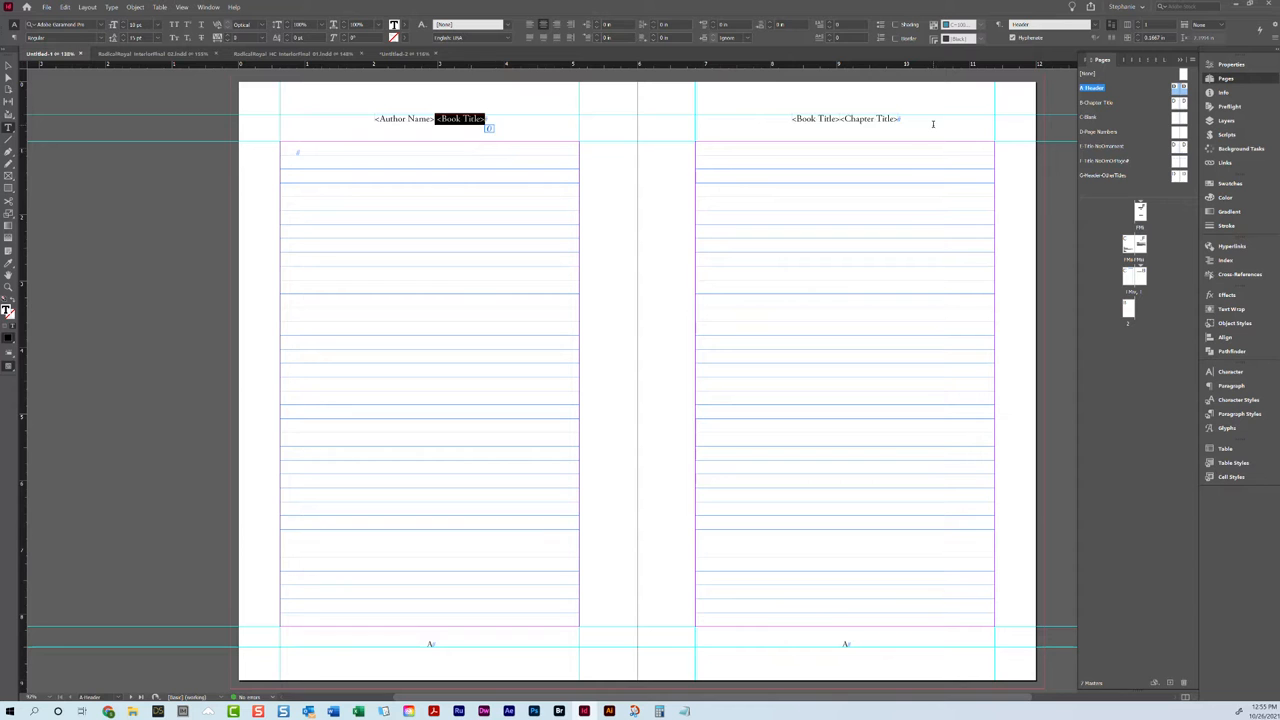
pyautogui.doubleClick(840, 118)
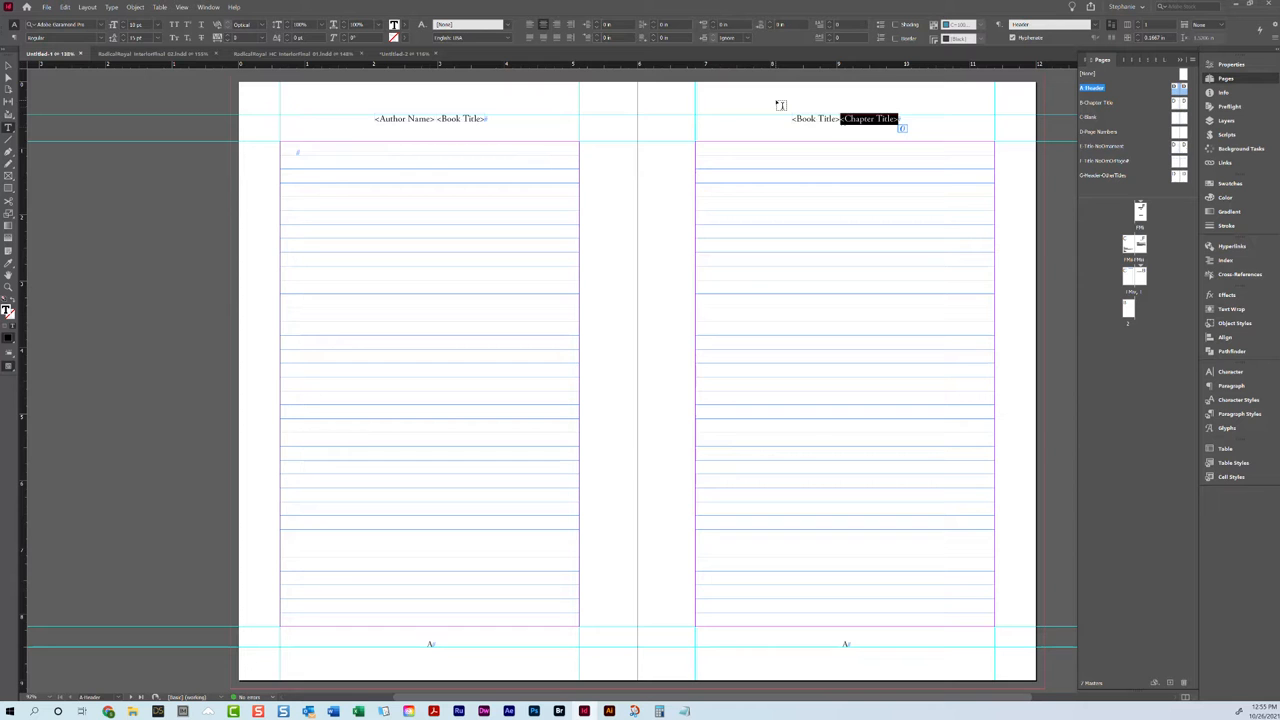
pyautogui.click(843, 120)
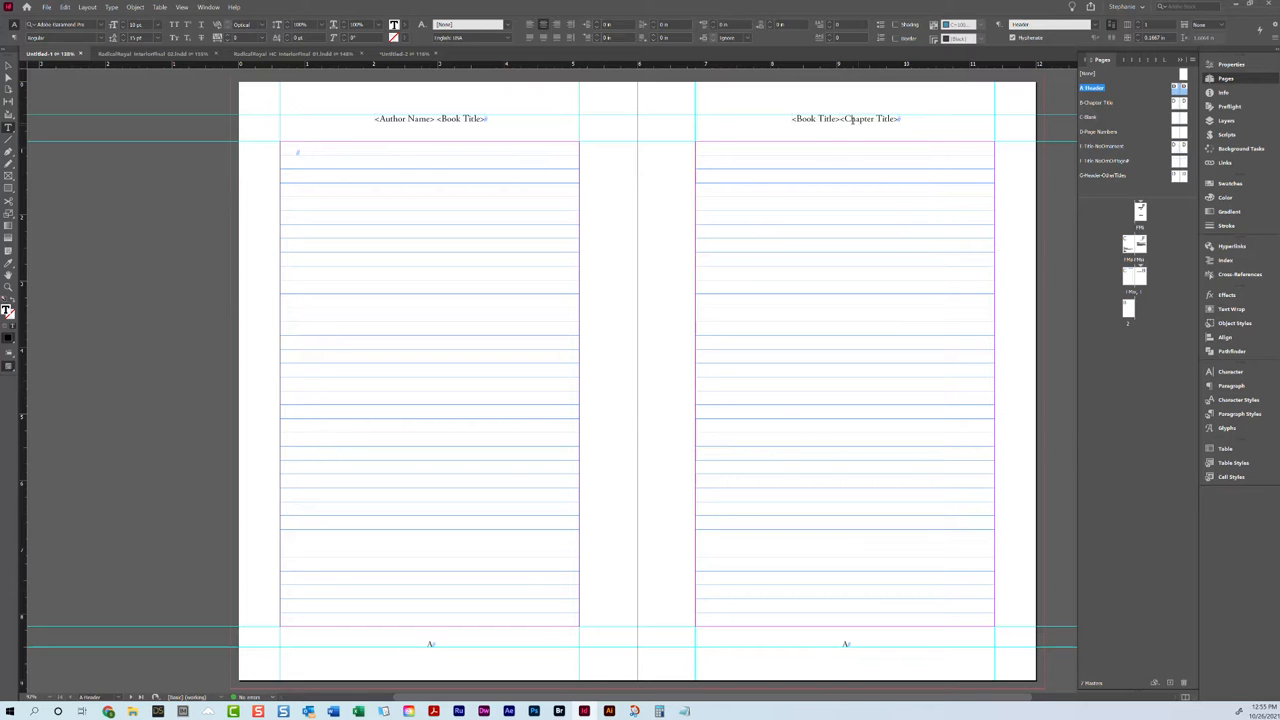
pyautogui.doubleClick(433, 118)
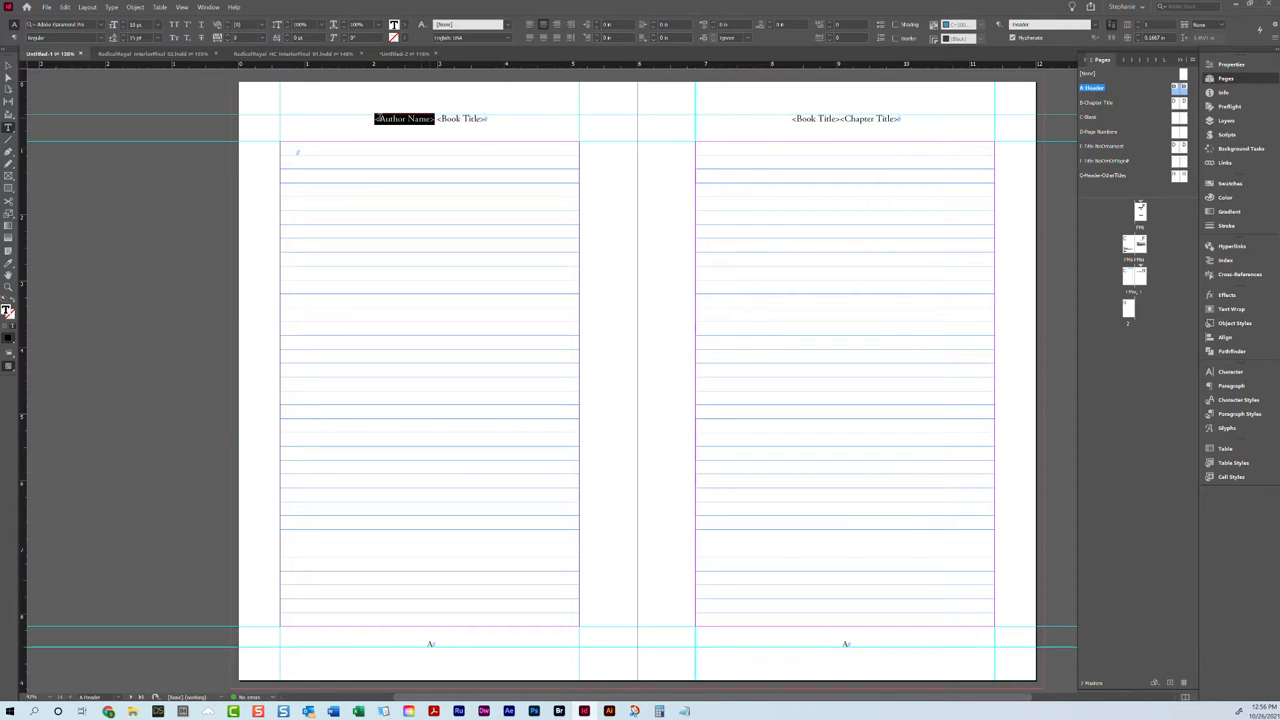
pyautogui.click(434, 118)
pyautogui.doubleClick(433, 118)
# - Delete the Chapter Title variable from the right header and the Book Title variable from the left header on the A-Header master
pyautogui.click(910, 119)
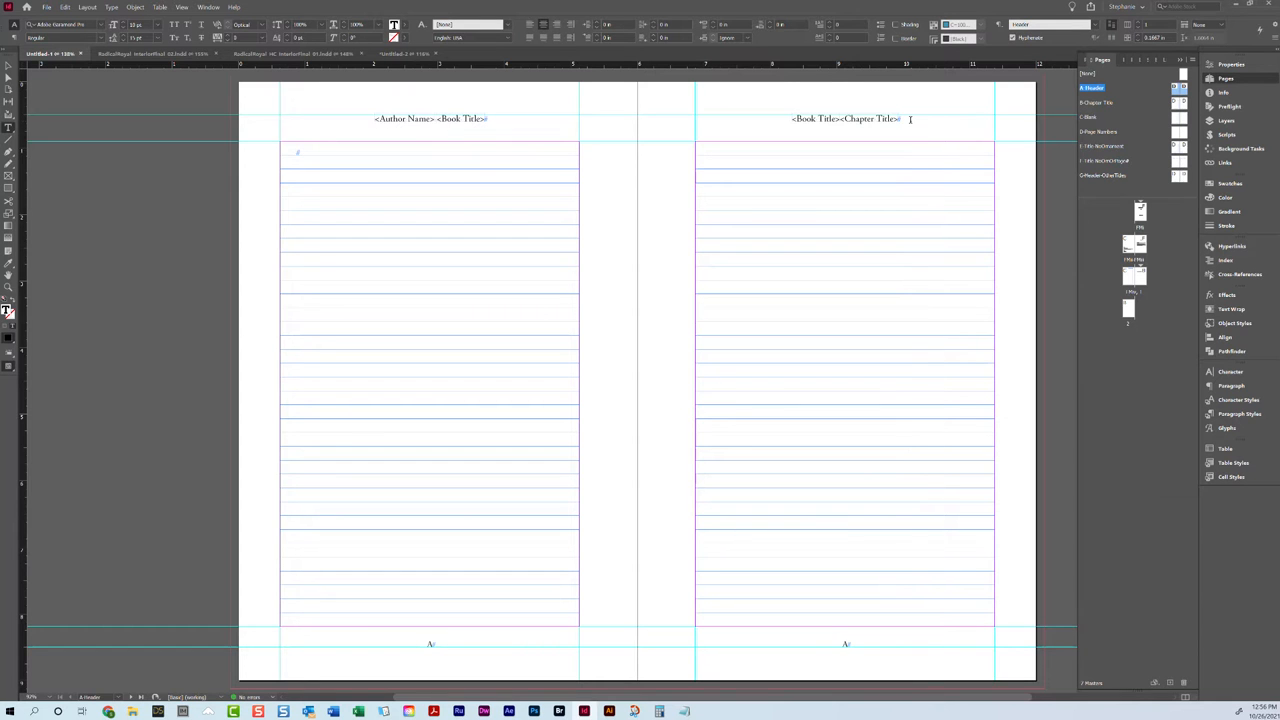
pyautogui.doubleClick(910, 120)
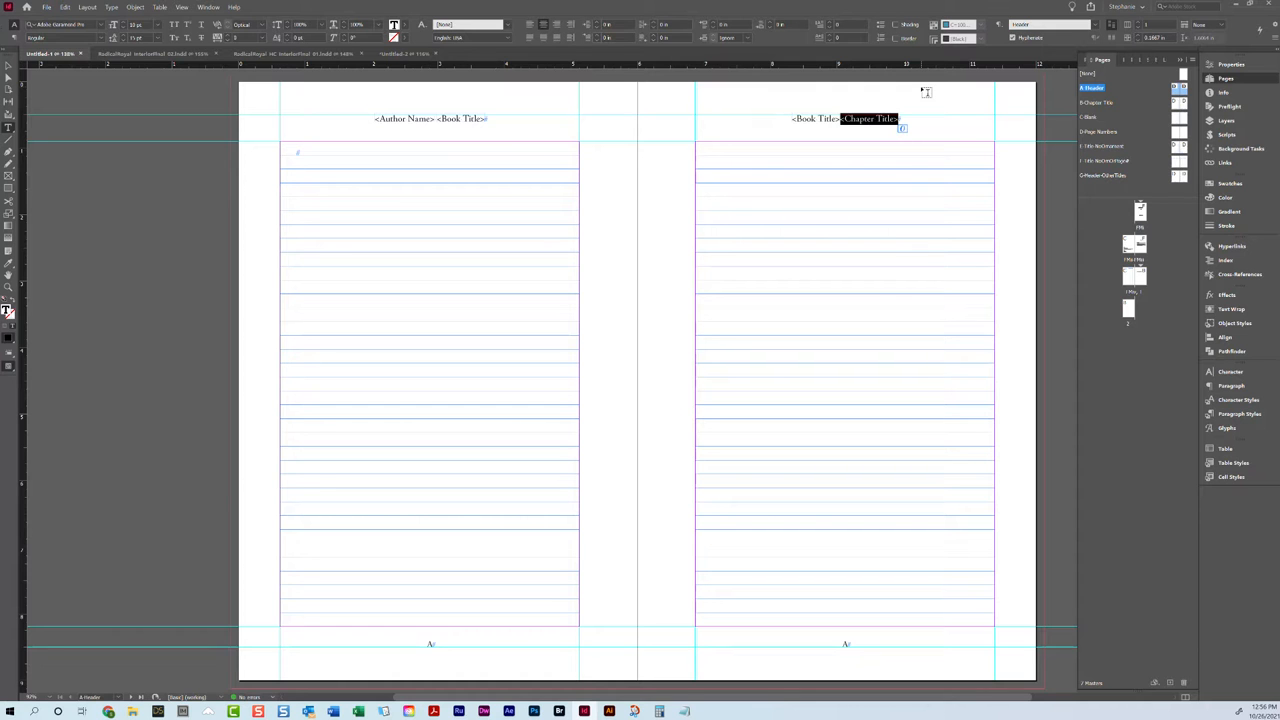
pyautogui.press('BackSpace')
pyautogui.doubleClick(443, 118)
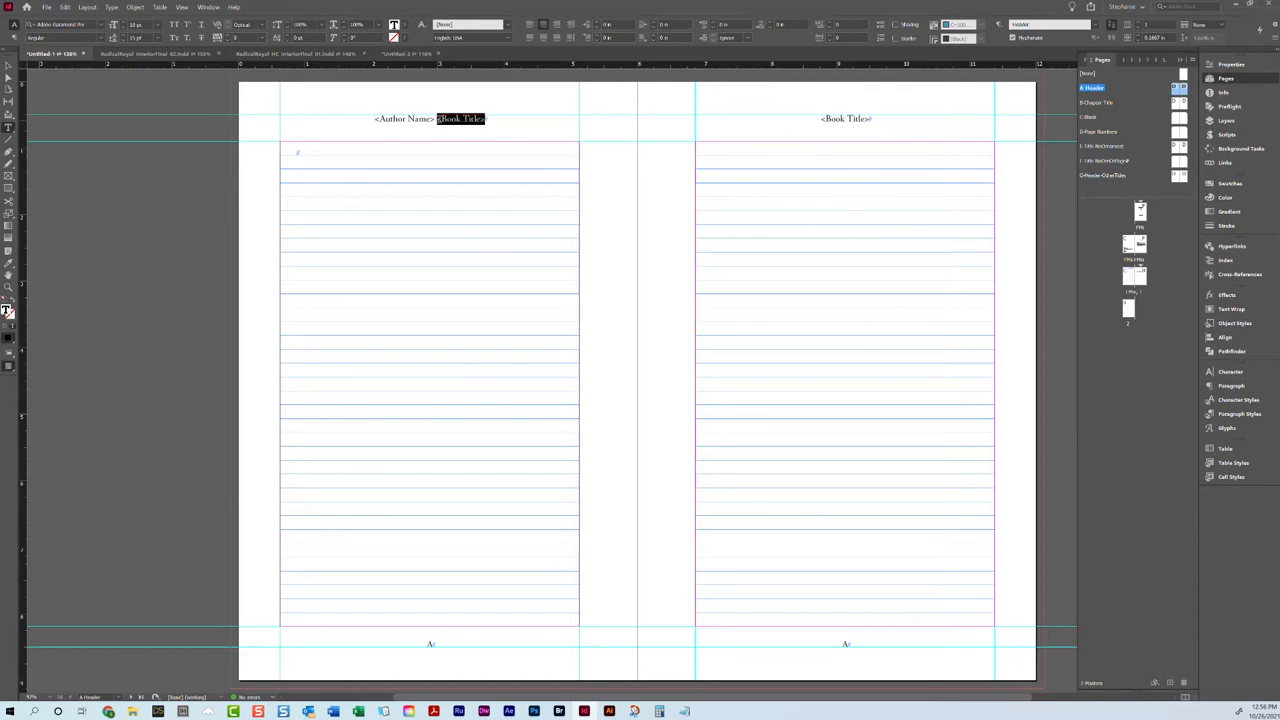
pyautogui.press('BackSpace')
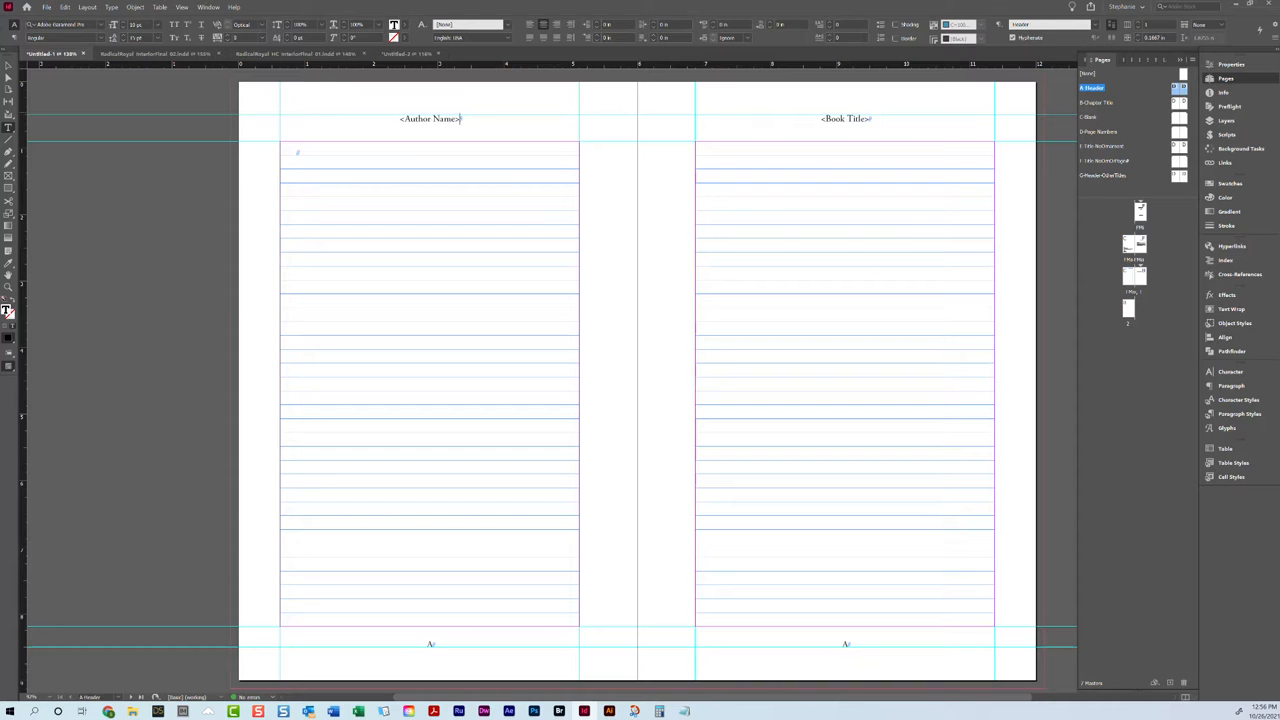
pyautogui.tripleClick(478, 118)
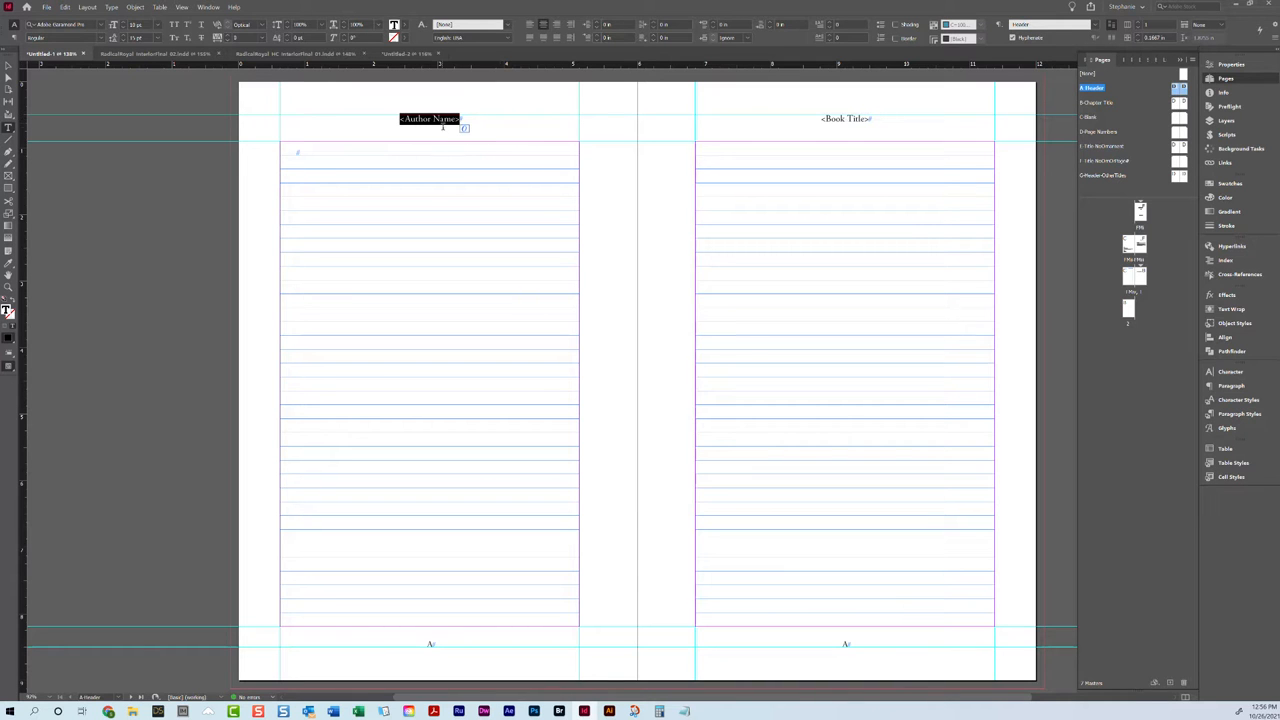
pyautogui.click(936, 125)
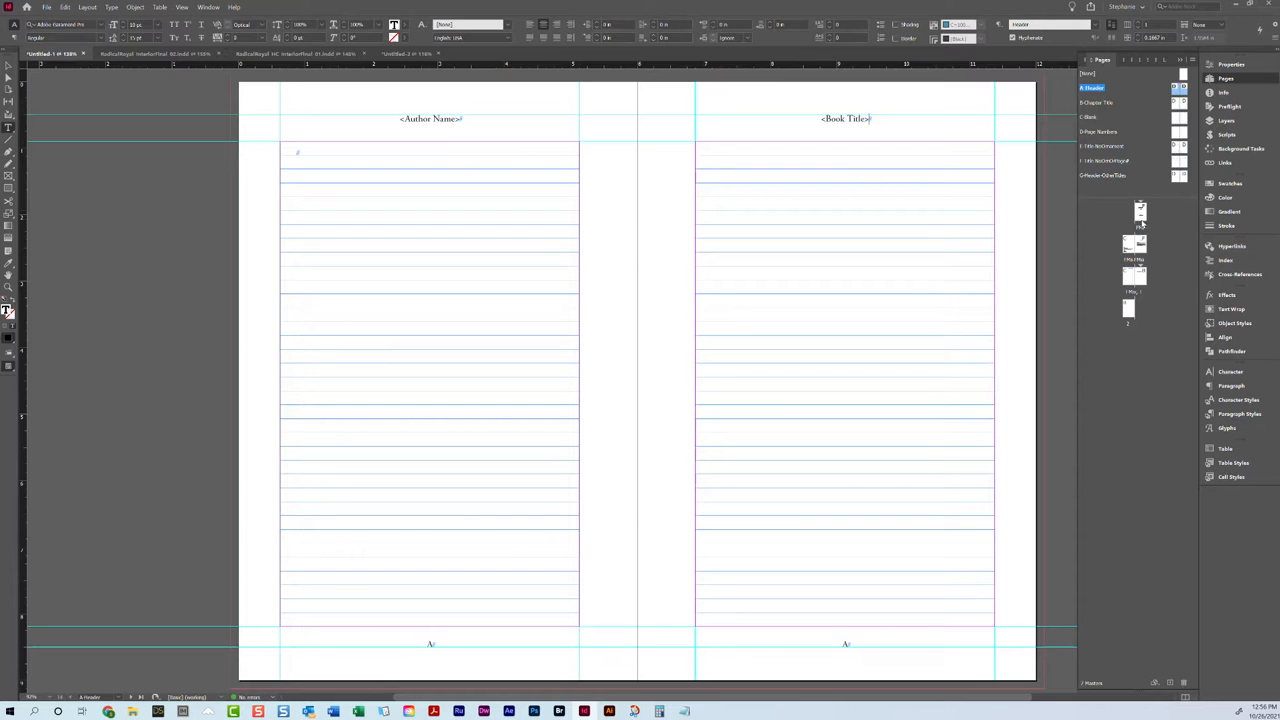
# - Replace the book title placeholder on the title page with "Sample Book"
pyautogui.doubleClick(1140, 213)
pyautogui.moveTo(702, 238); pyautogui.dragTo(471, 271)
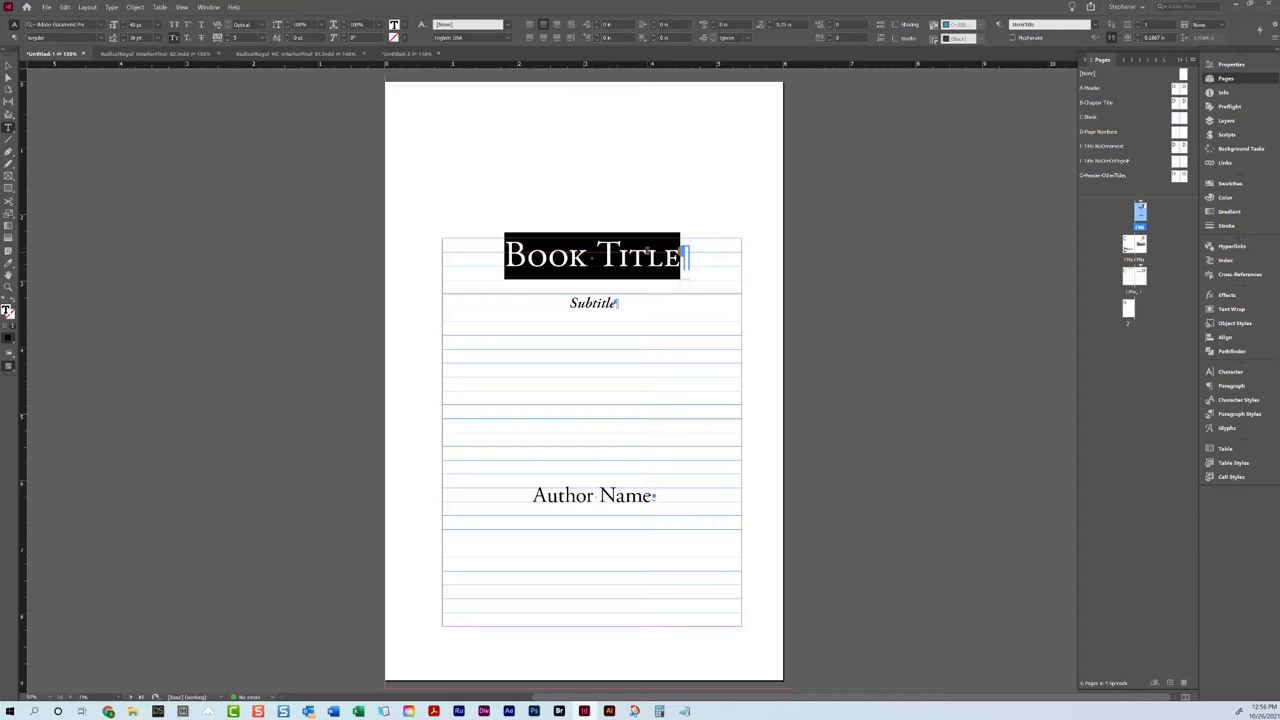
pyautogui.write('Sample Book')
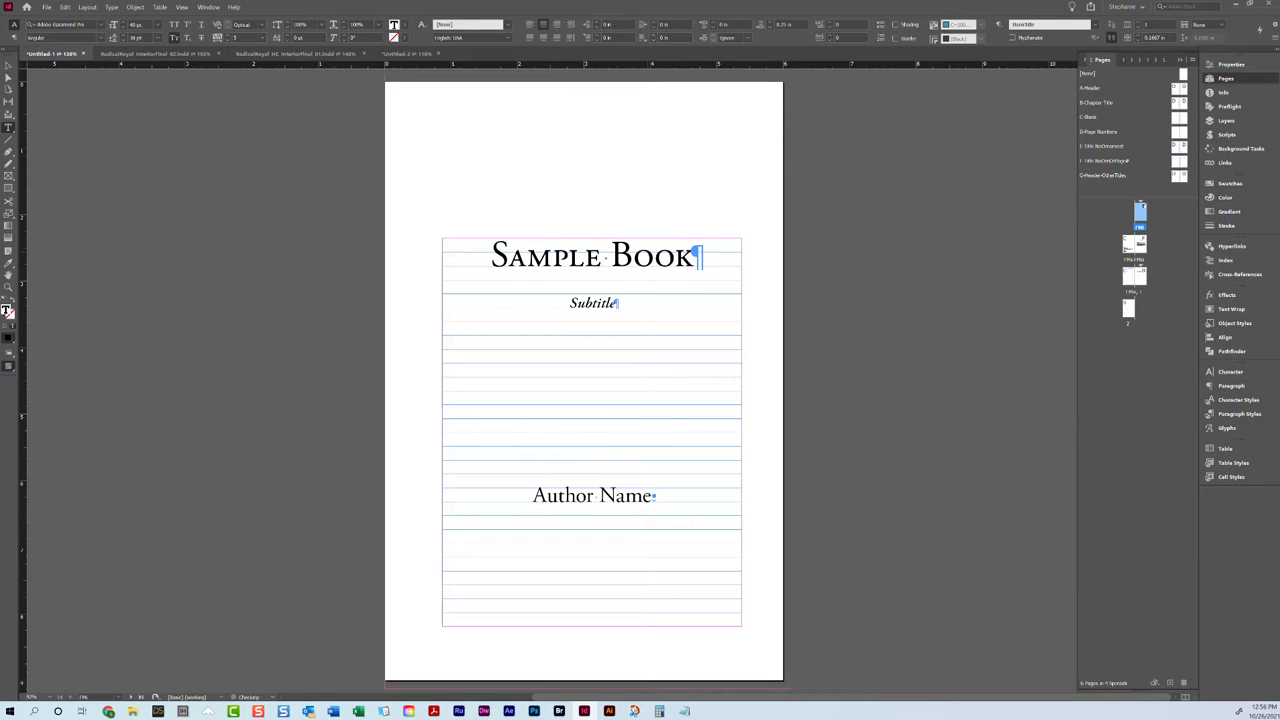
# - Change the title page's subtitle to "Sample Series" and its author line to "Sample Author"
pyautogui.doubleClick(596, 303)
pyautogui.write('Sample Series')
pyautogui.tripleClick(650, 495)
pyautogui.write('Sampl')
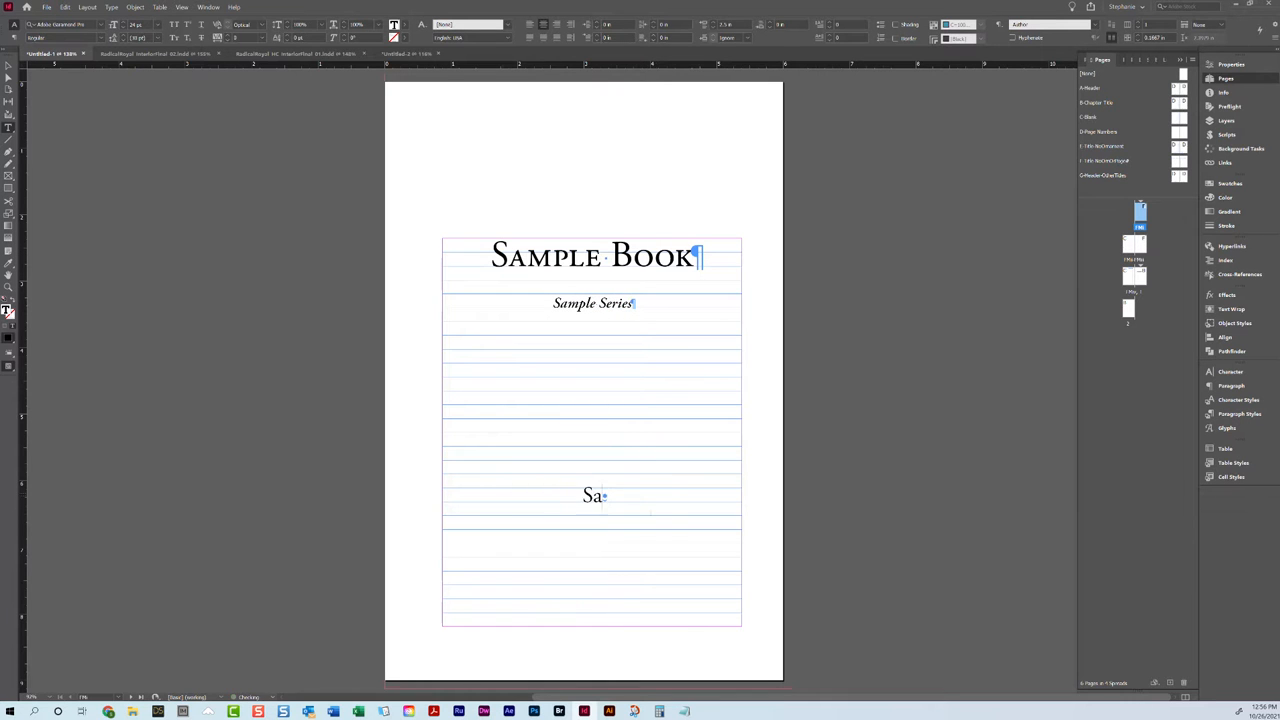
pyautogui.write('e Author')
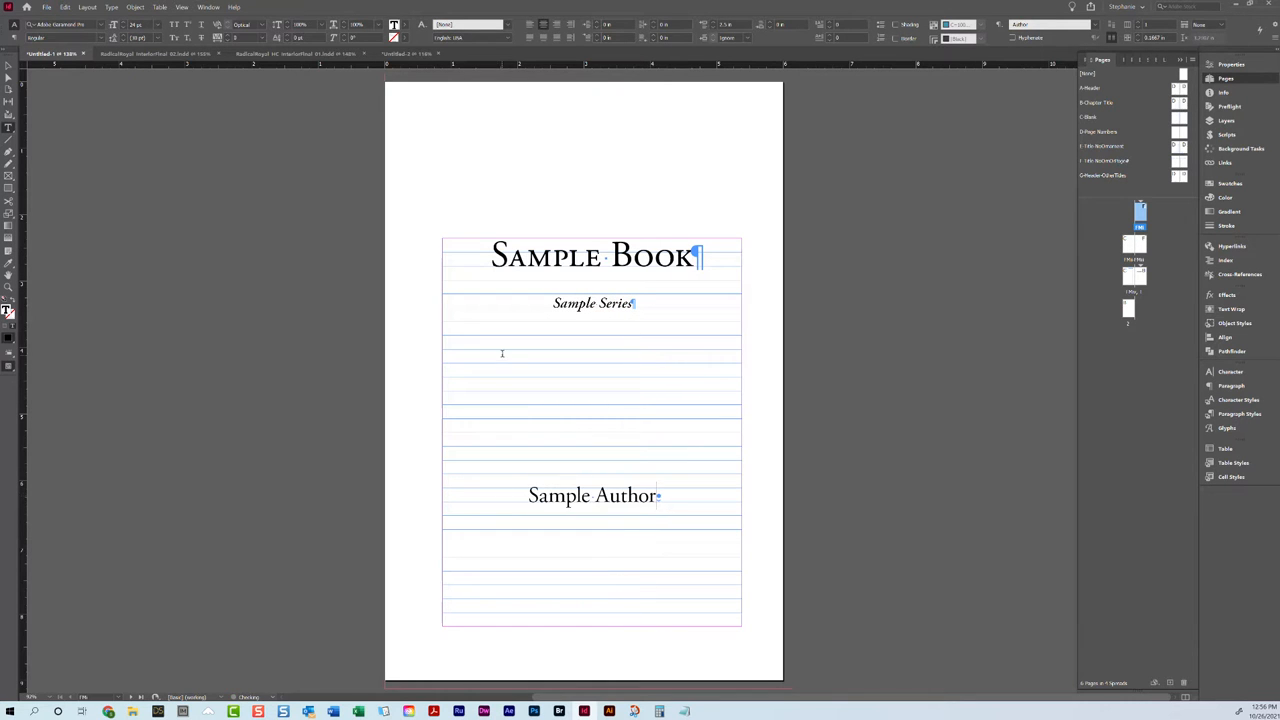
# - Fill page 1's manuscript text frame with placeholder text in a new paragraph below the existing line
pyautogui.doubleClick(1128, 306)
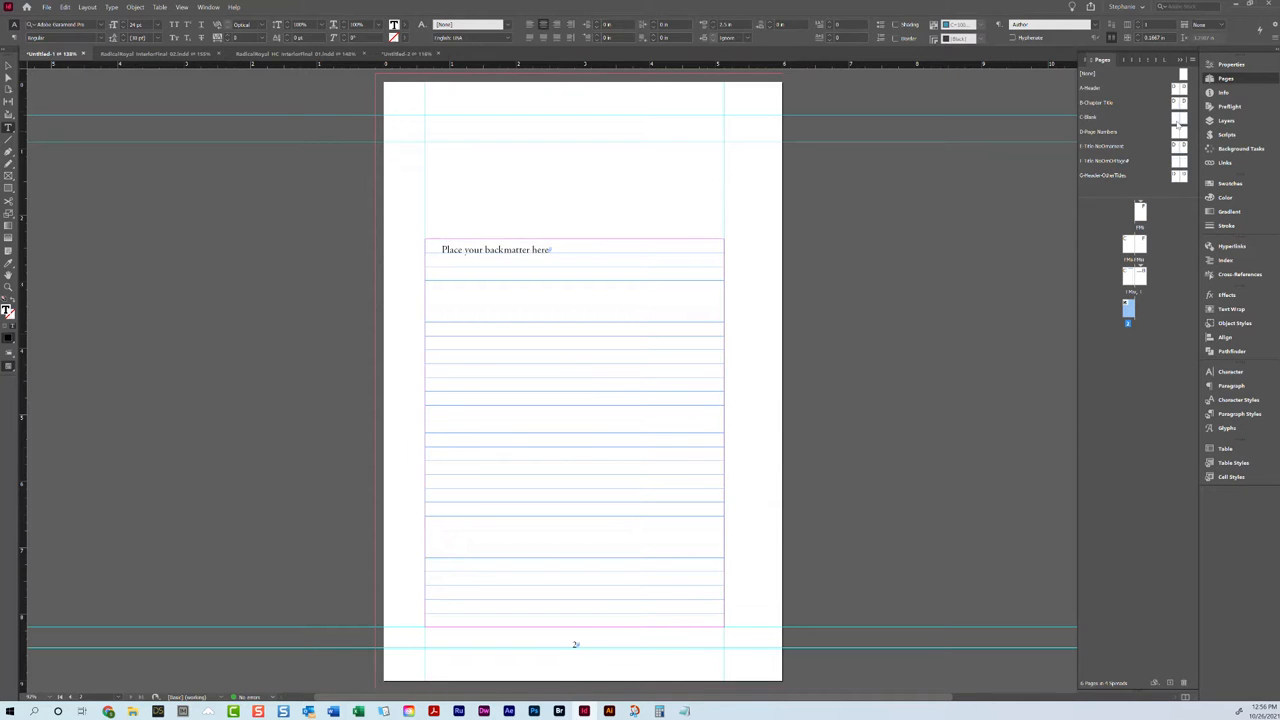
pyautogui.doubleClick(1177, 88)
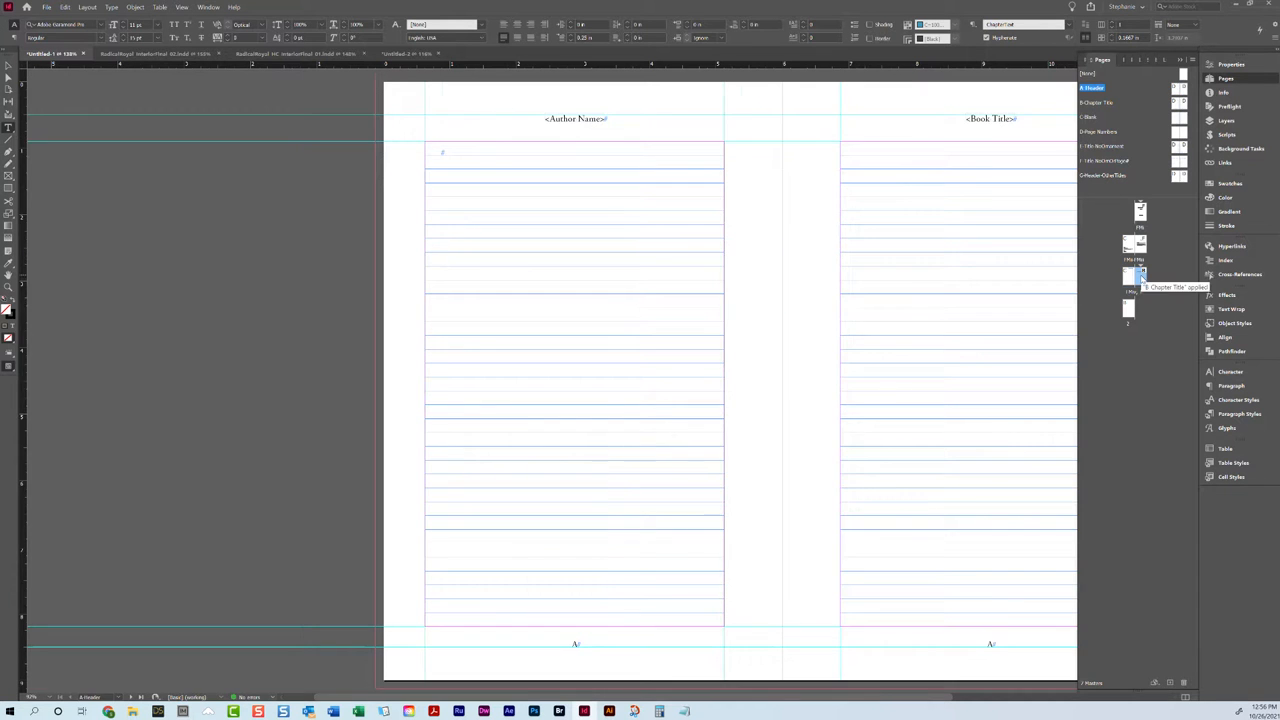
pyautogui.doubleClick(1136, 277)
pyautogui.click(680, 261)
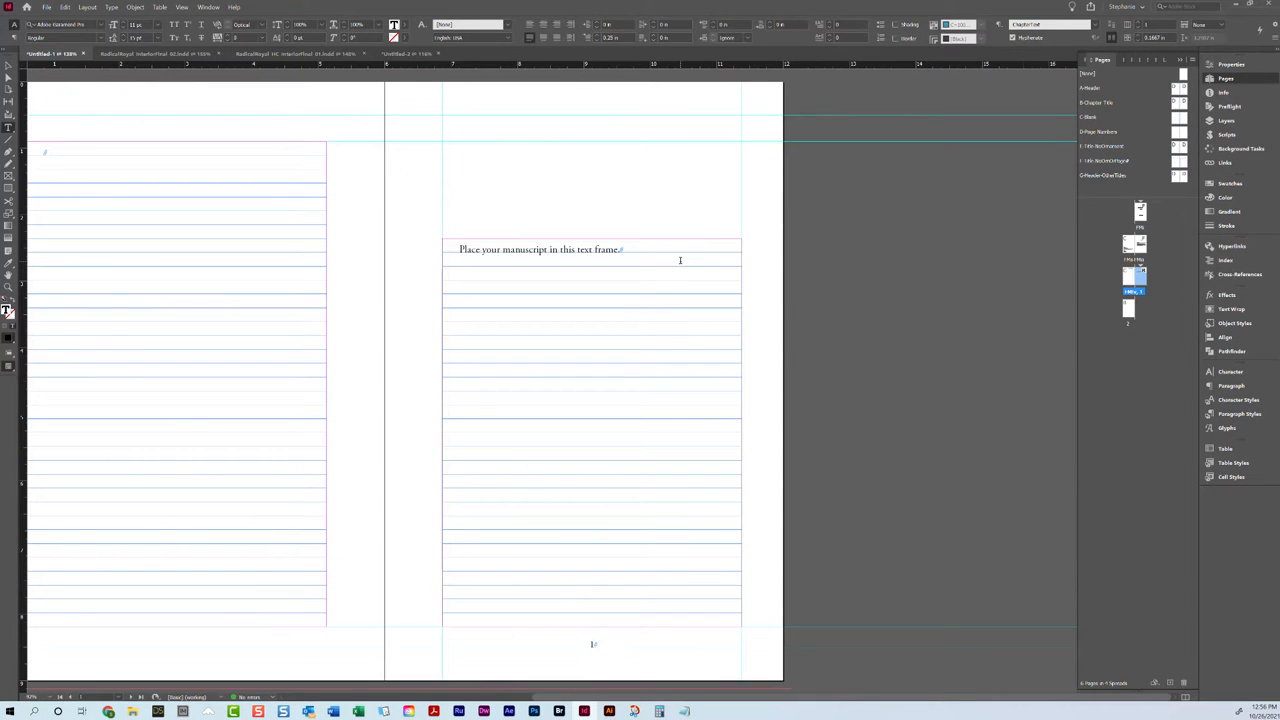
pyautogui.click(88, 7)
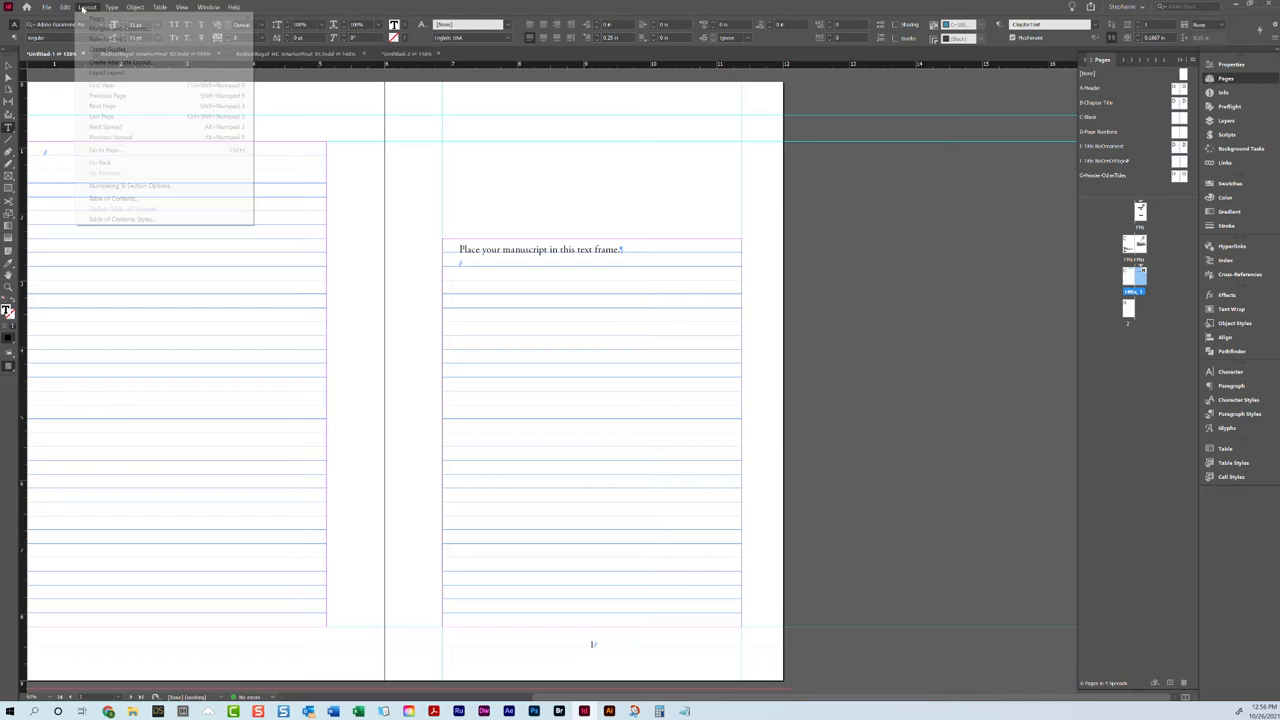
pyautogui.moveTo(111, 7)
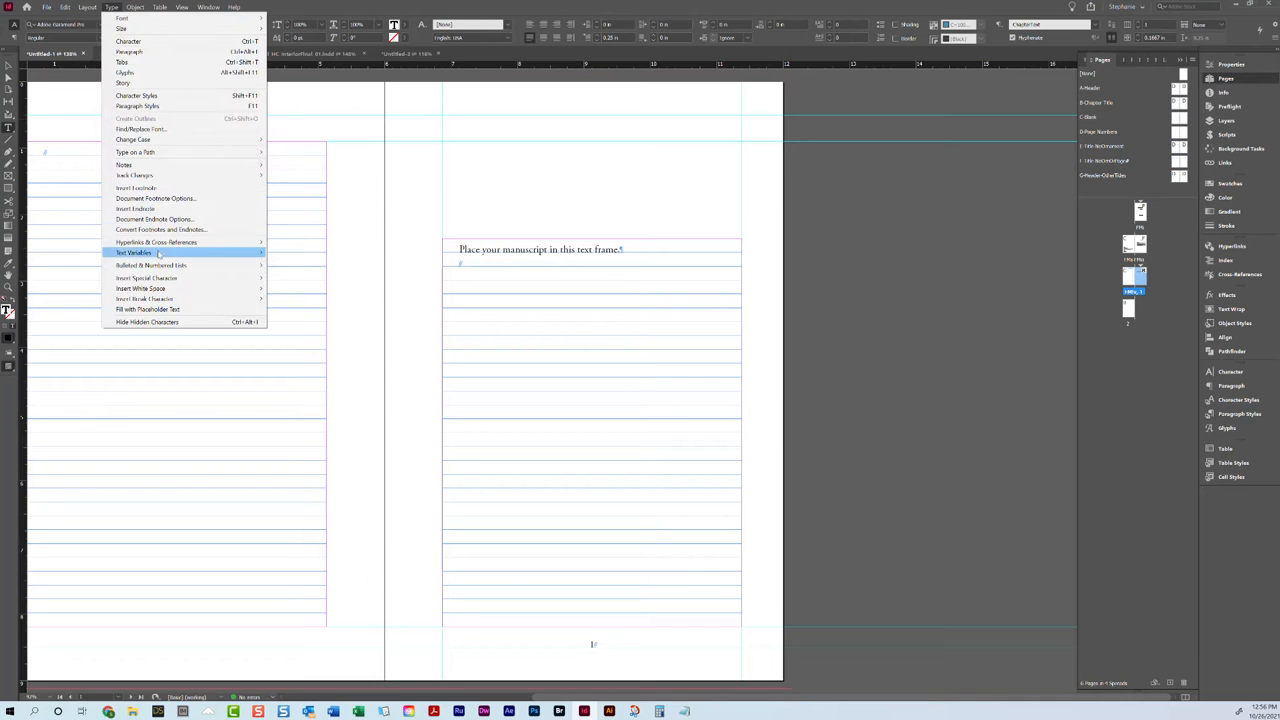
pyautogui.click(158, 310)
# - Copy all of page 1's manuscript text and paste it three times at its end so it flows onto new pages
pyautogui.hotkey('ctrl', 'a')
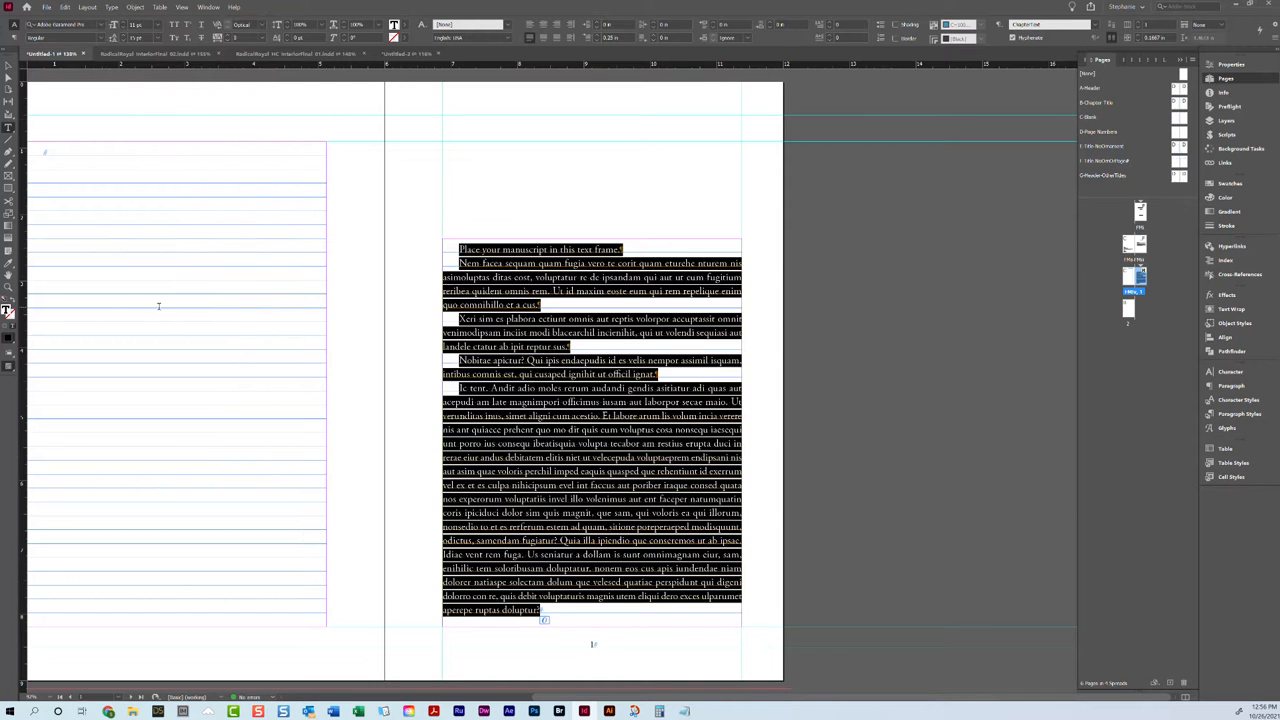
pyautogui.click(559, 608)
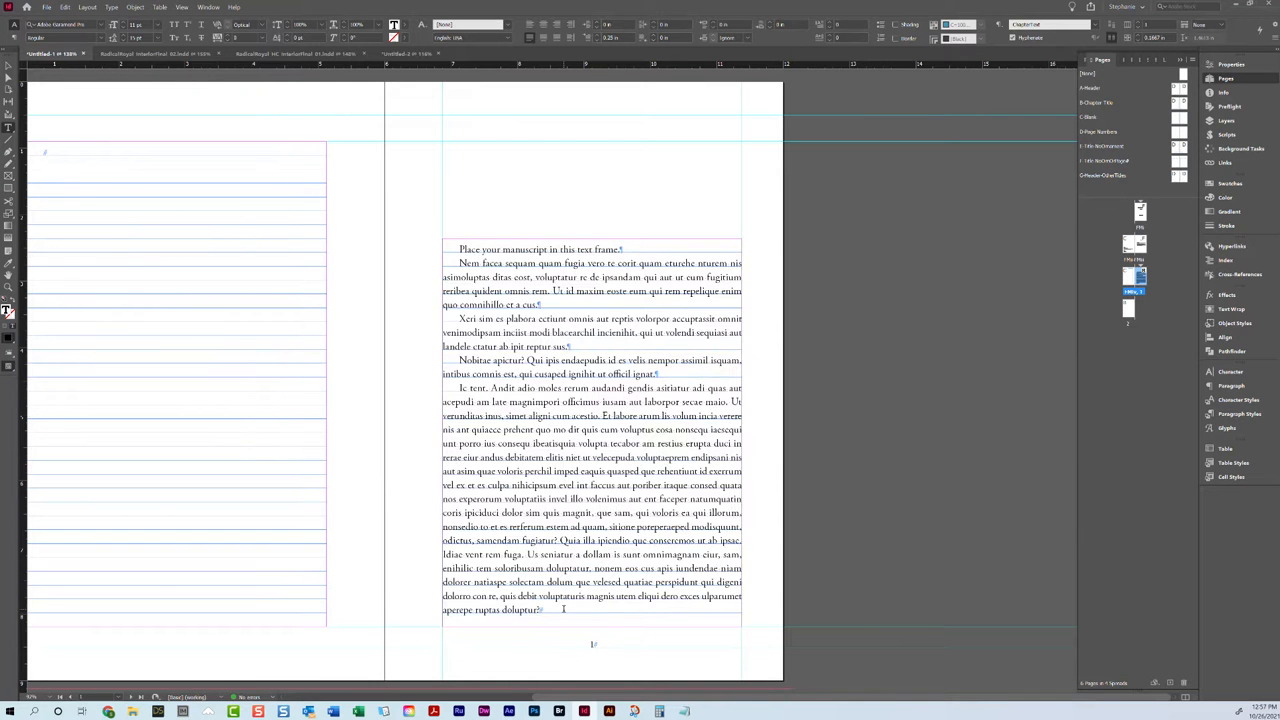
pyautogui.scroll(1, 578, 591)
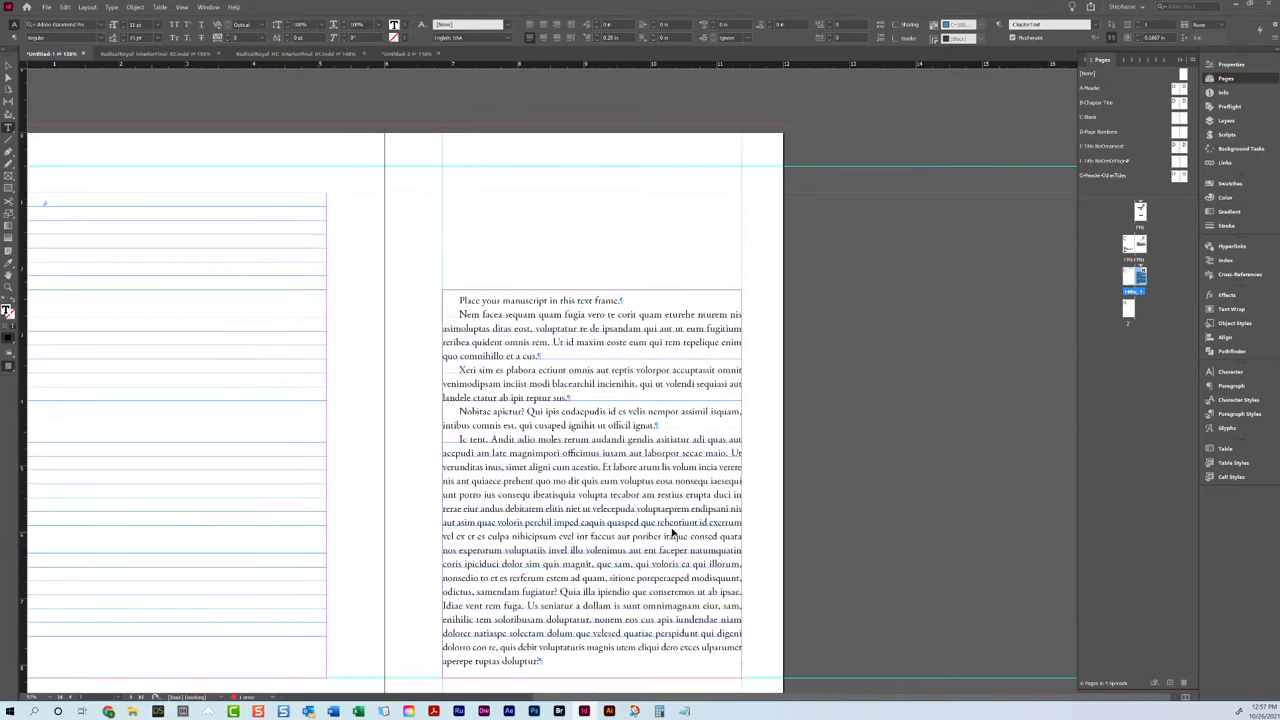
pyautogui.hotkey('ctrl', 'v')
pyautogui.hotkey('ctrl', 'v')
pyautogui.hotkey('ctrl', 'v')
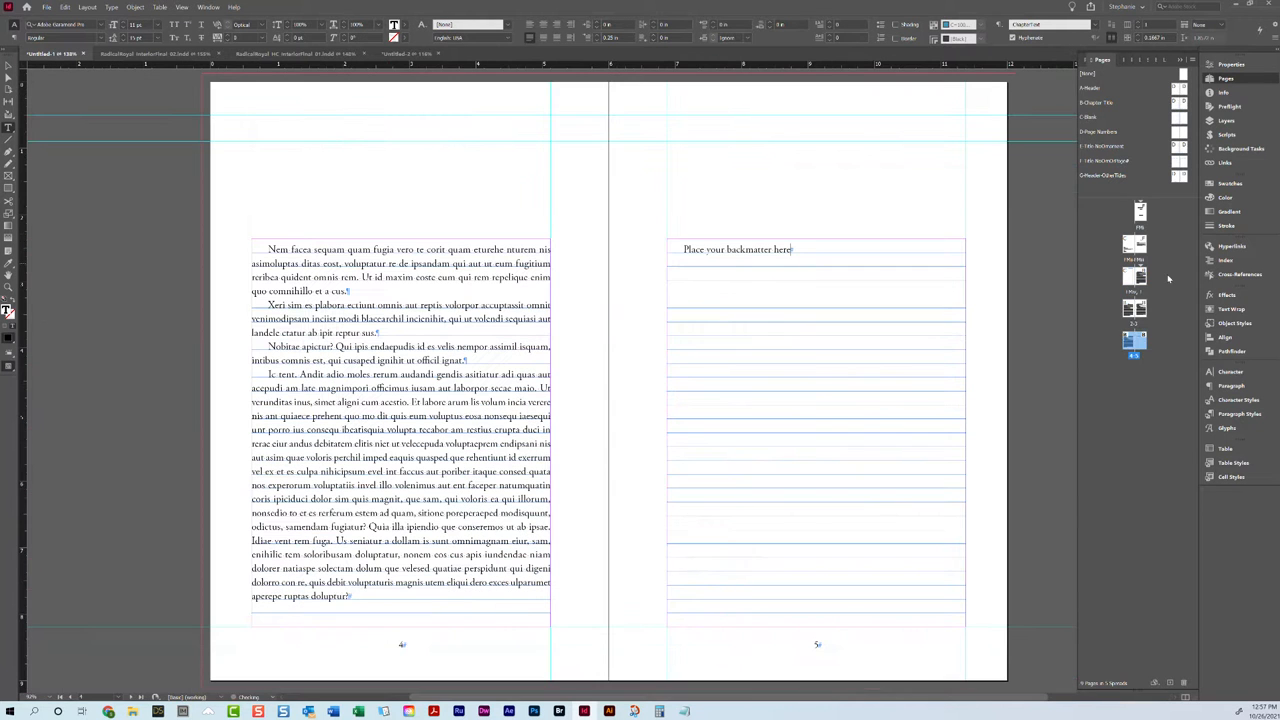
# - Apply the A-Header master to pages 2-4
pyautogui.click(1134, 309)
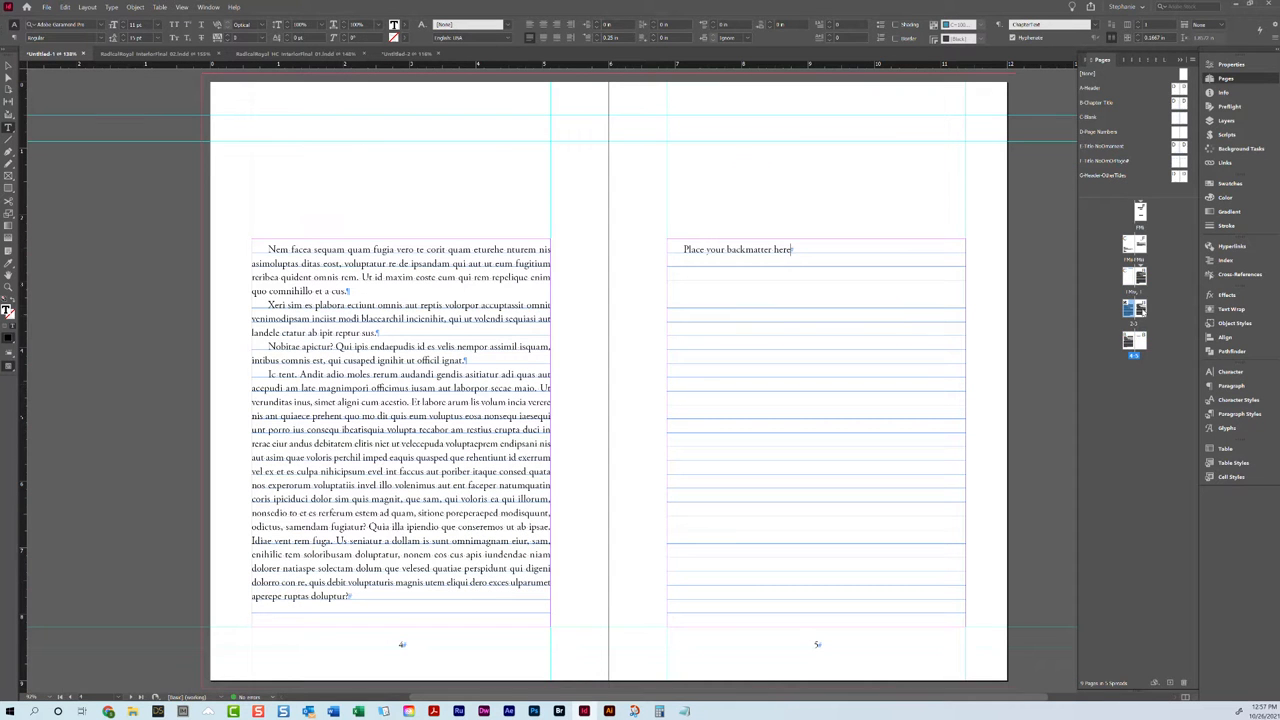
pyautogui.keyDown('shift'); pyautogui.click(1131, 342); pyautogui.keyUp('shift')
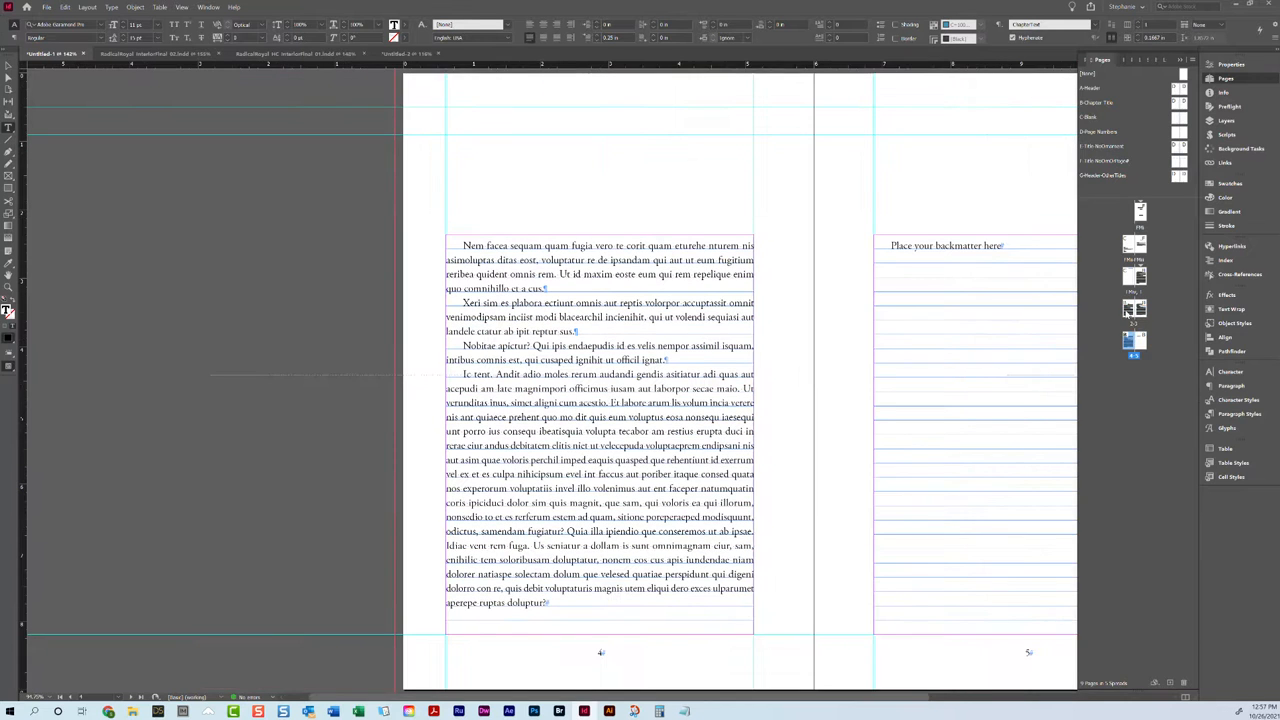
pyautogui.rightClick(1132, 310)
pyautogui.click(1157, 373)
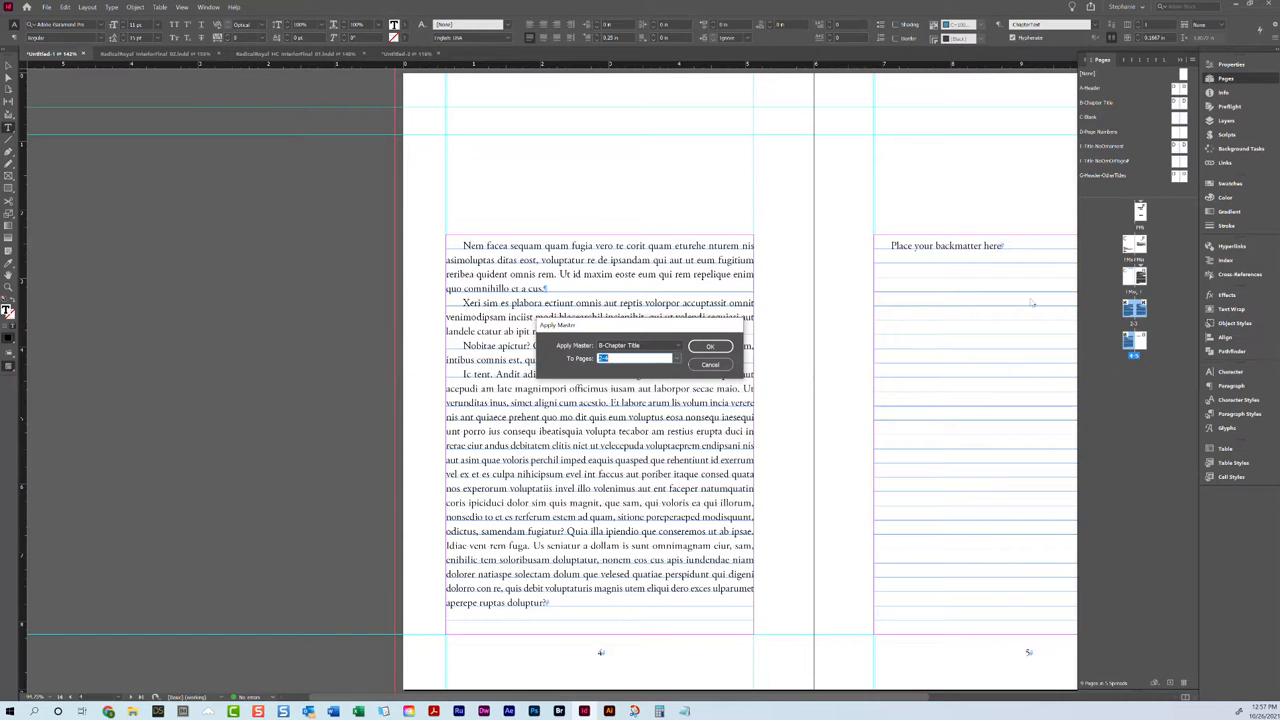
pyautogui.click(637, 345)
pyautogui.click(650, 367)
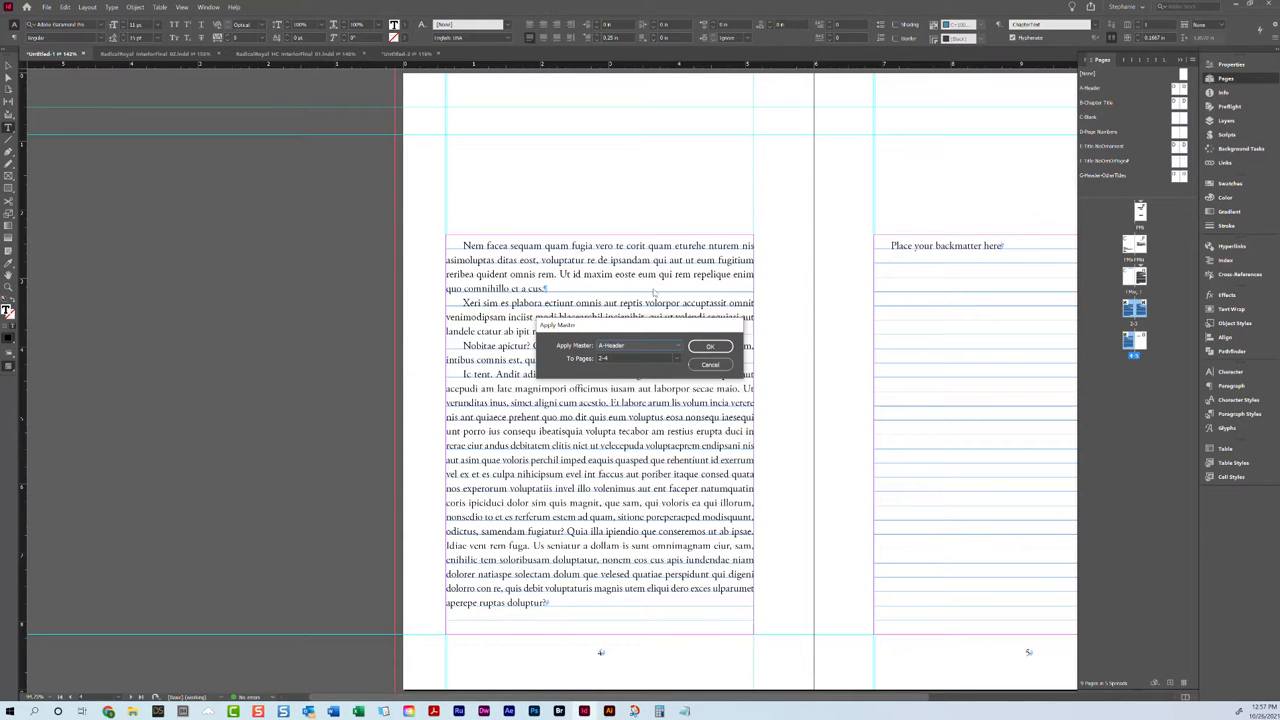
pyautogui.click(711, 347)
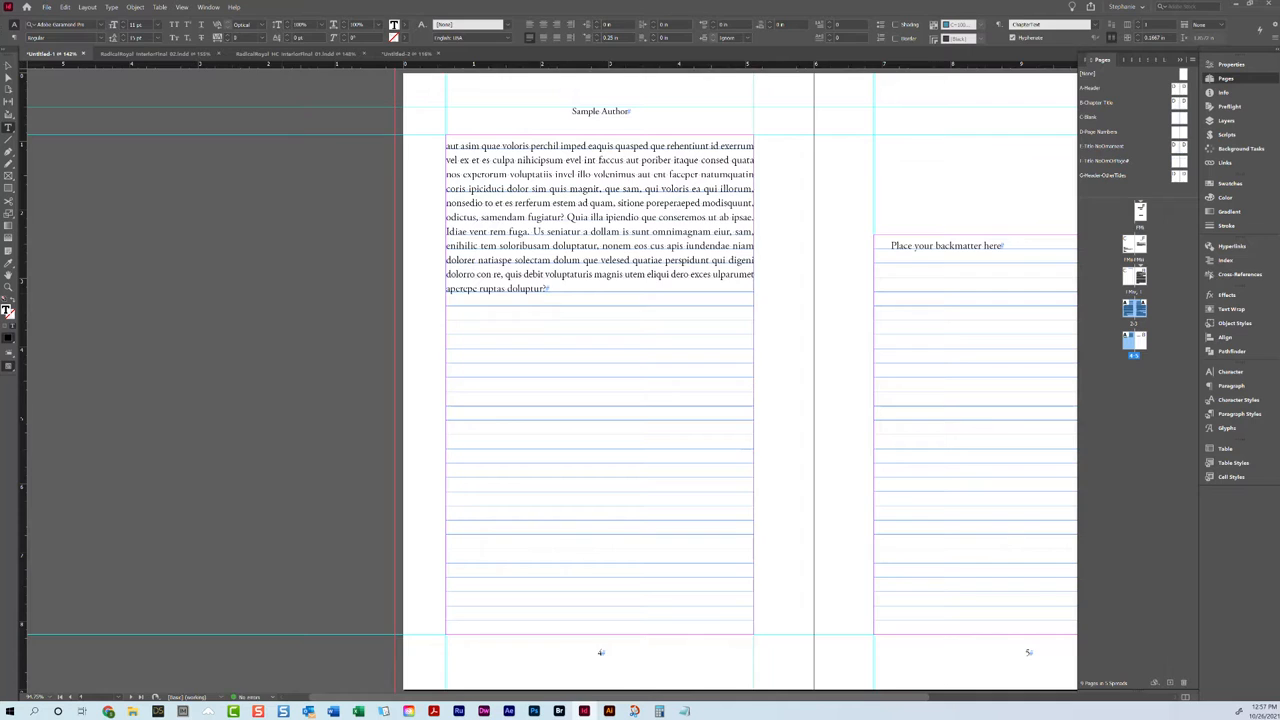
# - Review the running headers on pages 2 and 3 and compare them with the title page's author and book title
pyautogui.click(8, 66)
pyautogui.scroll(10, 625, 236)
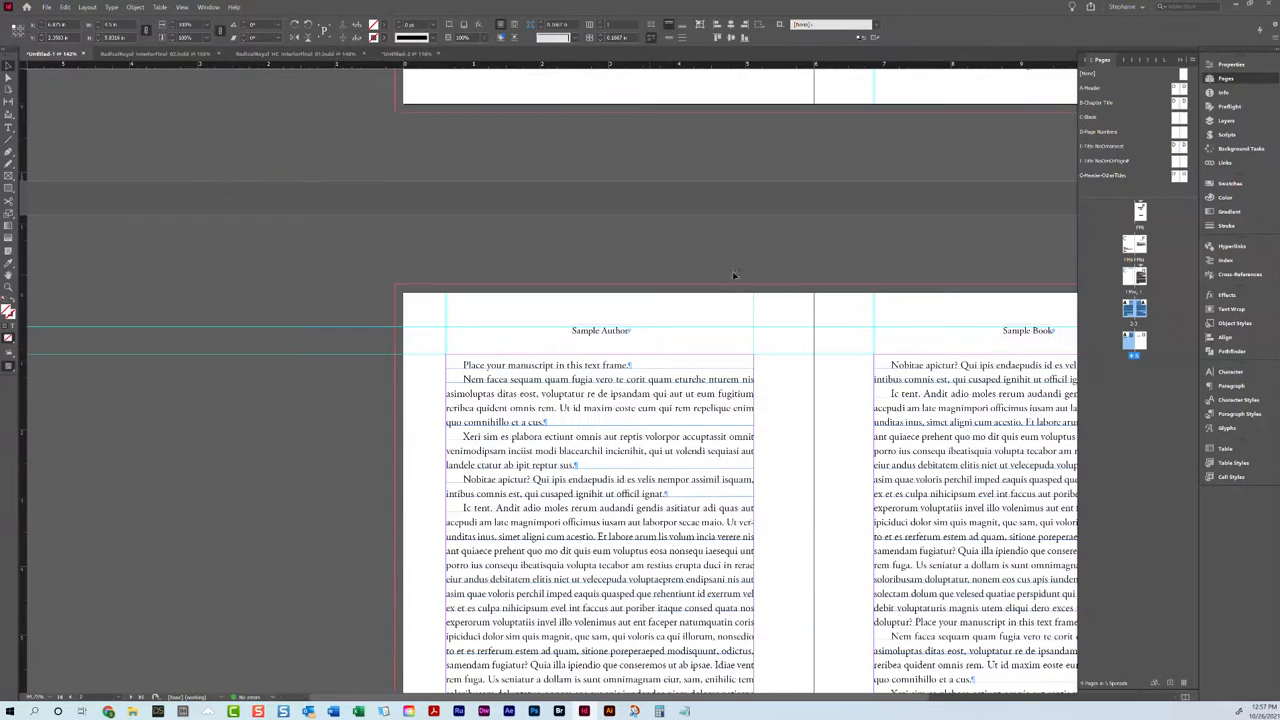
pyautogui.click(626, 325)
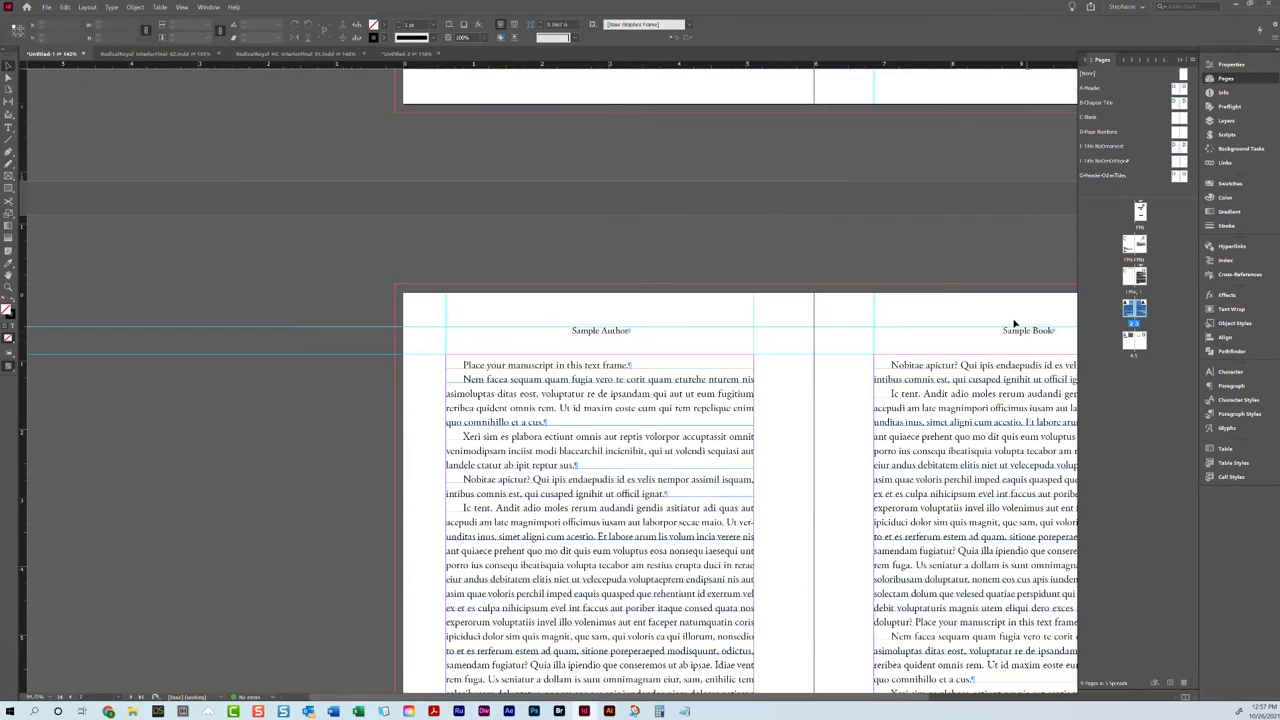
pyautogui.click(967, 368)
pyautogui.scroll(-4, 958, 314)
pyautogui.scroll(7, 900, 303)
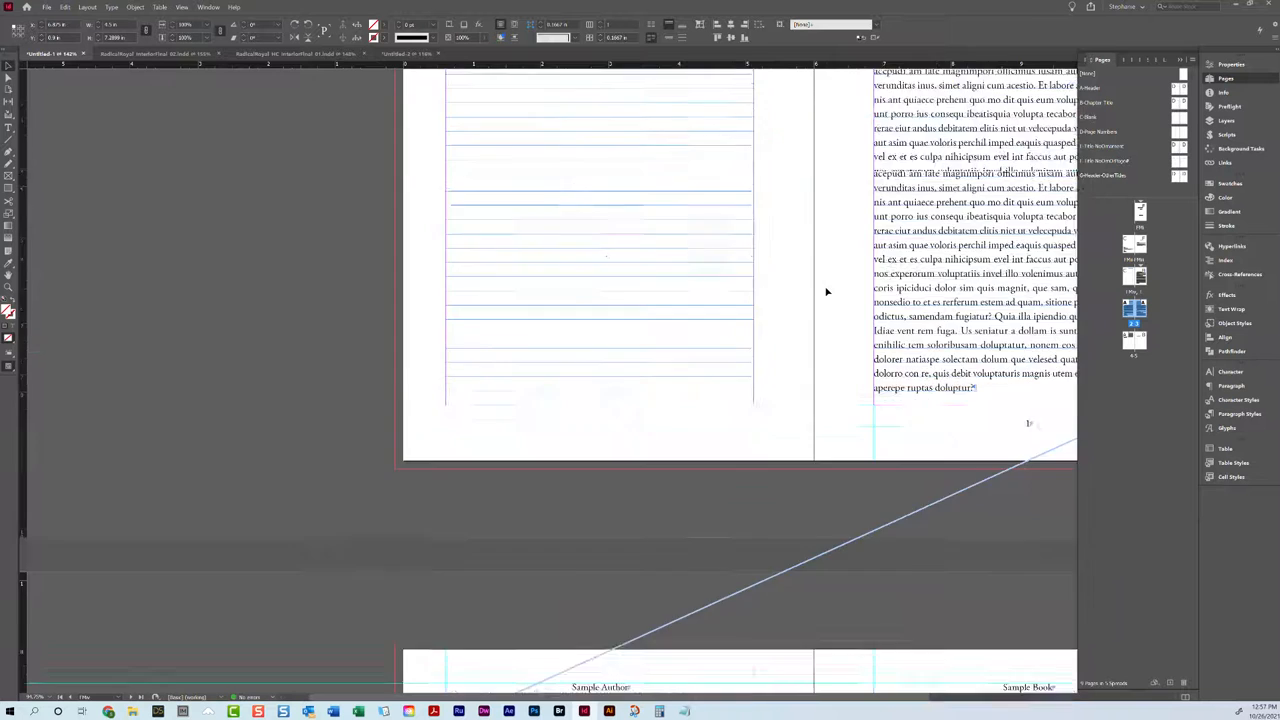
pyautogui.scroll(12, 826, 291)
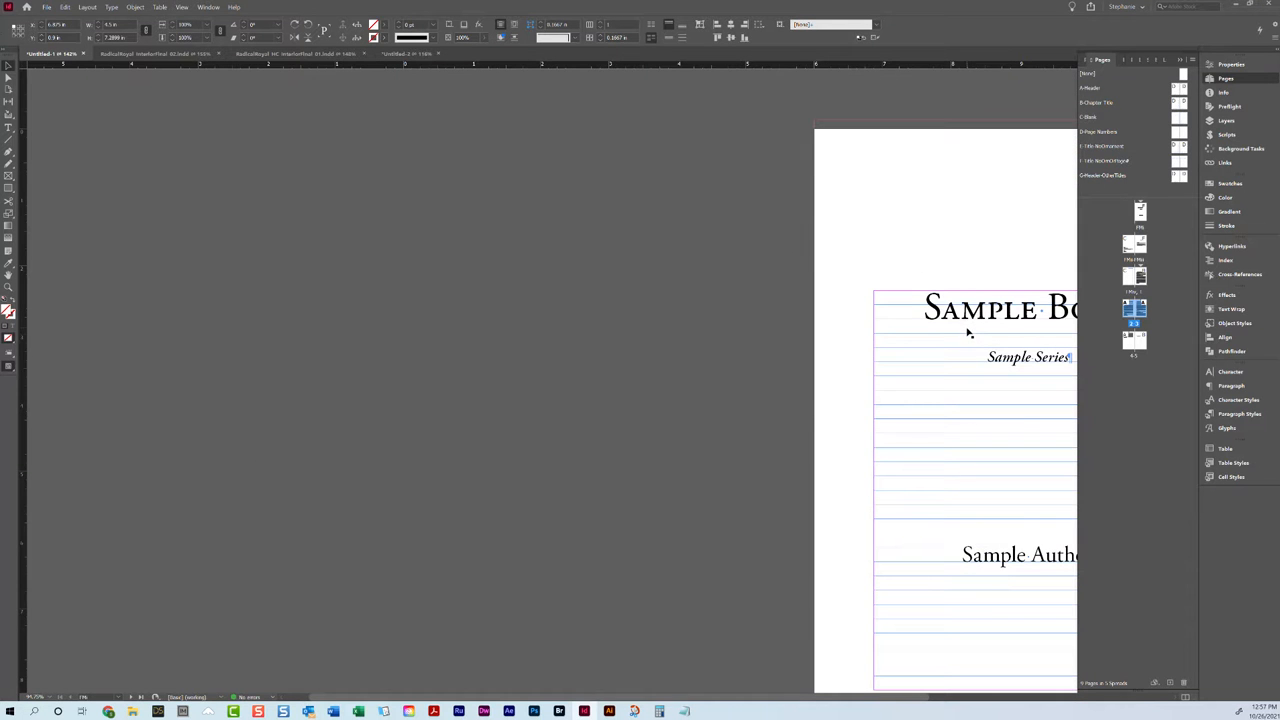
# - Examine the book title line on the copyright page and compare it with the title page's text
pyautogui.hscroll(3, 808, 697)
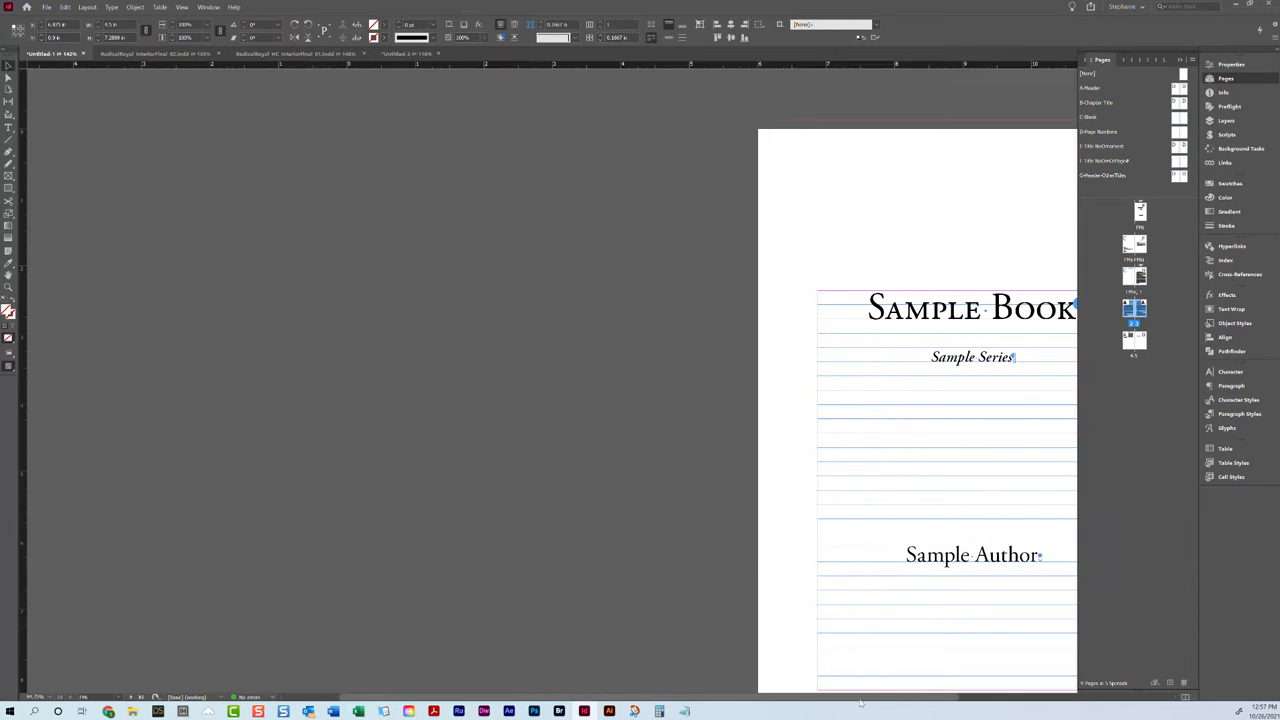
pyautogui.scroll(-6, 689, 550)
pyautogui.scroll(-3, 314, 562)
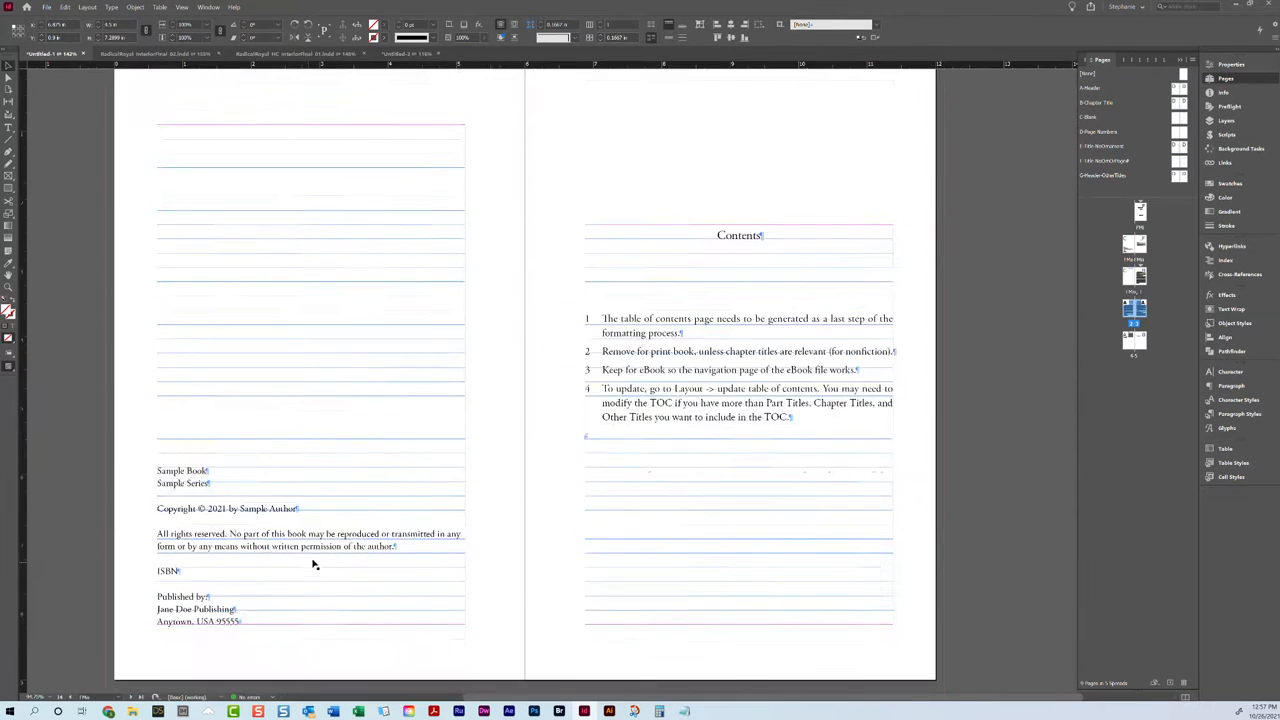
pyautogui.doubleClick(250, 464)
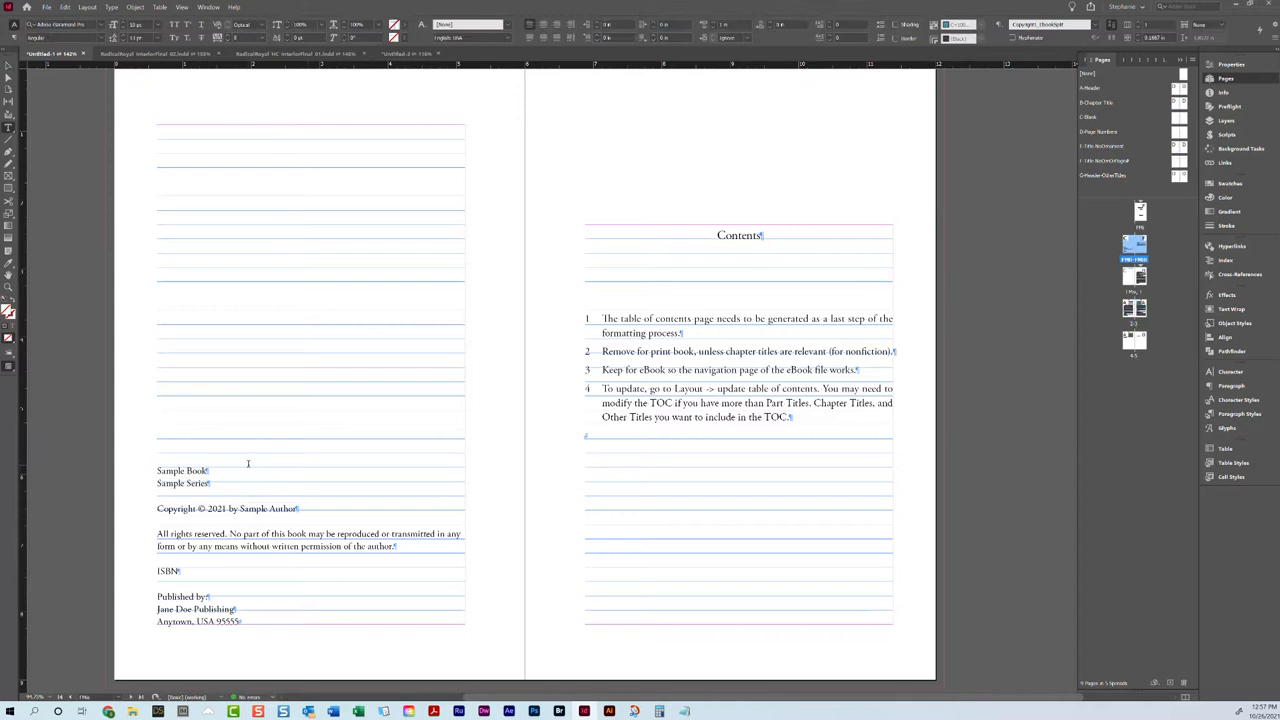
pyautogui.tripleClick(152, 471)
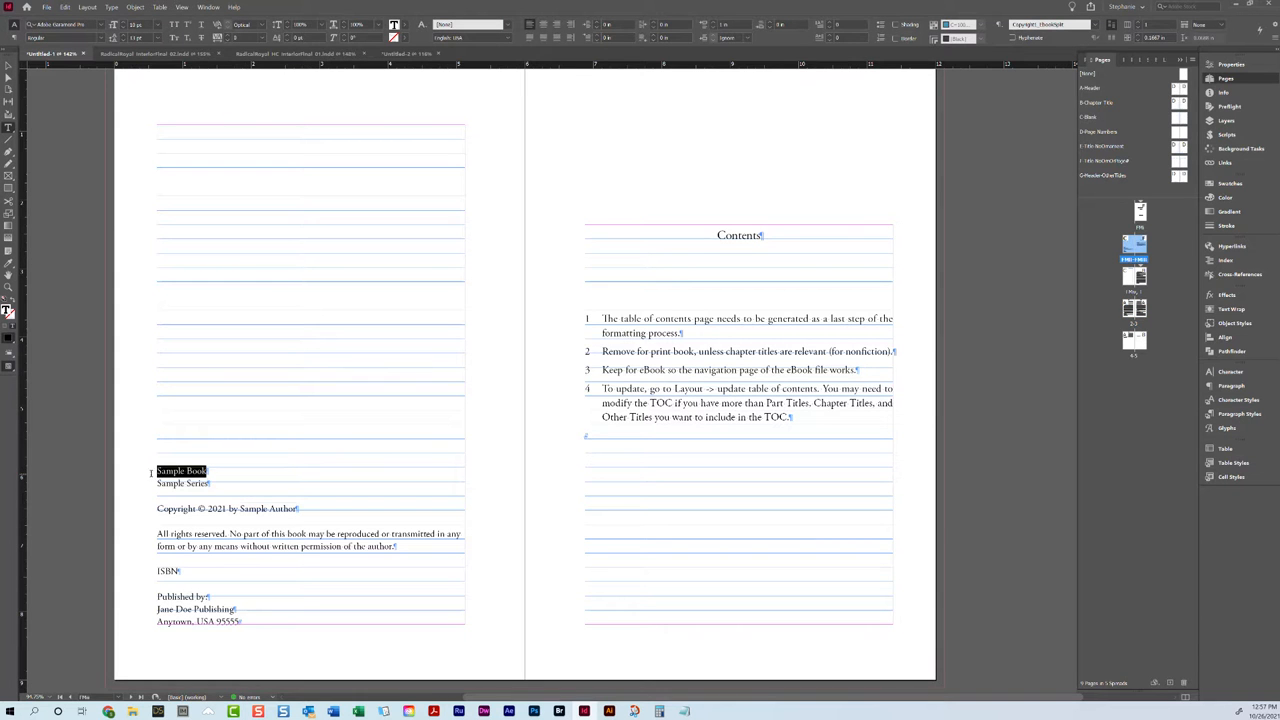
# - Check which paragraph styles the series line and the book title use on the title page
pyautogui.scroll(10, 543, 403)
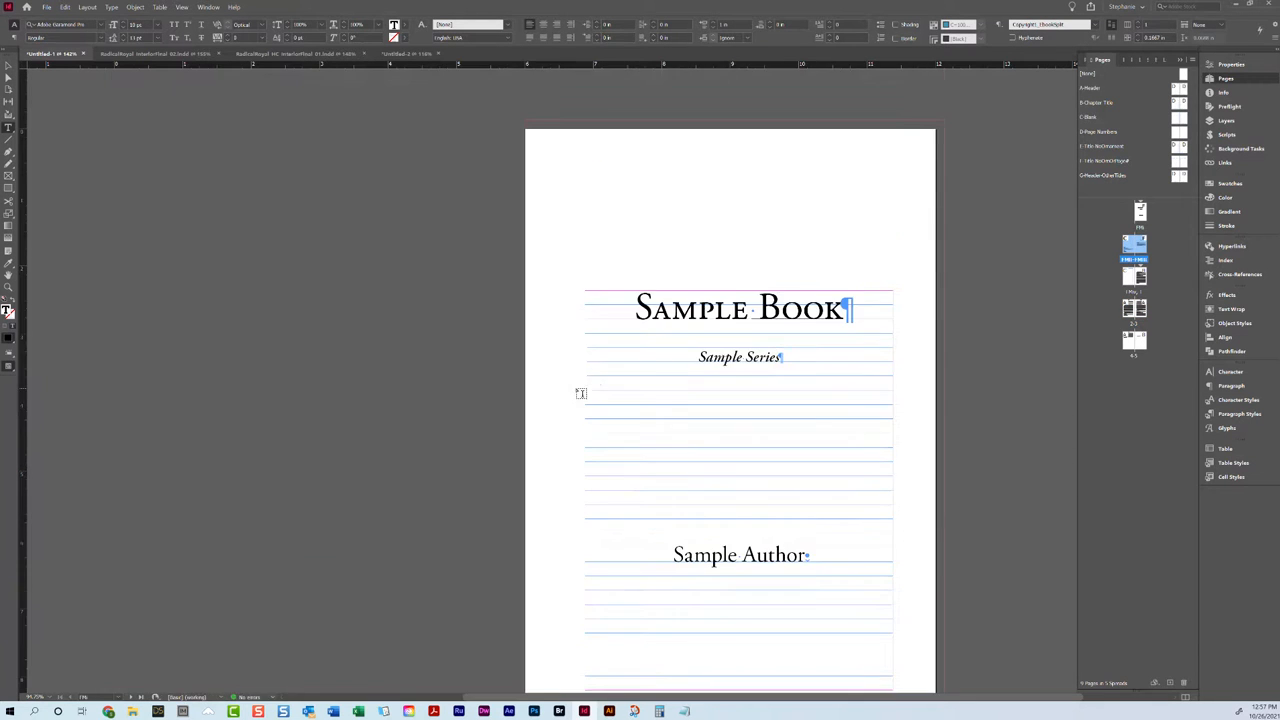
pyautogui.tripleClick(587, 303)
pyautogui.tripleClick(783, 362)
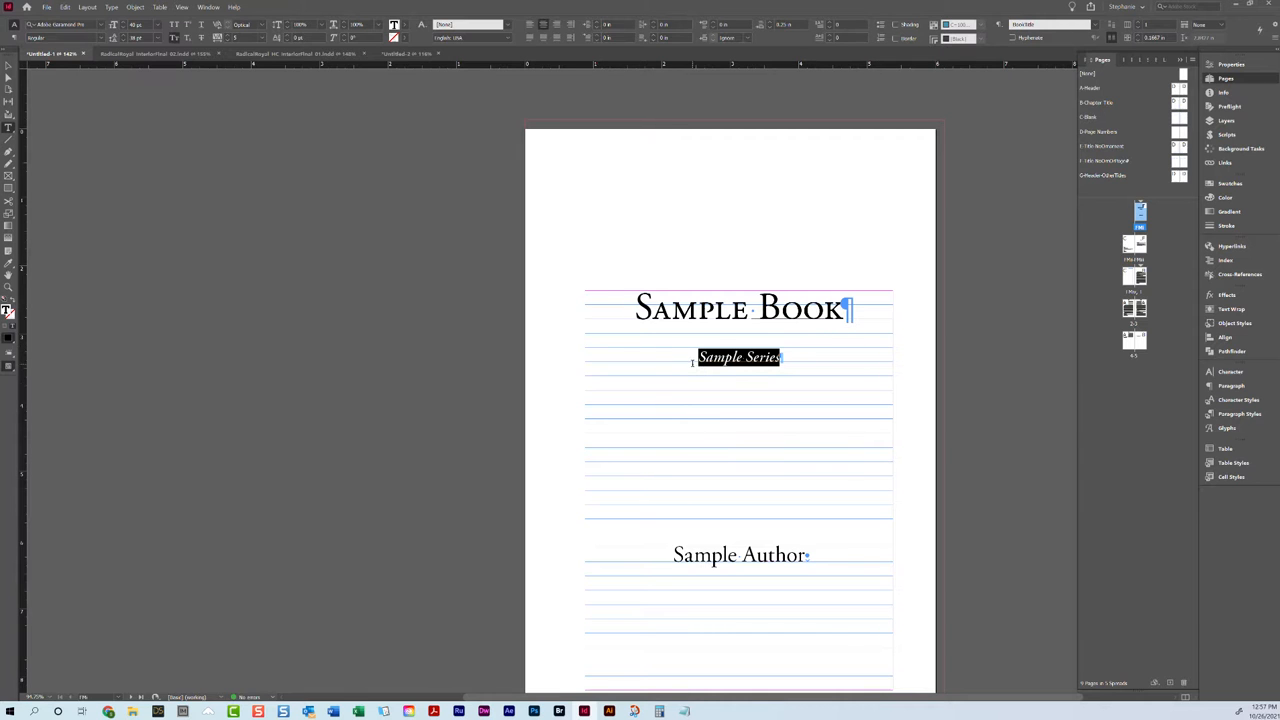
pyautogui.click(1236, 413)
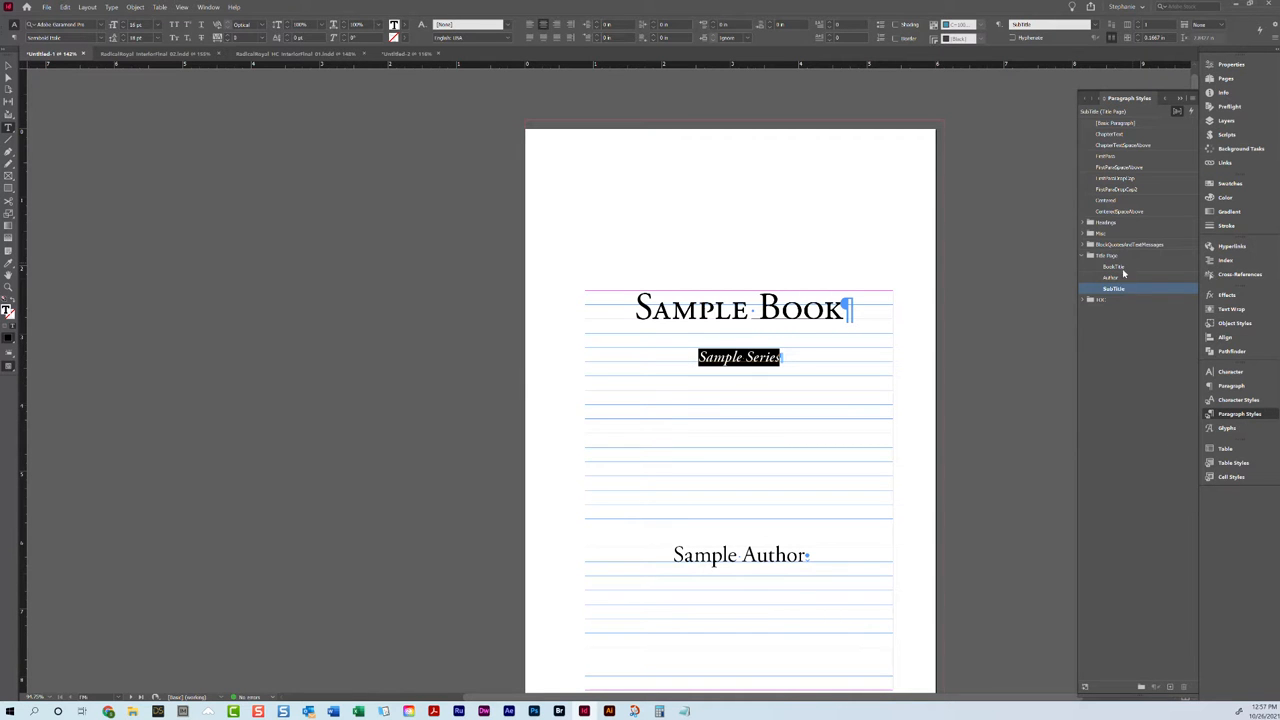
pyautogui.doubleClick(843, 313)
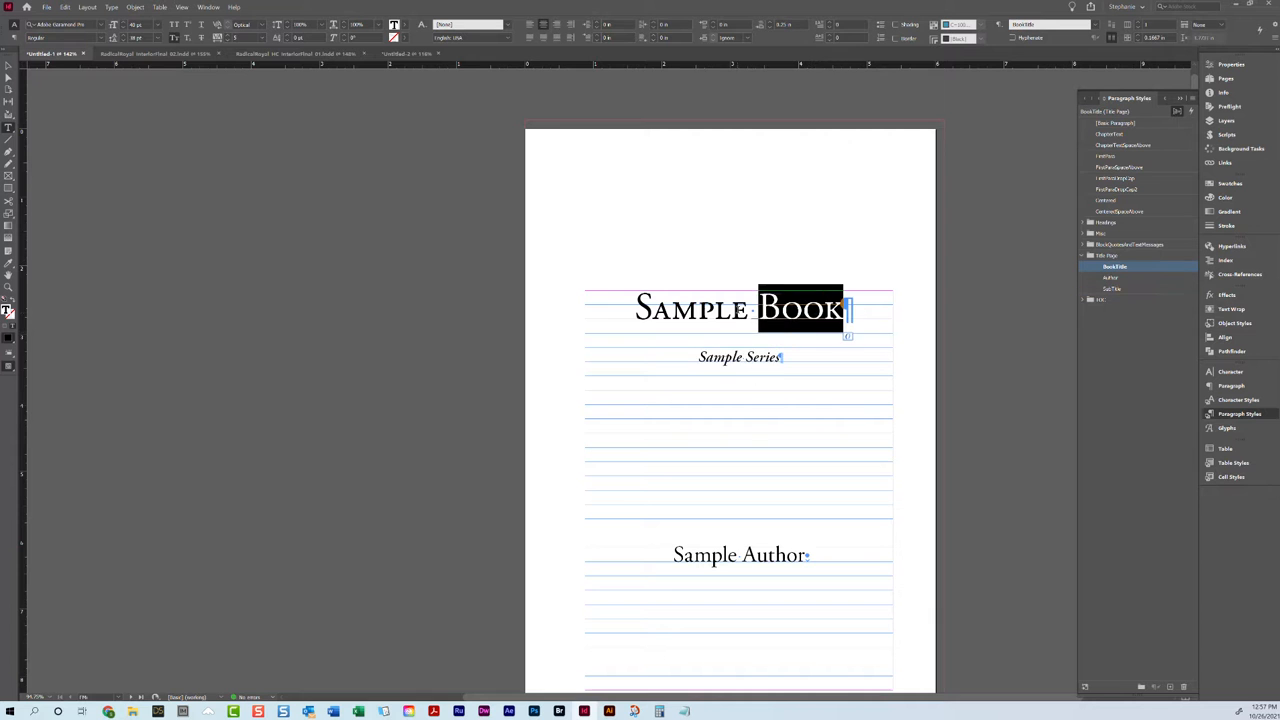
# - Check which paragraph styles the series line and the author's copyright line use on the copyright page
pyautogui.scroll(-10, 734, 330)
pyautogui.moveTo(211, 534)
pyautogui.mouseDown()
pyautogui.moveTo(146, 527)
pyautogui.moveTo(212, 535)
pyautogui.mouseUp()
pyautogui.click(212, 539)
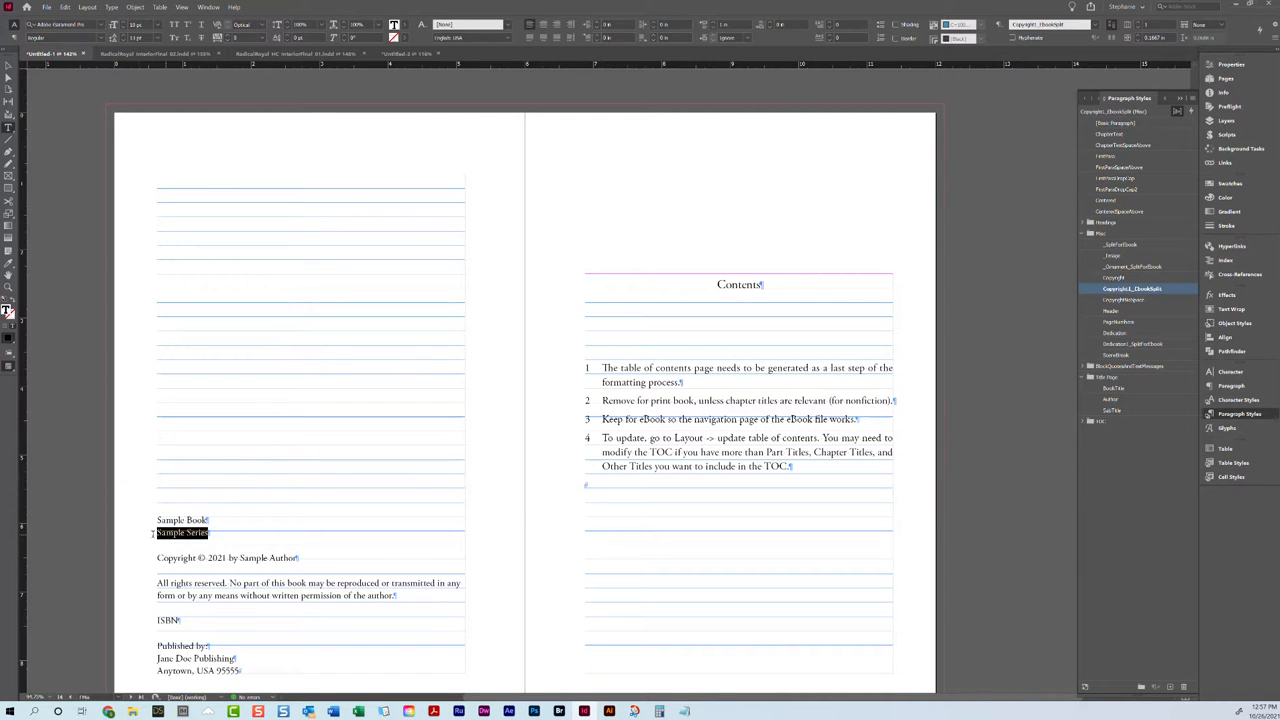
pyautogui.moveTo(297, 558); pyautogui.dragTo(234, 558)
pyautogui.click(263, 545)
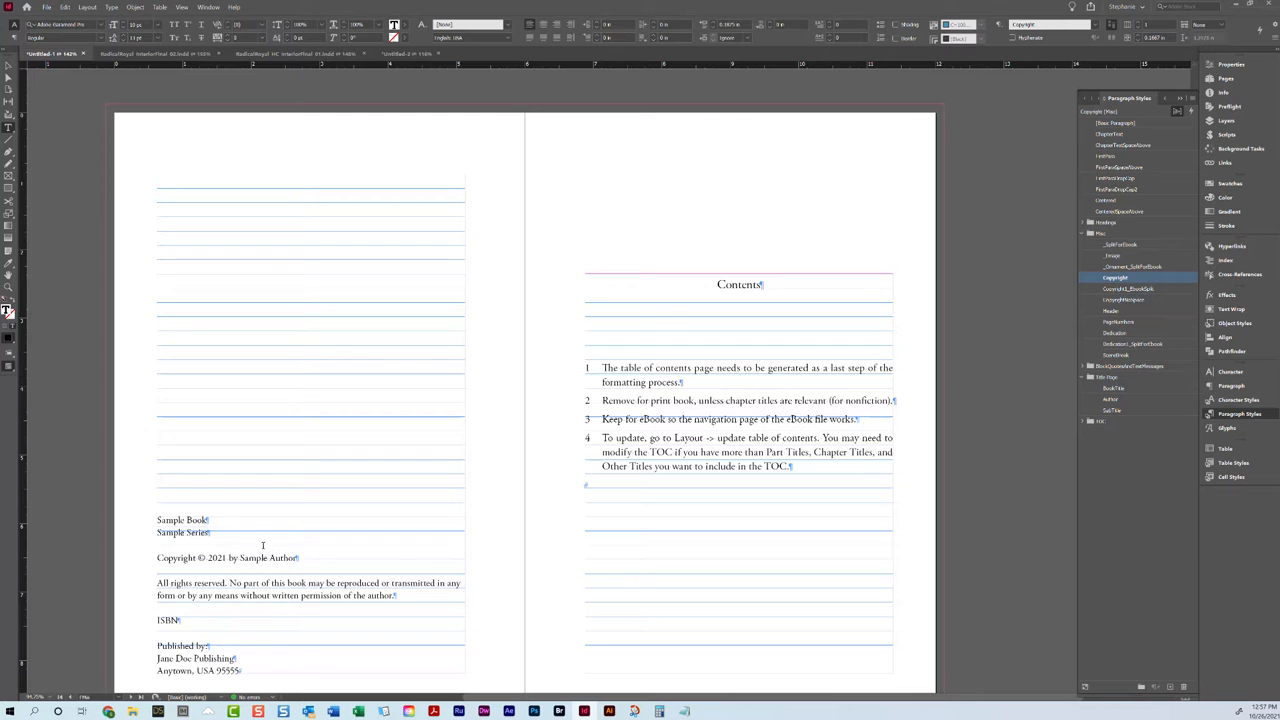
# - Examine the running headers and page numbers across the spread of pages 2 and 3
pyautogui.scroll(-5, 576, 257)
pyautogui.scroll(-8, 576, 257)
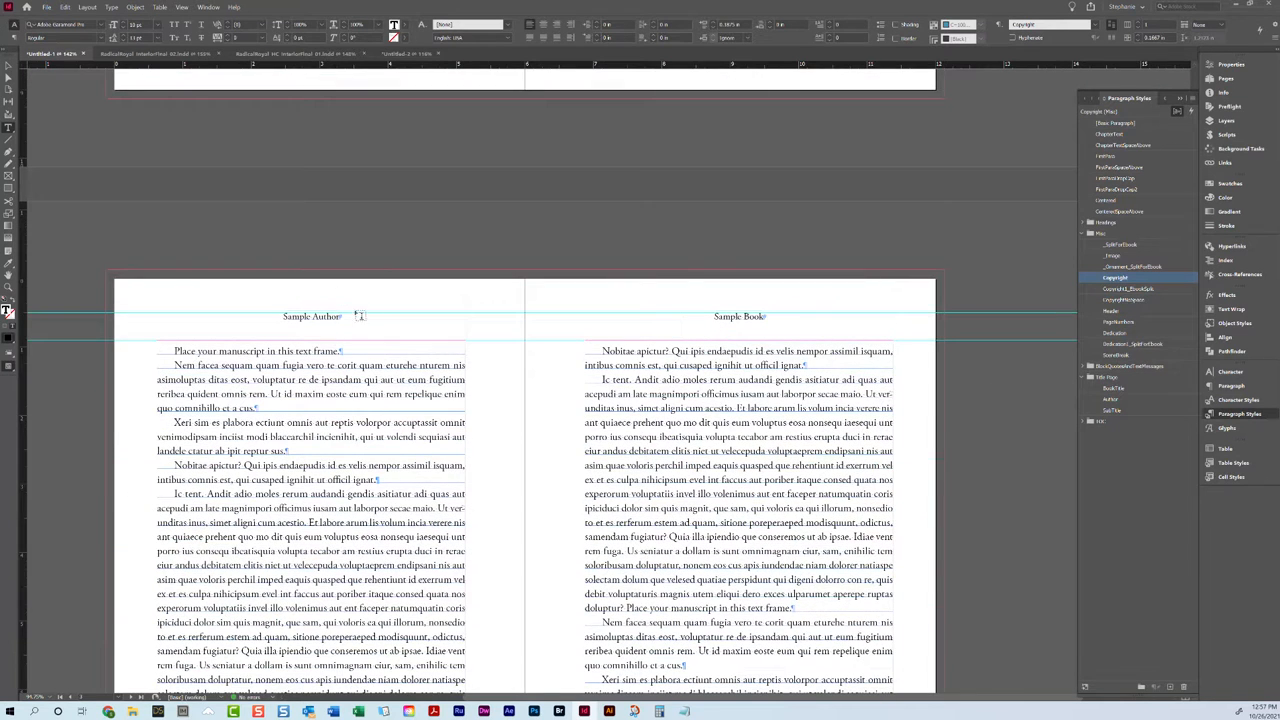
pyautogui.scroll(5, 655, 404)
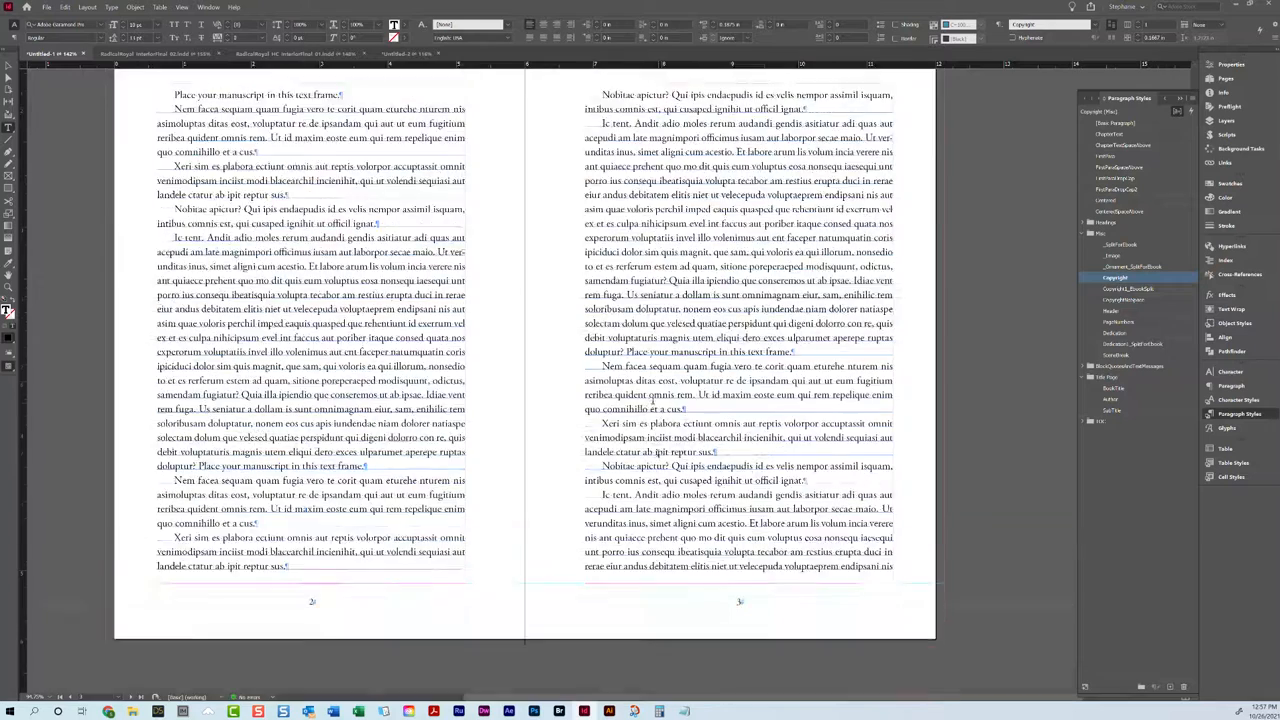
pyautogui.scroll(-6, 470, 342)
pyautogui.click(8, 65)
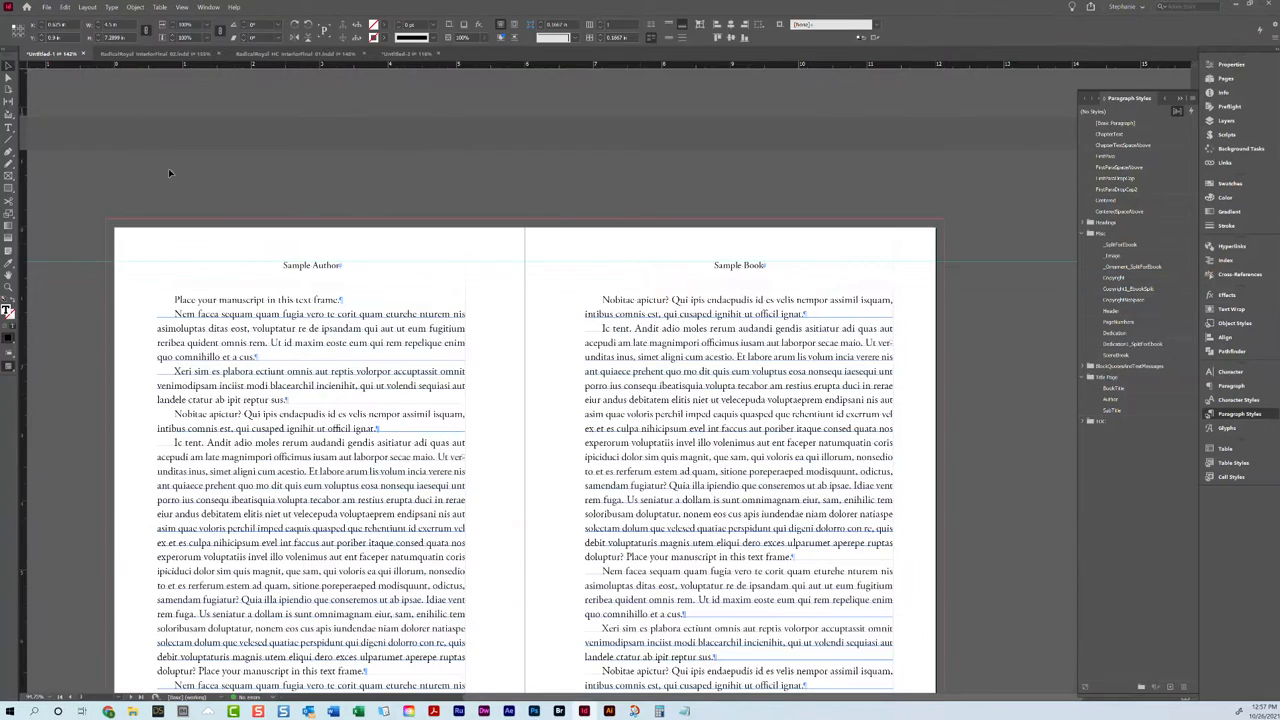
pyautogui.click(345, 250)
pyautogui.scroll(4, 526, 217)
pyautogui.scroll(-4, 540, 270)
pyautogui.scroll(-3, 545, 287)
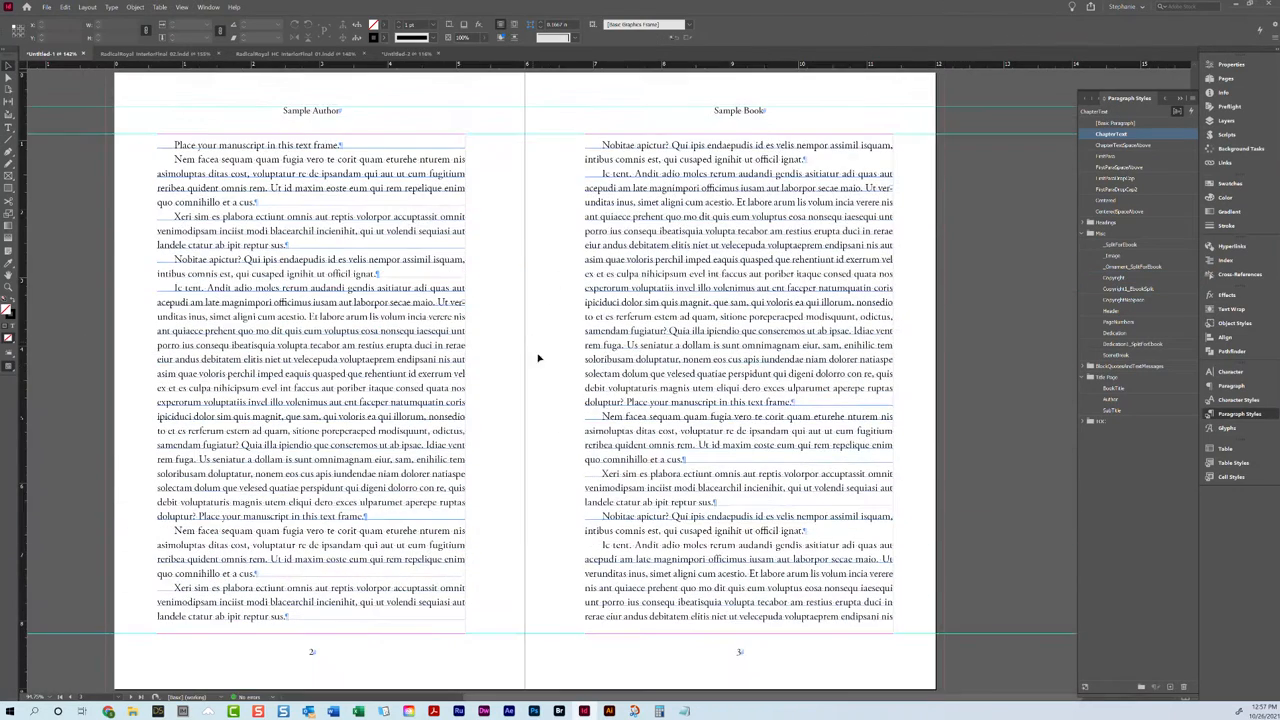
pyautogui.scroll(-14, 625, 362)
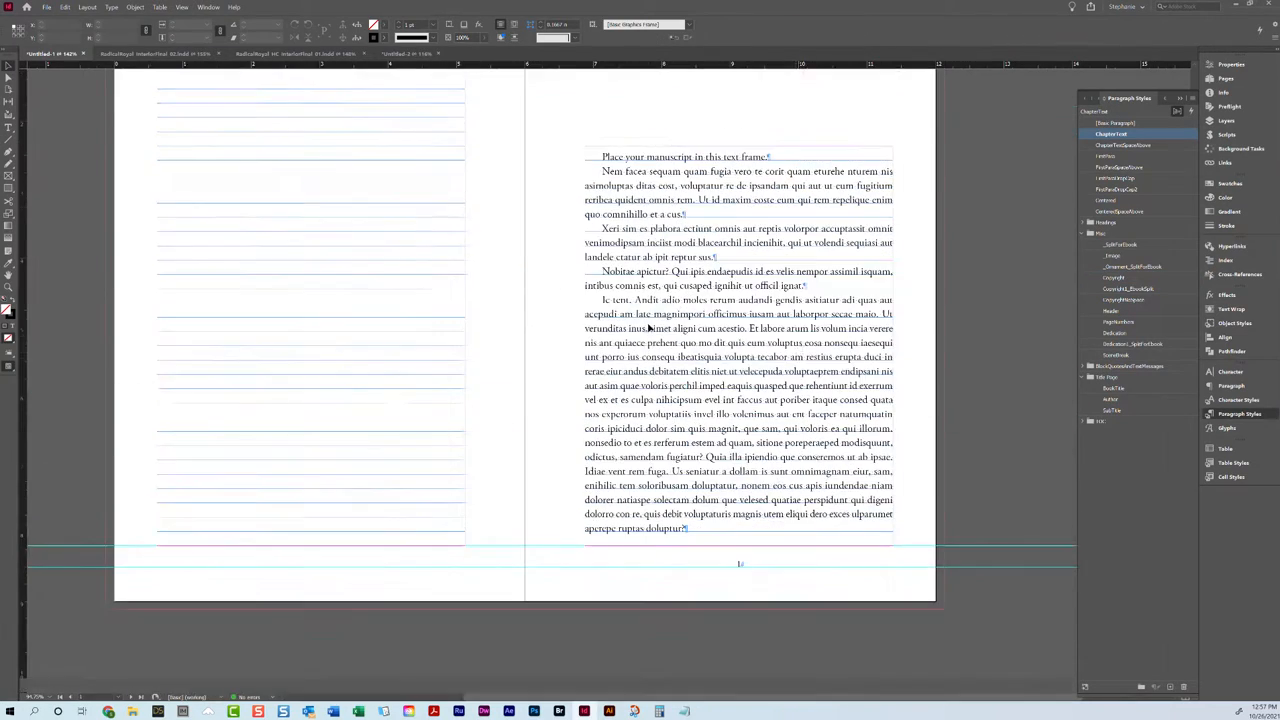
# - Add a new paragraph reading "Chapter One" above the first line of page 1's manuscript text
pyautogui.scroll(3, 700, 330)
pyautogui.click(706, 320)
pyautogui.doubleClick(705, 318)
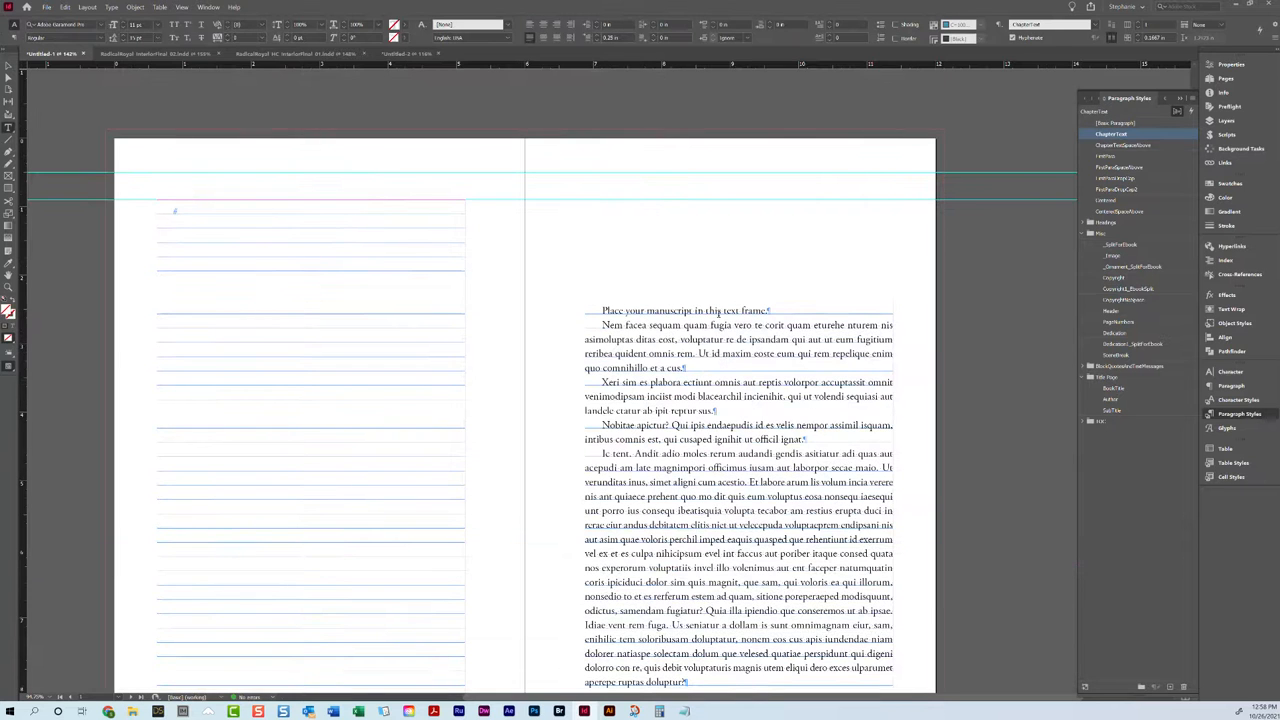
pyautogui.press('Home')
pyautogui.press('Return')
pyautogui.press('Up')
pyautogui.write('Chapter one')
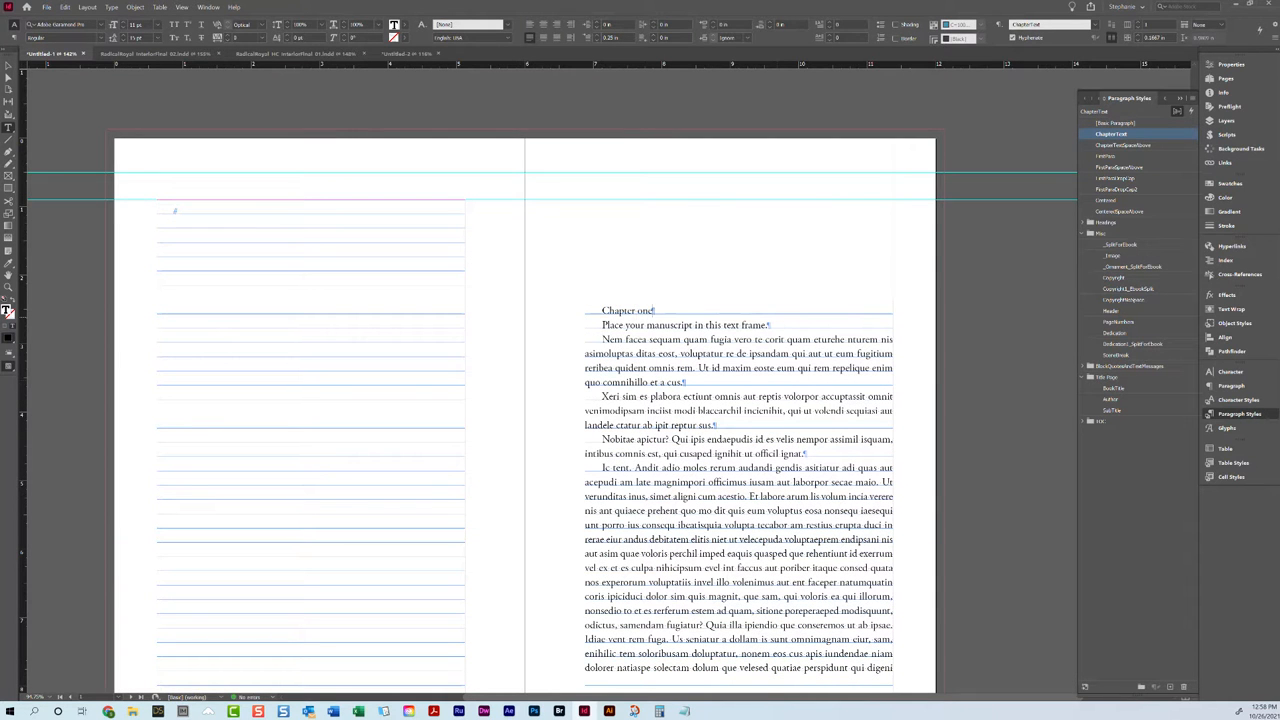
pyautogui.press('BackSpace')
pyautogui.press('BackSpace')
pyautogui.press('BackSpace')
pyautogui.write('One')
# - Apply the ChapterTitle style to "Chapter One" and the FirstParaDropCap style to the paragraph below it
pyautogui.click(1090, 222)
pyautogui.click(1118, 244)
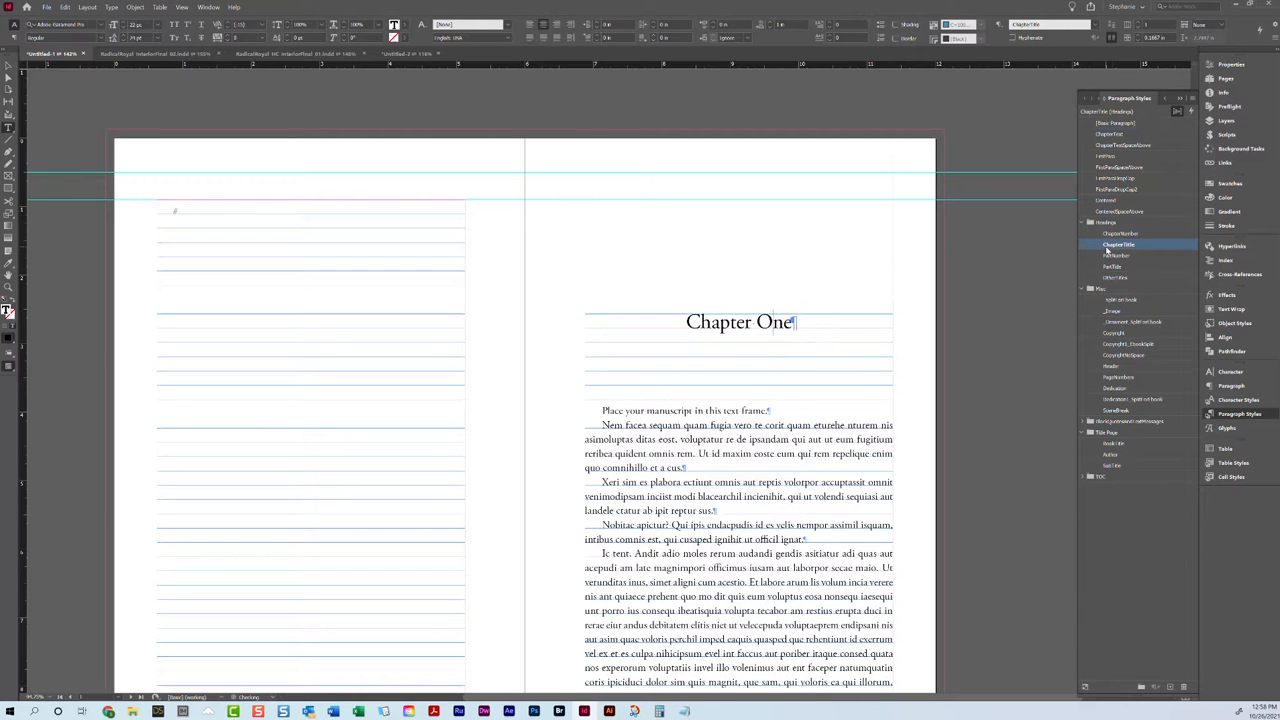
pyautogui.click(800, 413)
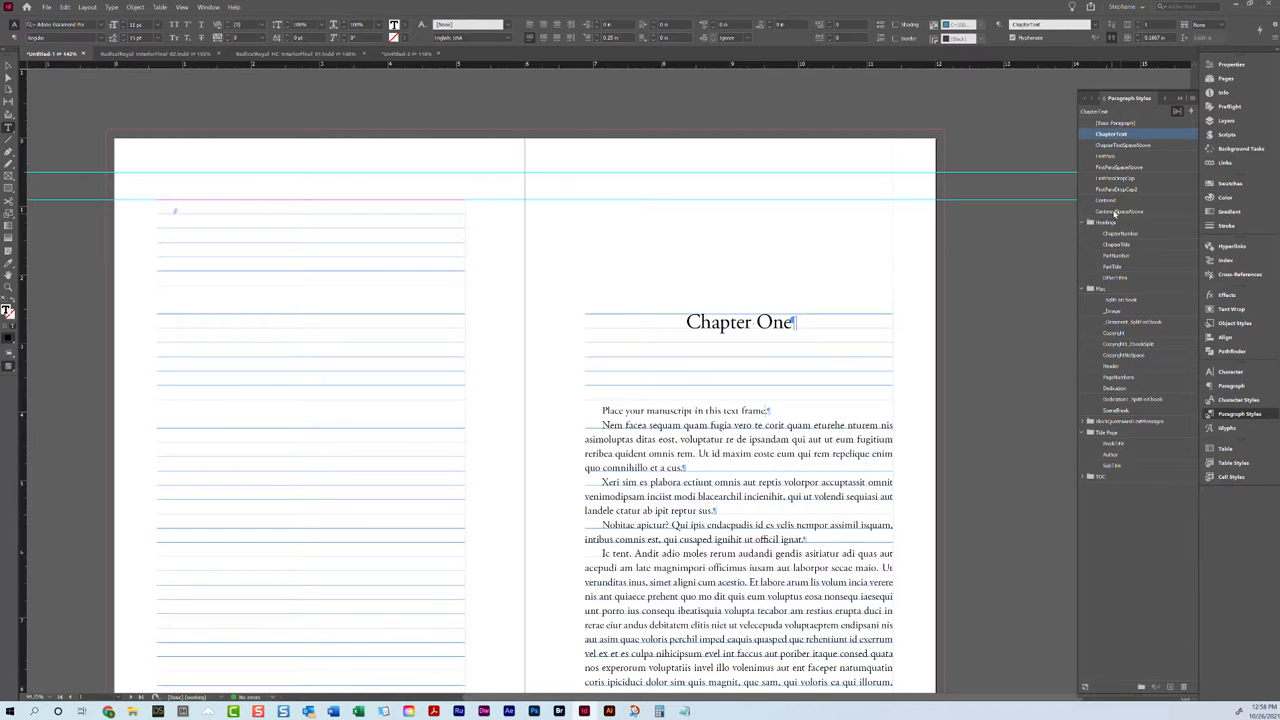
pyautogui.click(1120, 178)
pyautogui.click(709, 467)
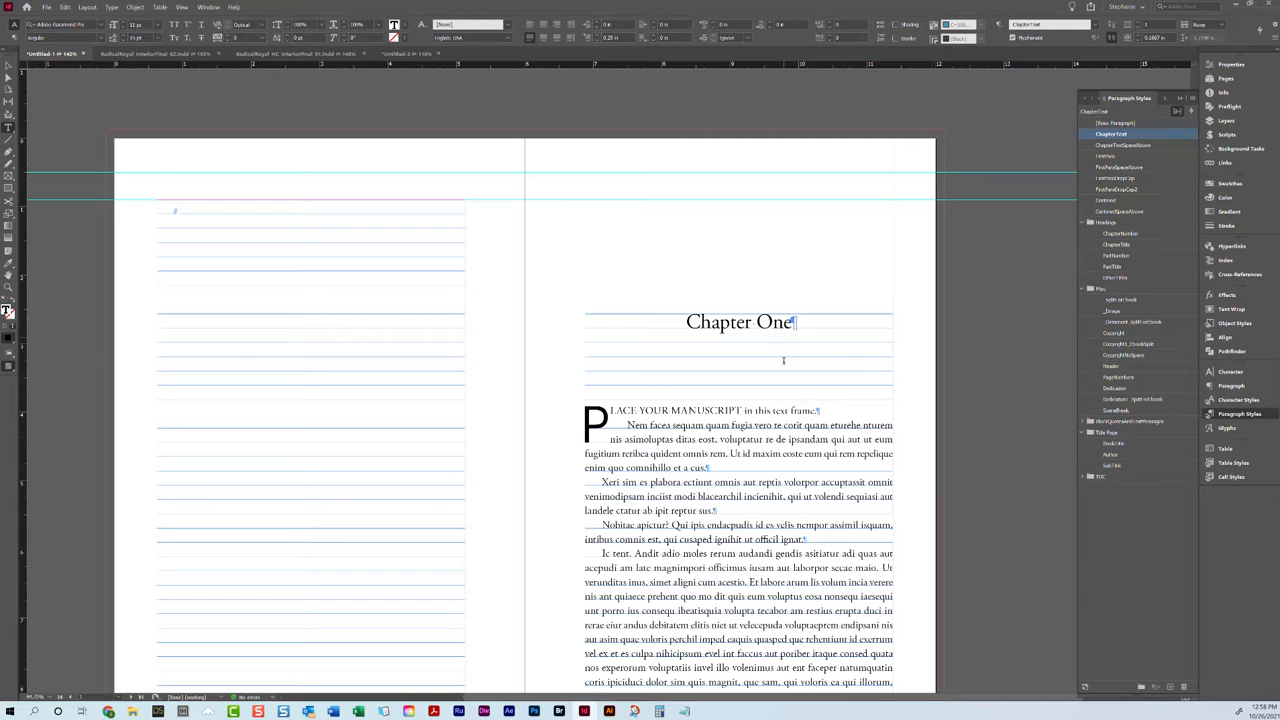
# - Review page 1's chapter opening and open the B-Chapter Title master with both of its pages in view
pyautogui.scroll(-3, 762, 328)
pyautogui.scroll(4, 762, 348)
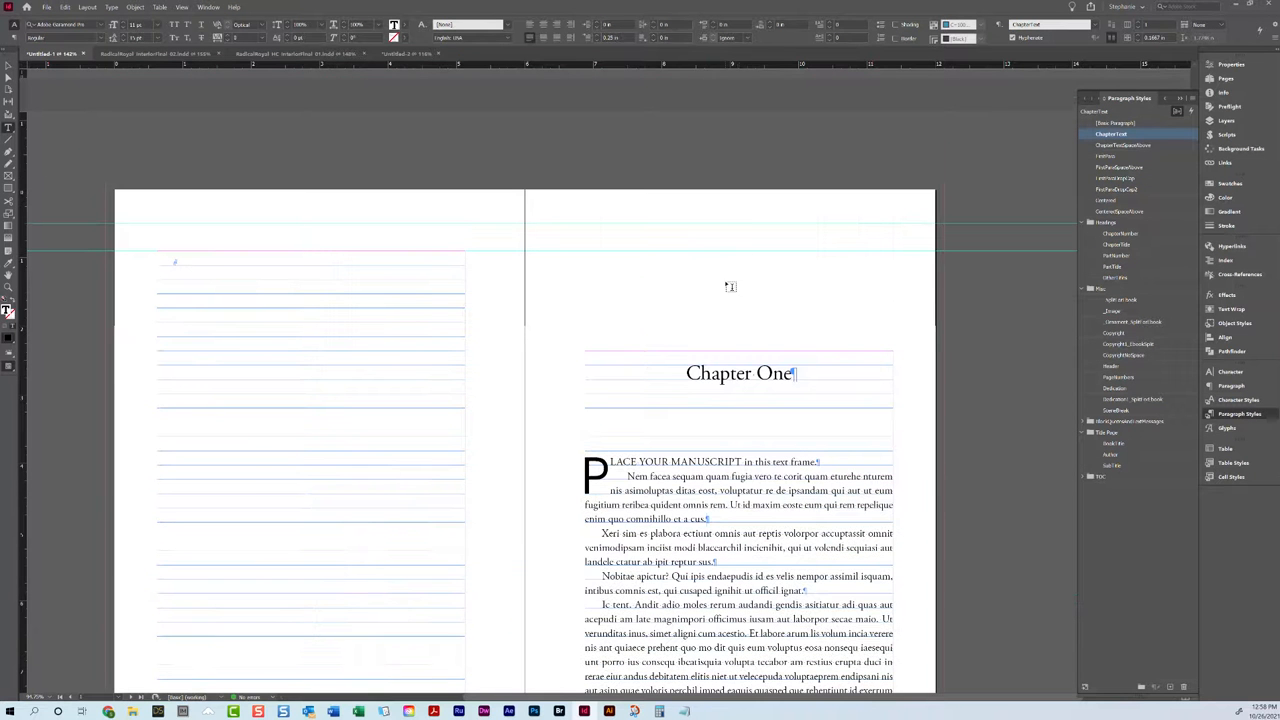
pyautogui.press('Escape')
pyautogui.click(1219, 80)
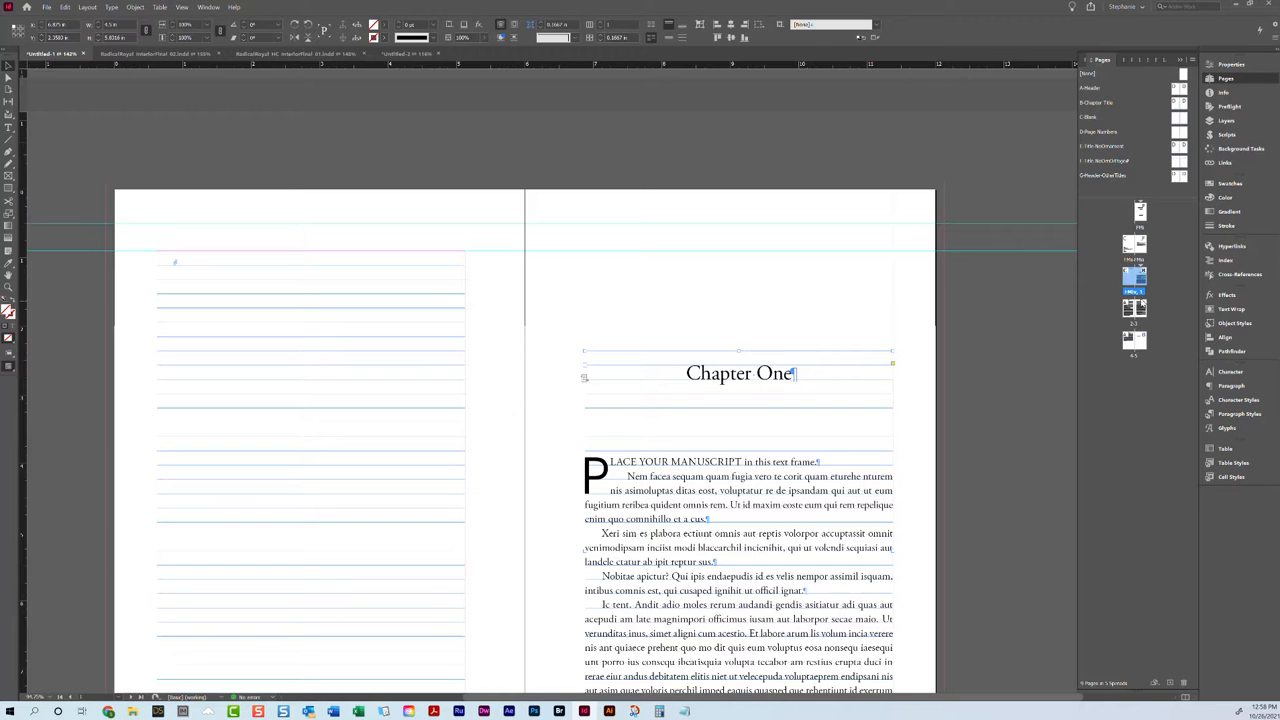
pyautogui.doubleClick(1121, 292)
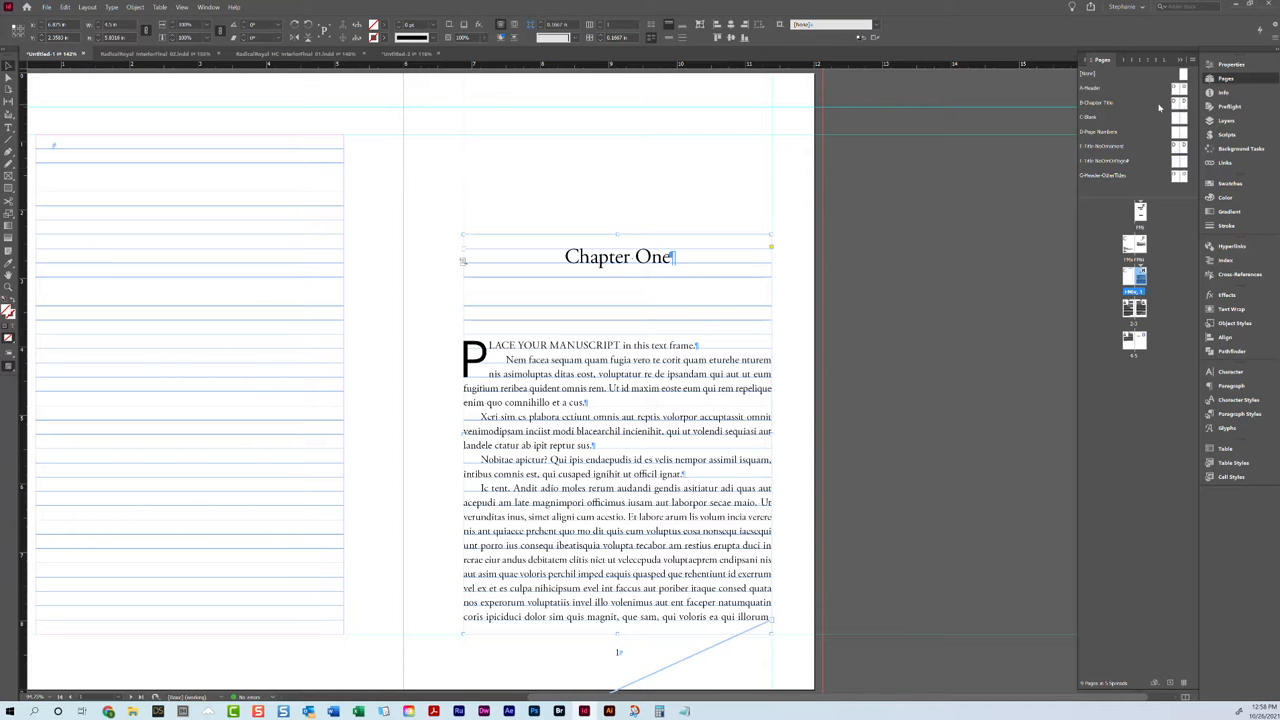
pyautogui.doubleClick(1189, 104)
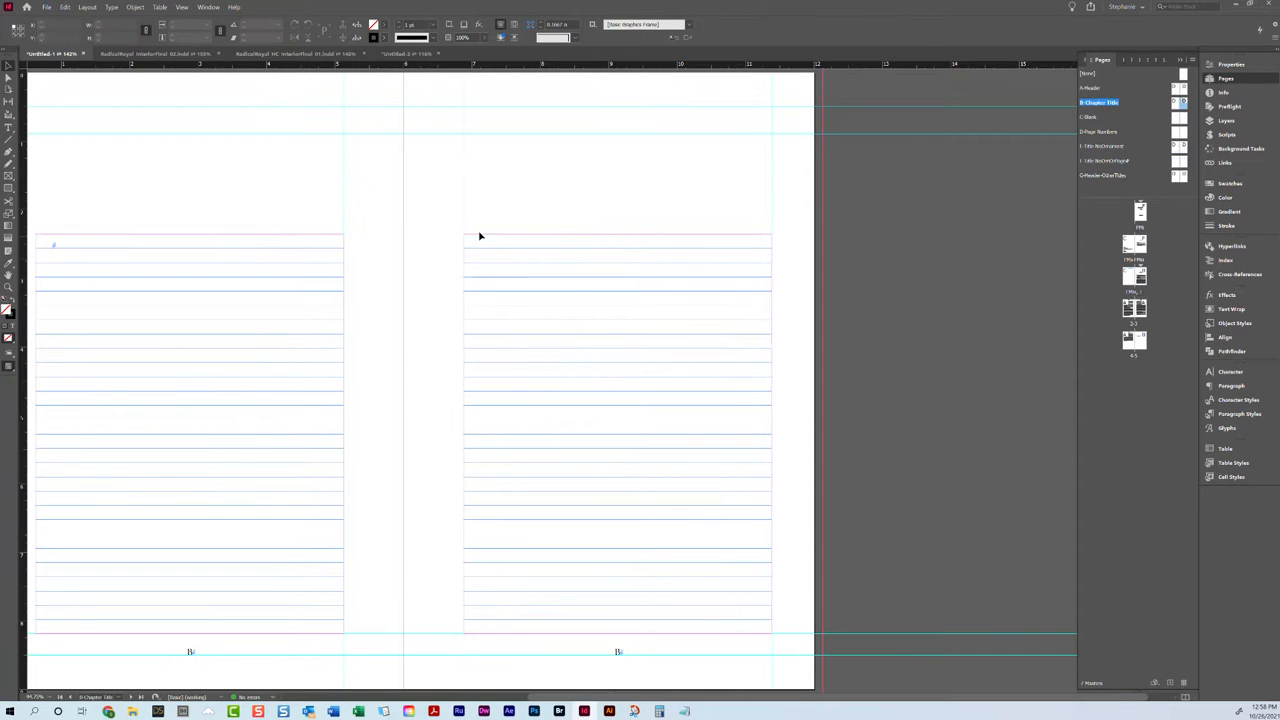
pyautogui.moveTo(687, 697); pyautogui.dragTo(642, 697)
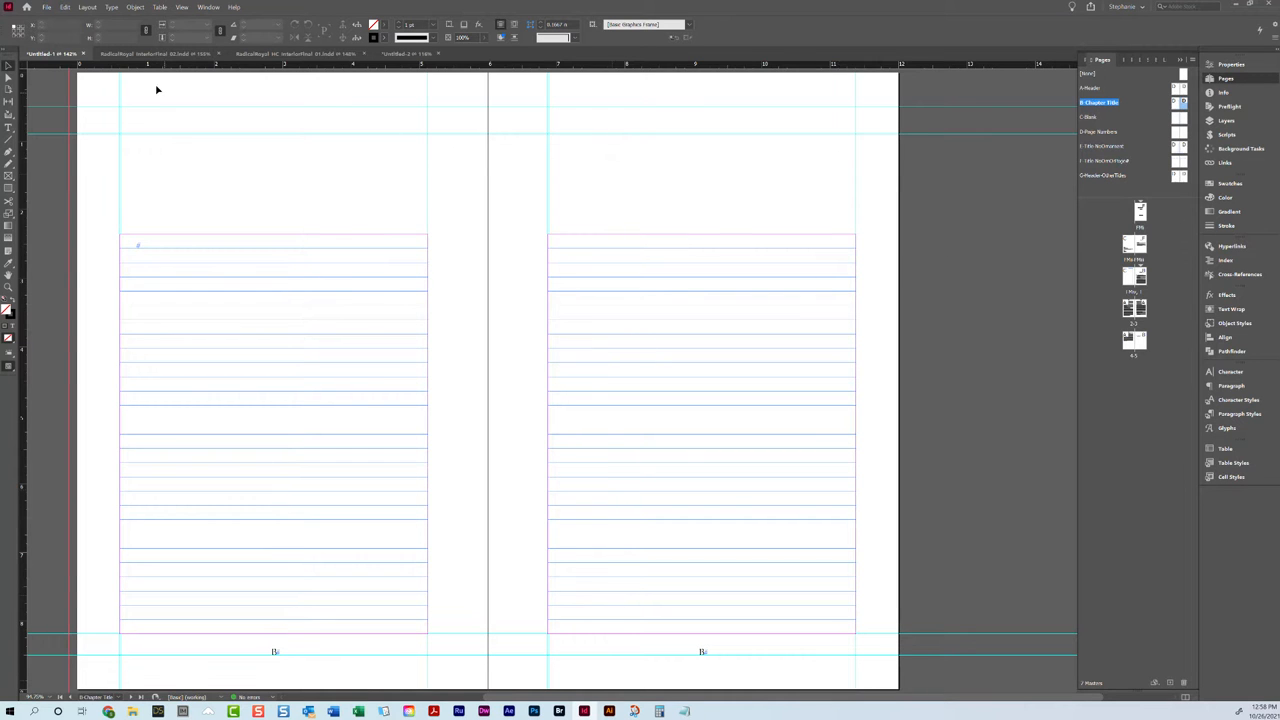
# - Draw a rectangle about 1 by 1.5 in above the B-Chapter Title master's right-page text frame, and delete it
pyautogui.click(8, 188)
pyautogui.moveTo(564, 134); pyautogui.dragTo(631, 234)
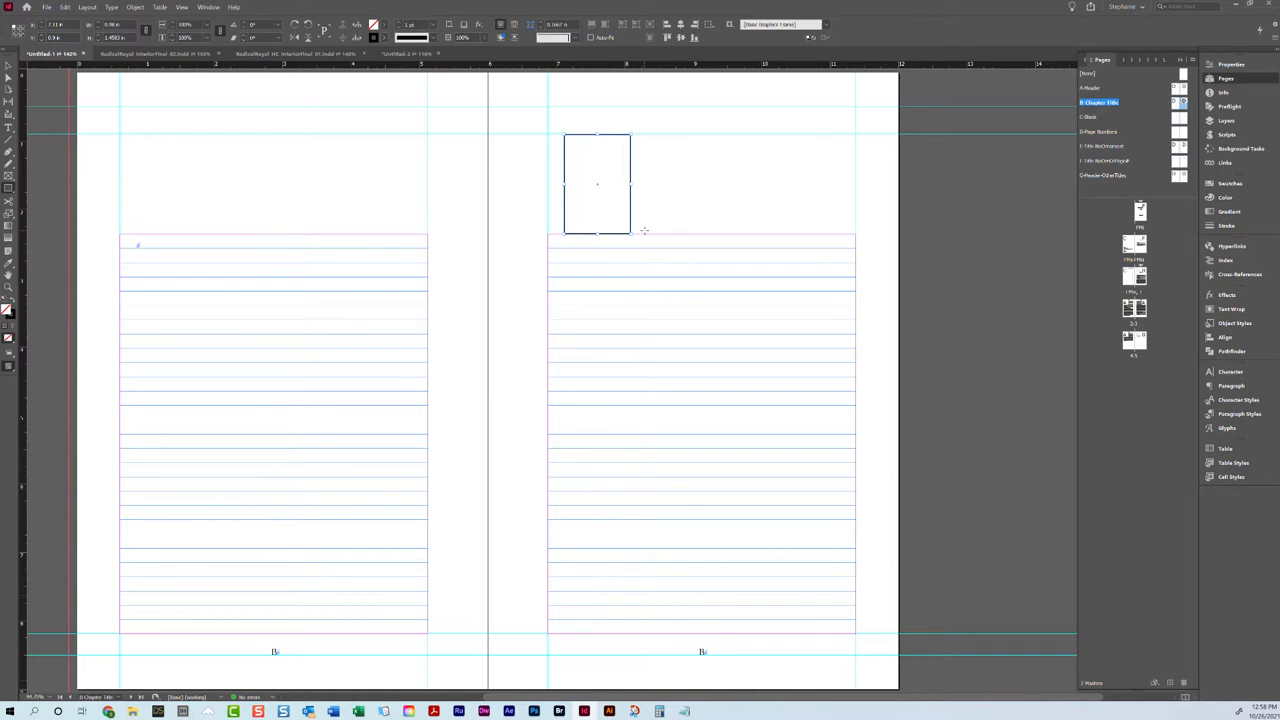
pyautogui.click(9, 67)
pyautogui.press('Delete')
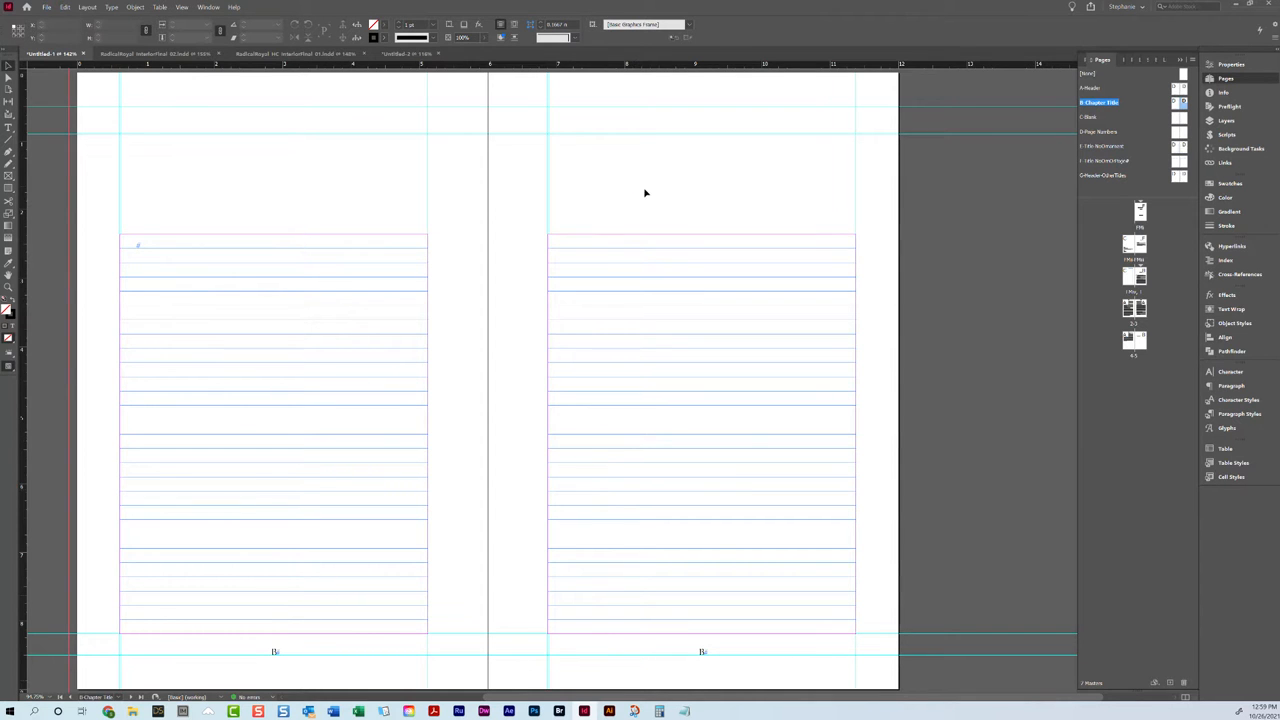
# - Examine the empty header area and the right-page text frame on the B-Chapter Title master
pyautogui.moveTo(572, 112)
pyautogui.mouseDown()
pyautogui.moveTo(624, 165)
pyautogui.moveTo(714, 161)
pyautogui.mouseUp()
pyautogui.moveTo(548, 107); pyautogui.dragTo(859, 137)
pyautogui.moveTo(549, 109); pyautogui.dragTo(762, 135)
pyautogui.scroll(-1, 760, 142)
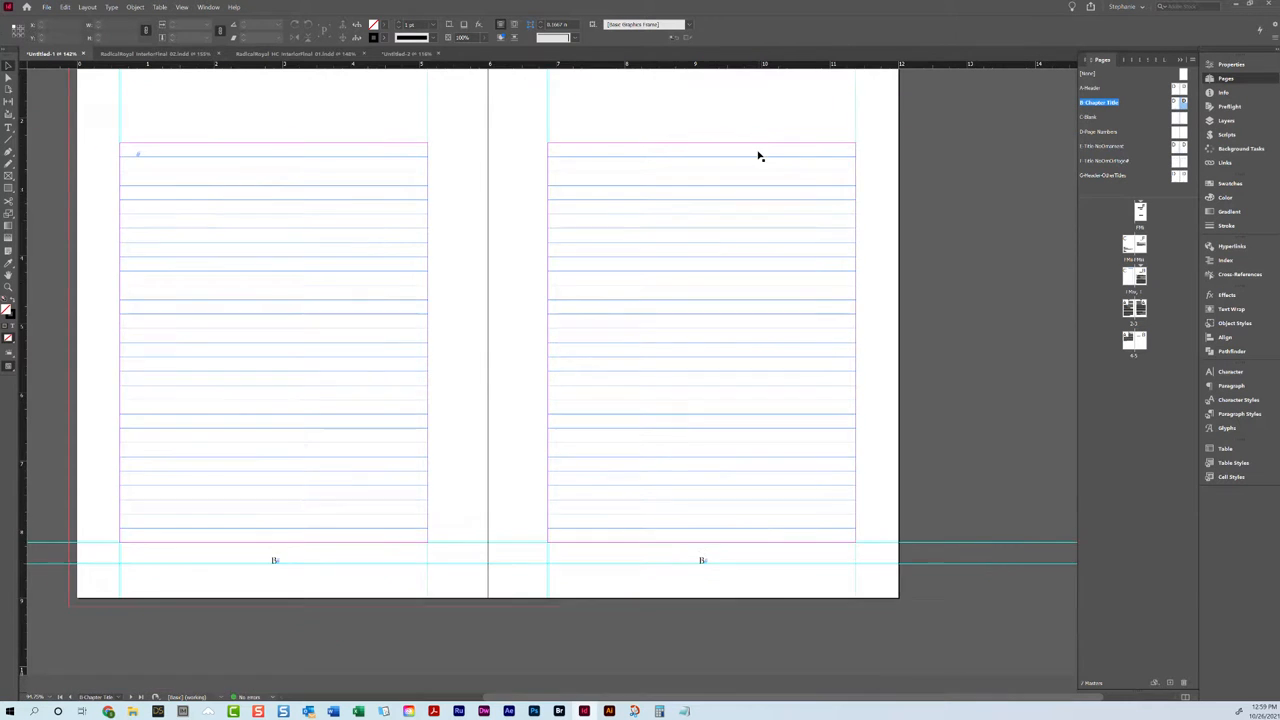
pyautogui.scroll(2, 757, 150)
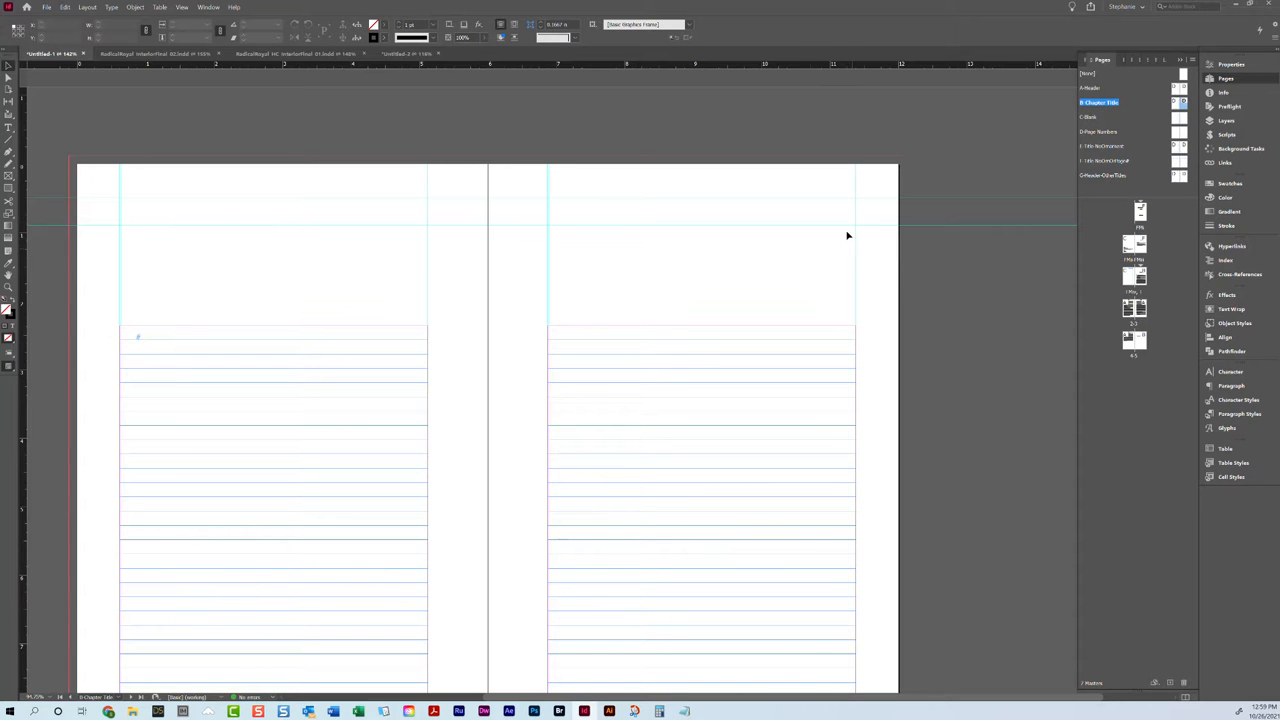
pyautogui.scroll(-10, 847, 235)
pyautogui.scroll(-2, 681, 278)
pyautogui.click(751, 286)
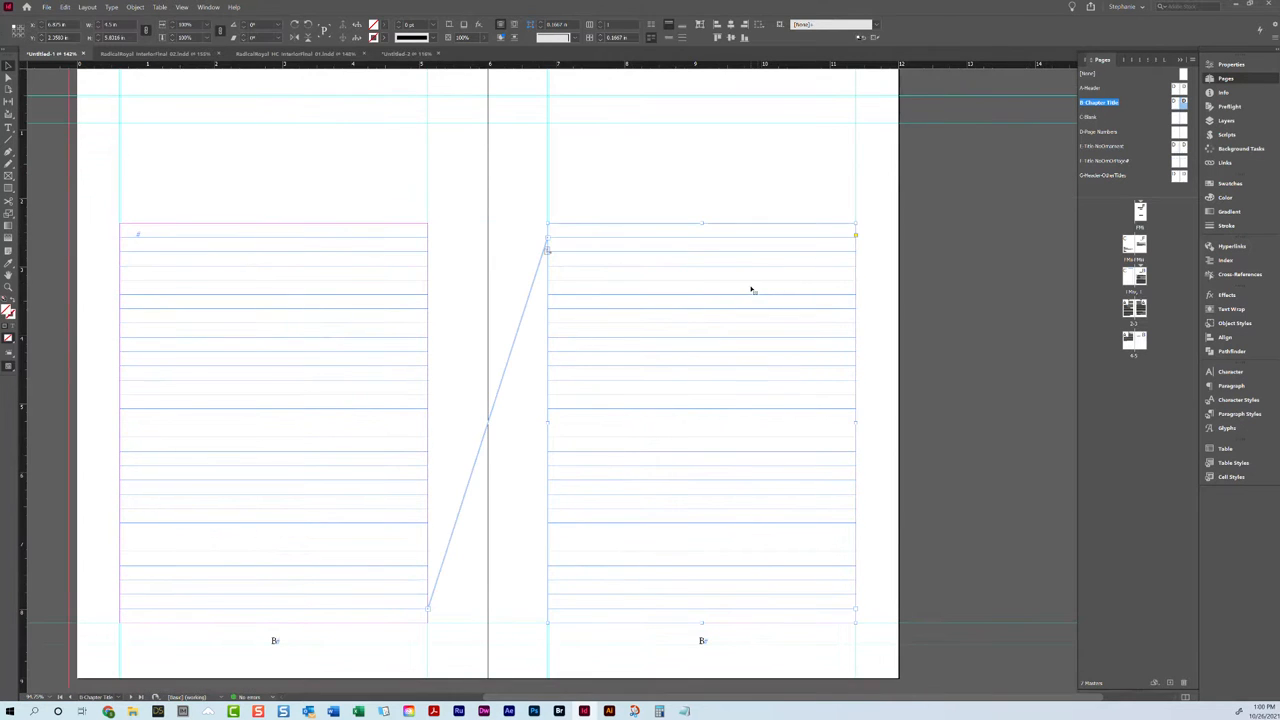
pyautogui.click(769, 194)
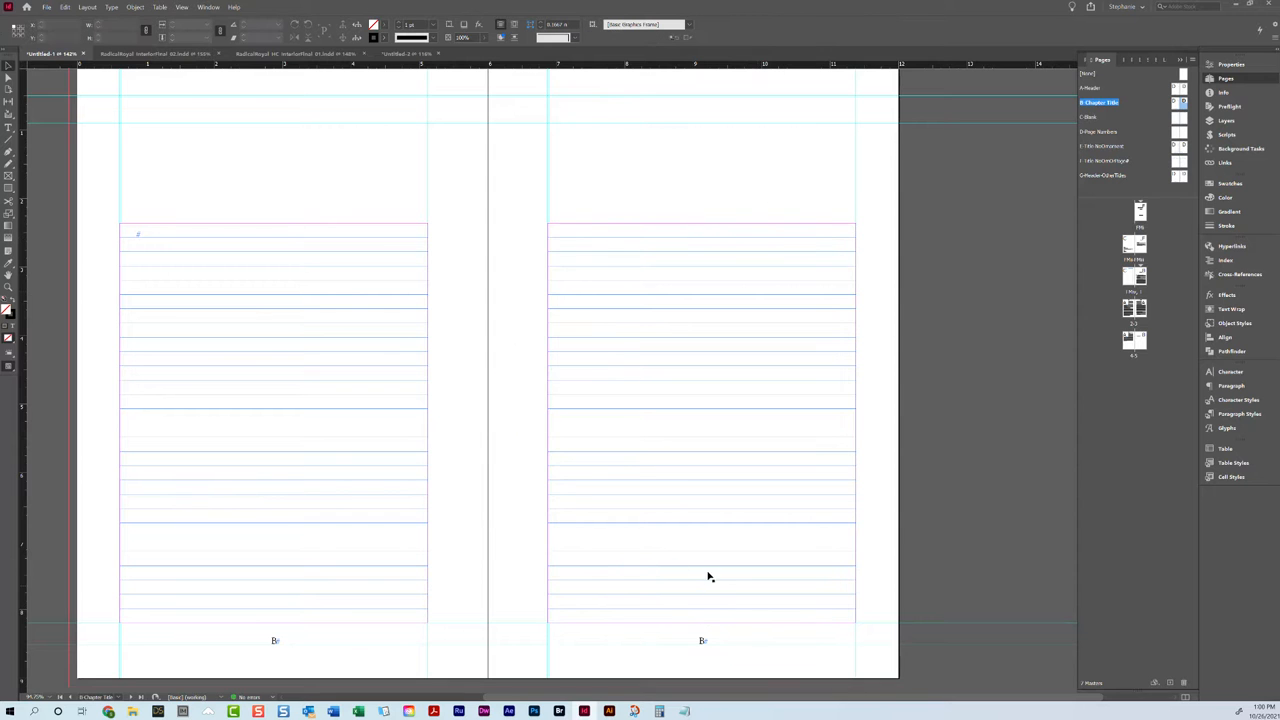
# - Inspect the page number marker and the text frames on both pages of the B-Chapter Title master
pyautogui.moveTo(680, 635); pyautogui.dragTo(741, 656)
pyautogui.moveTo(671, 624); pyautogui.dragTo(735, 663)
pyautogui.hotkey('ctrl', 'z')
pyautogui.click(665, 478)
pyautogui.click(325, 392)
pyautogui.click(690, 343)
pyautogui.click(300, 396)
# - Compare pages 1 to 3 of the manuscript with the B-Chapter Title master spread
pyautogui.doubleClick(1140, 276)
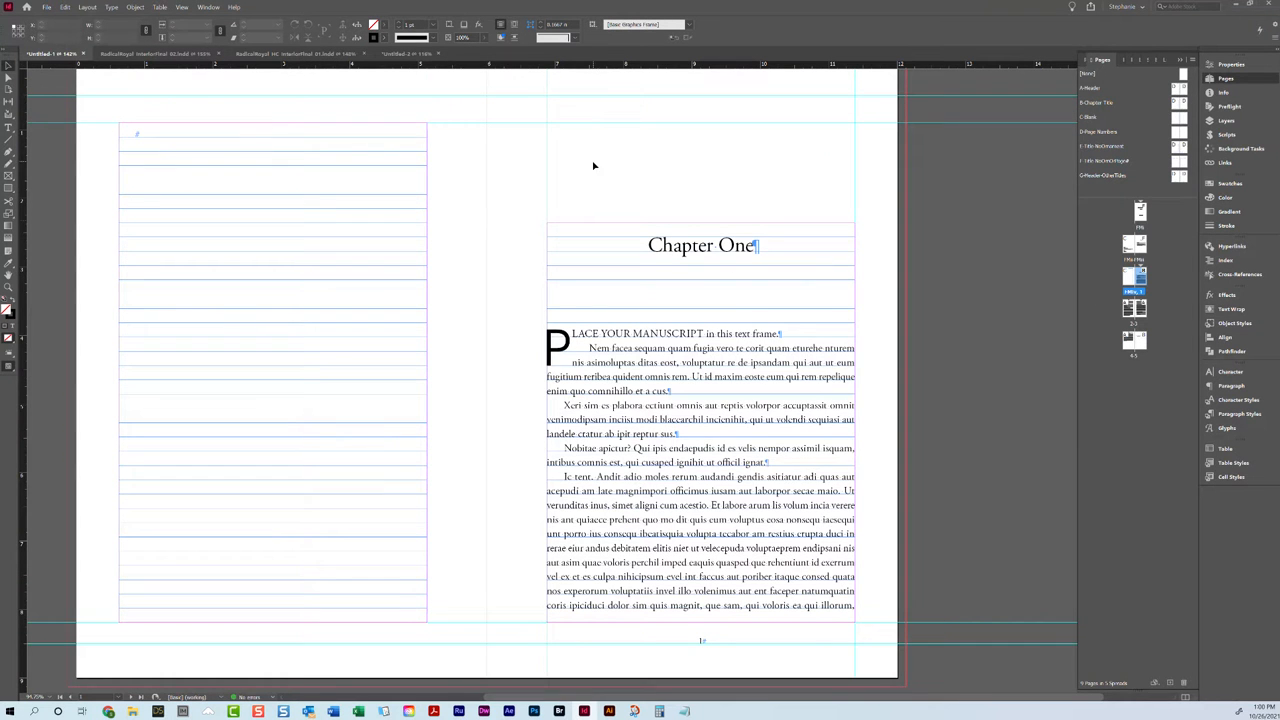
pyautogui.scroll(-10, 748, 333)
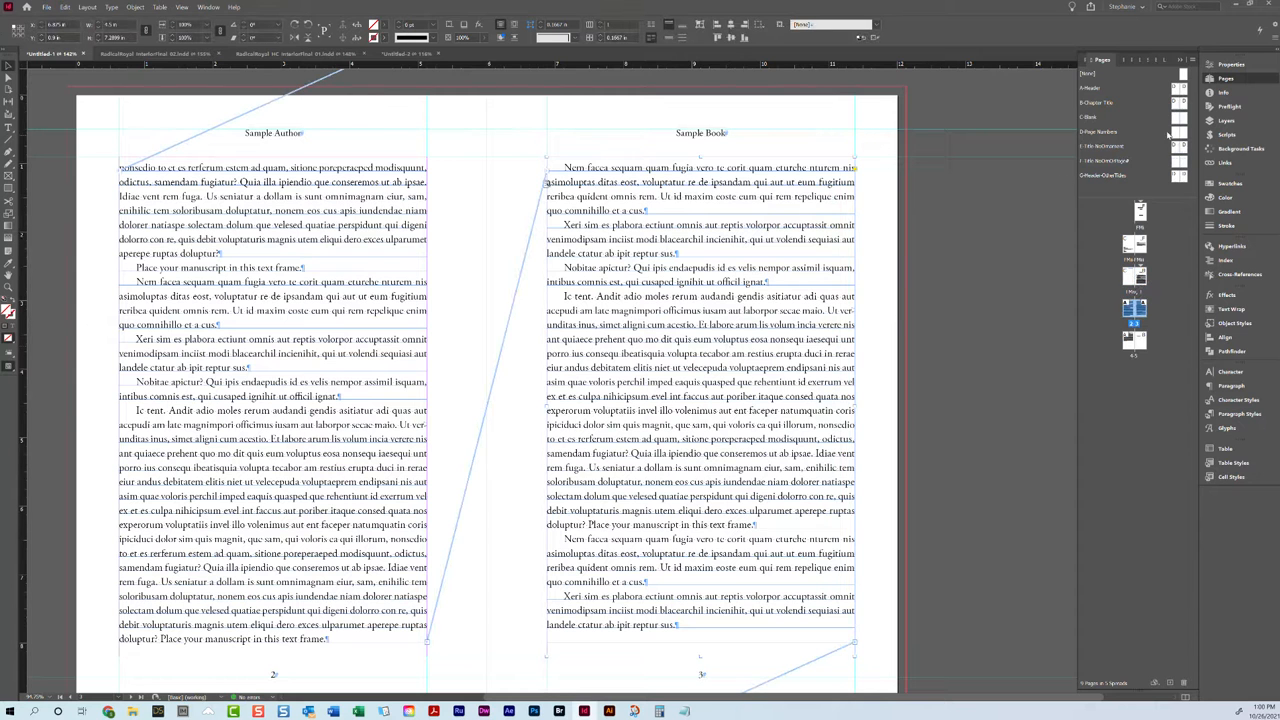
pyautogui.doubleClick(1176, 103)
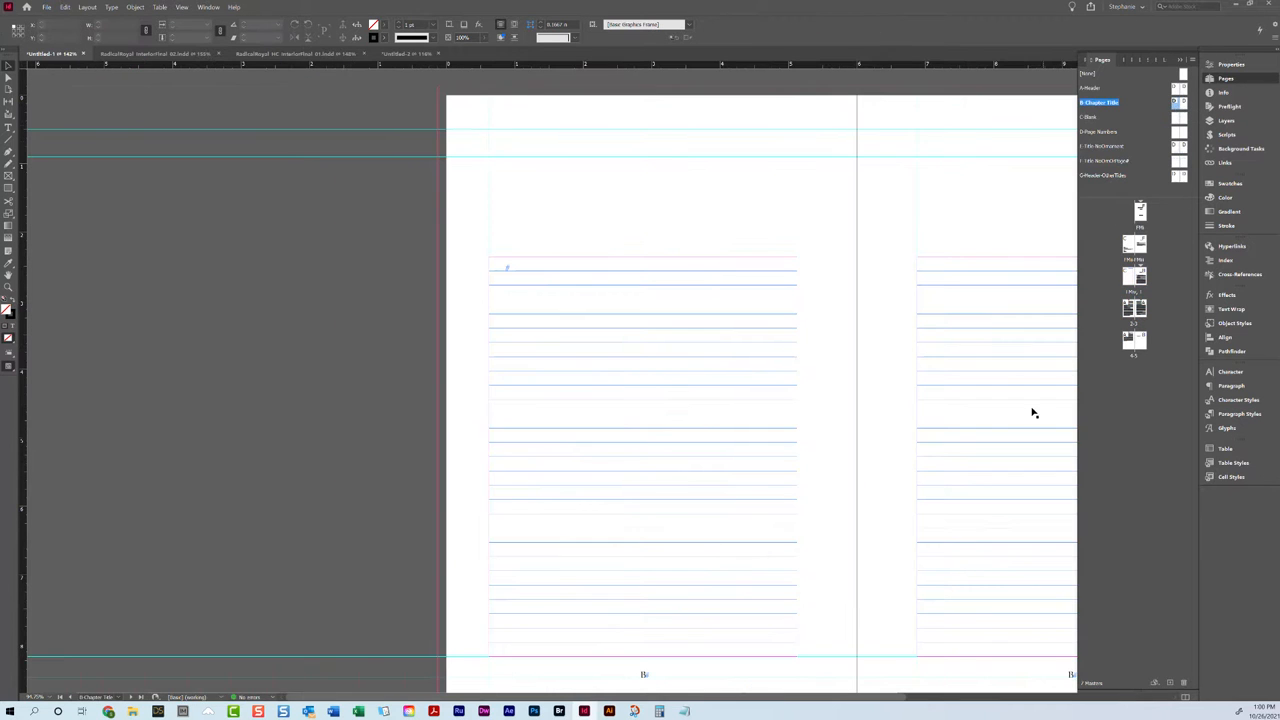
pyautogui.moveTo(884, 698); pyautogui.dragTo(993, 697)
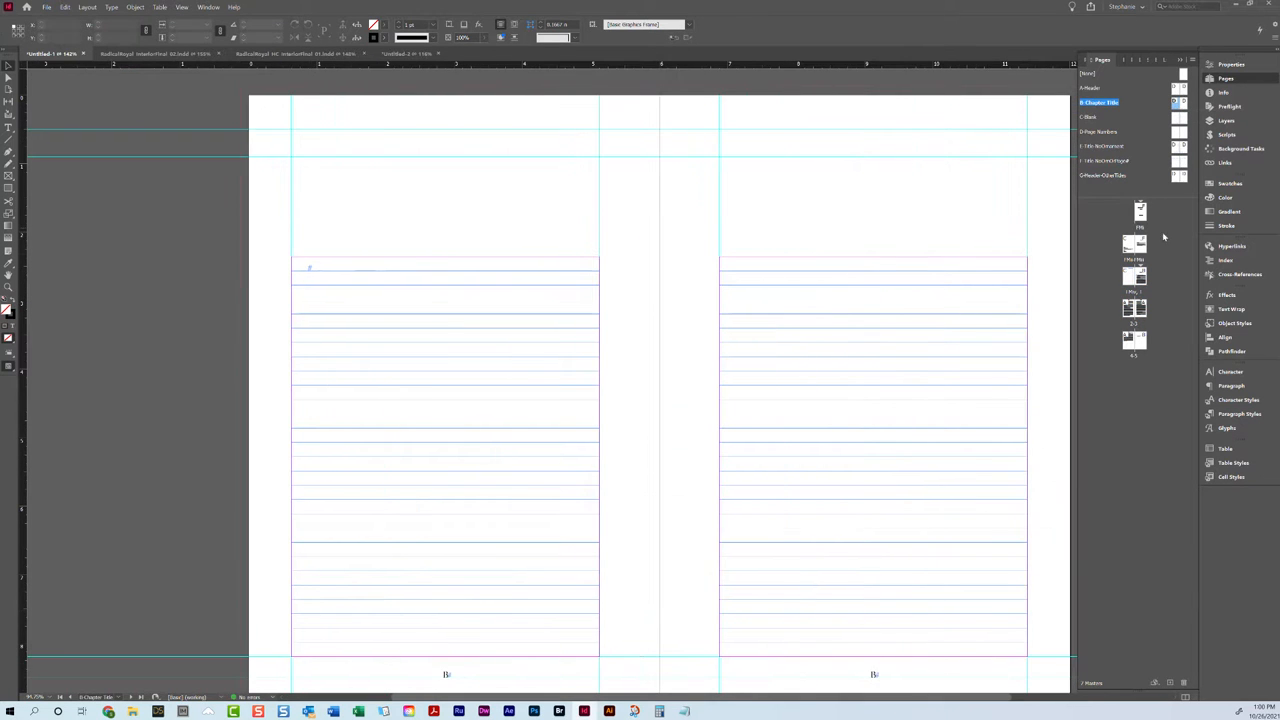
# - View the C-Blank master and inspect the blank page facing Chapter One that uses it
pyautogui.doubleClick(1184, 118)
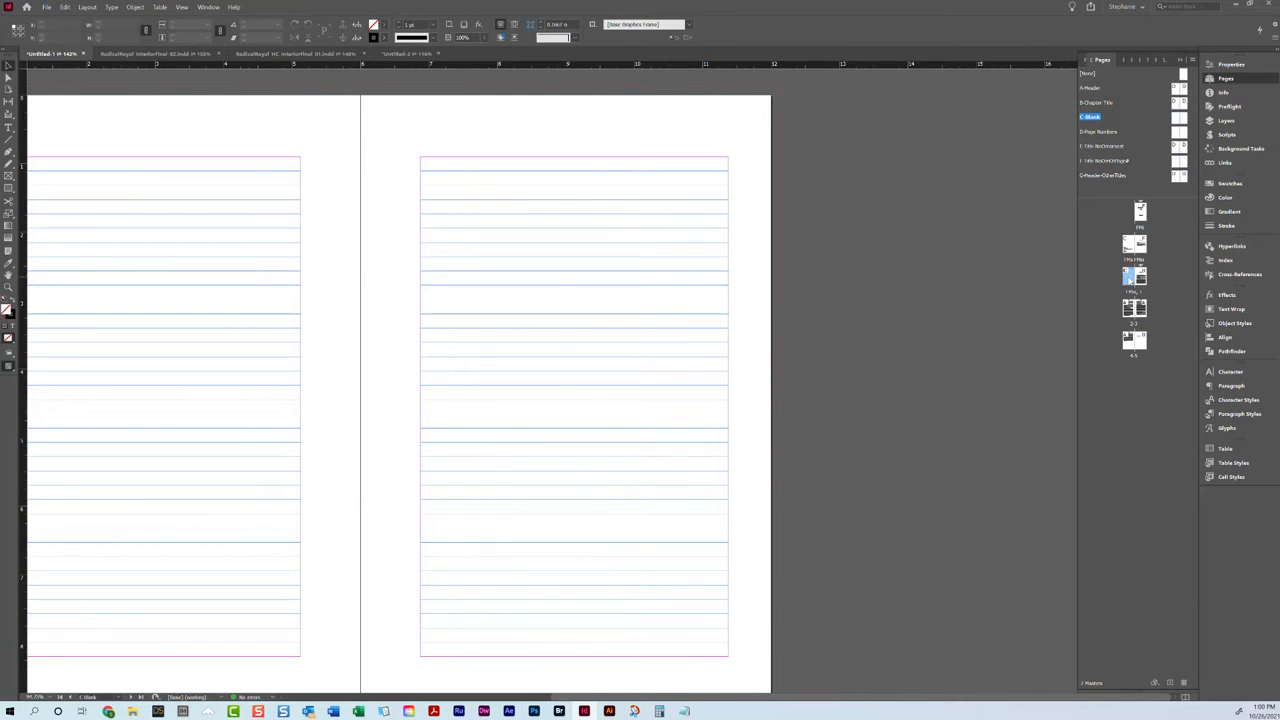
pyautogui.doubleClick(1132, 277)
pyautogui.click(516, 262)
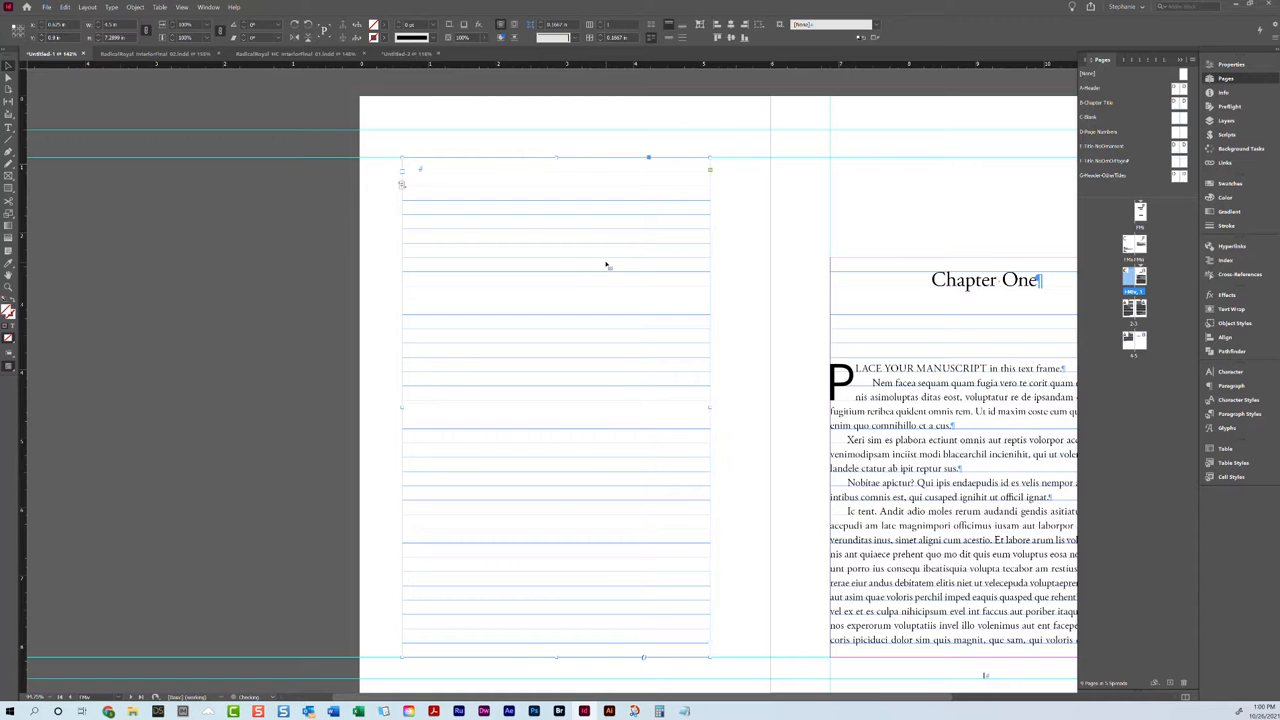
pyautogui.scroll(-3, 606, 265)
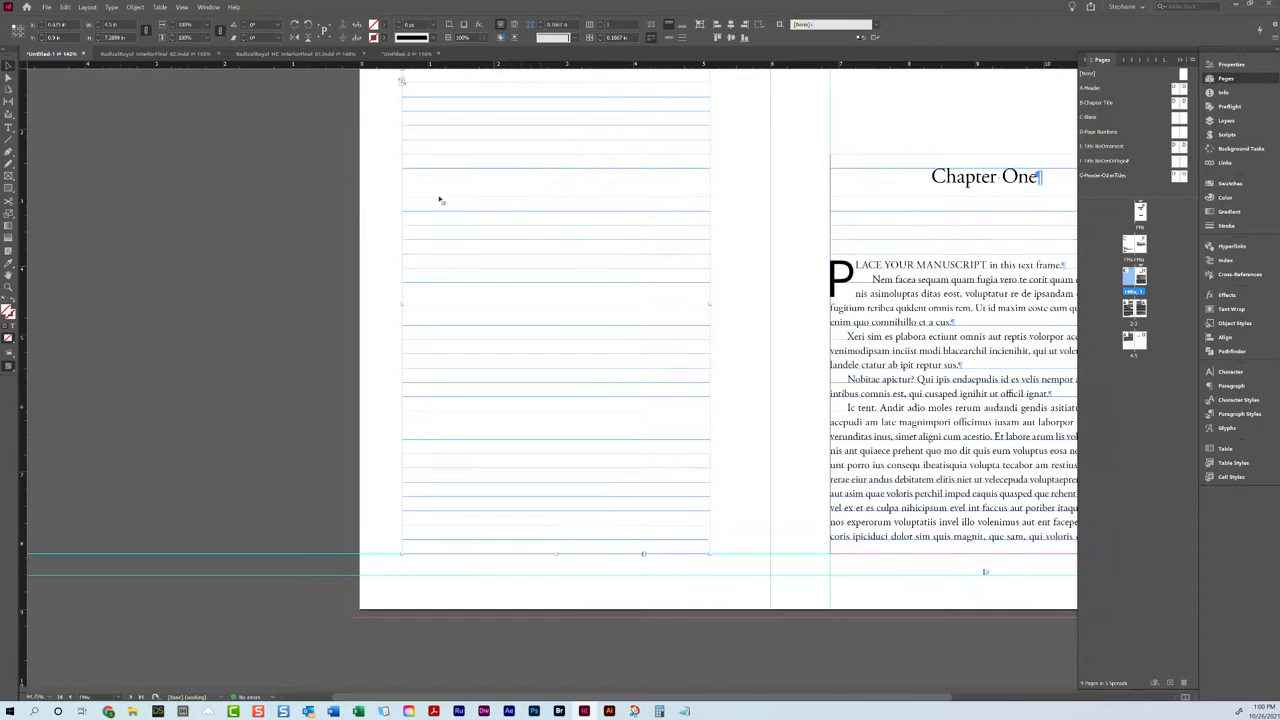
pyautogui.scroll(3, 440, 197)
pyautogui.click(374, 189)
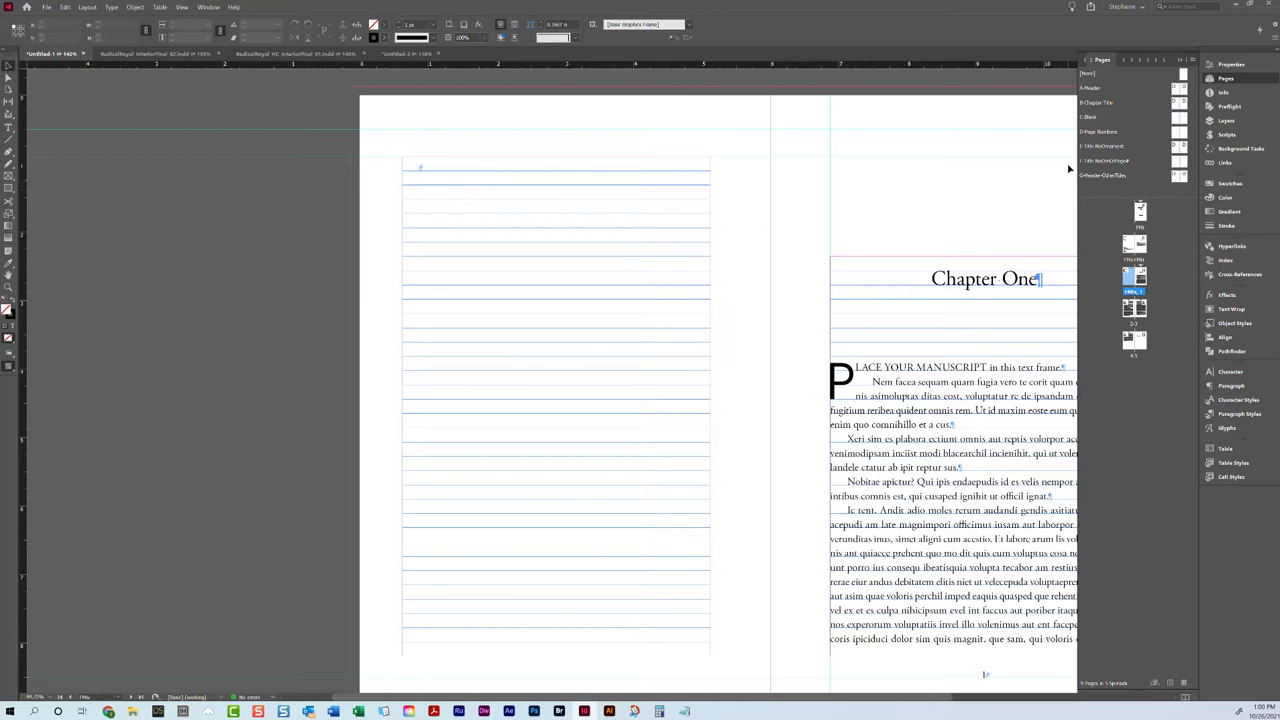
# - Inspect the threaded text frames on both pages of the C-Blank master
pyautogui.doubleClick(1176, 118)
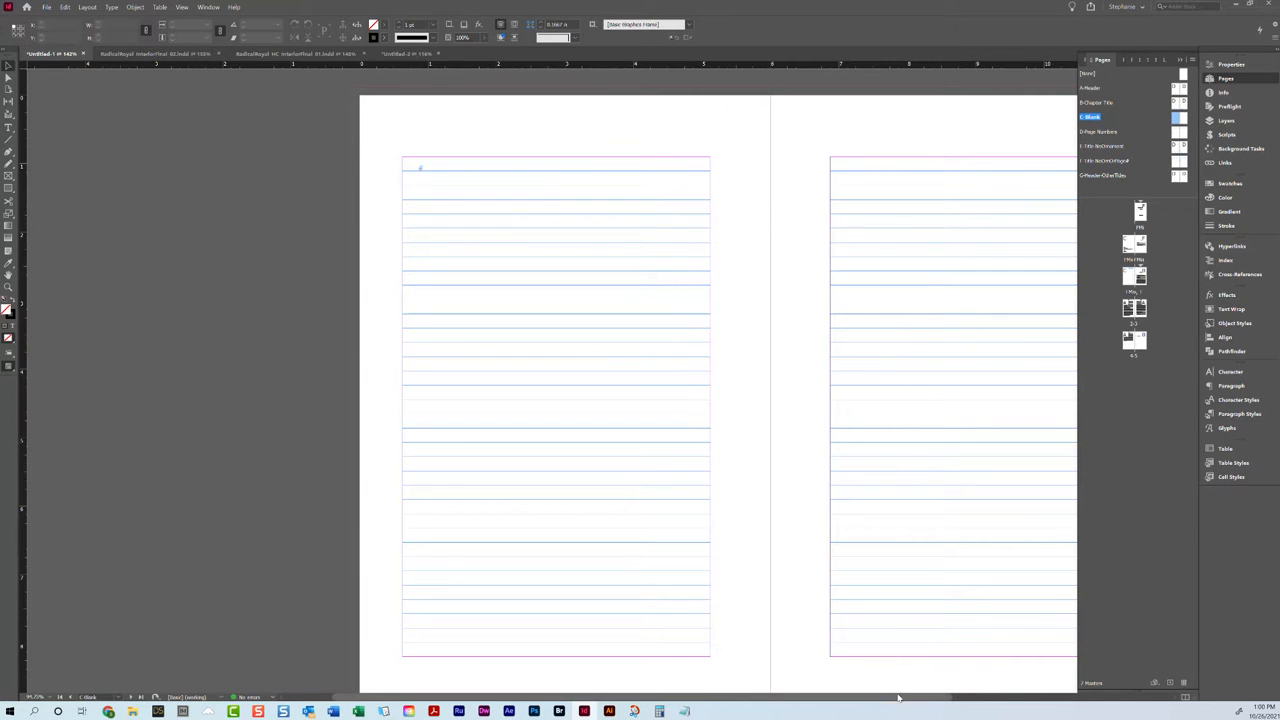
pyautogui.hscroll(3, 880, 630)
pyautogui.click(845, 423)
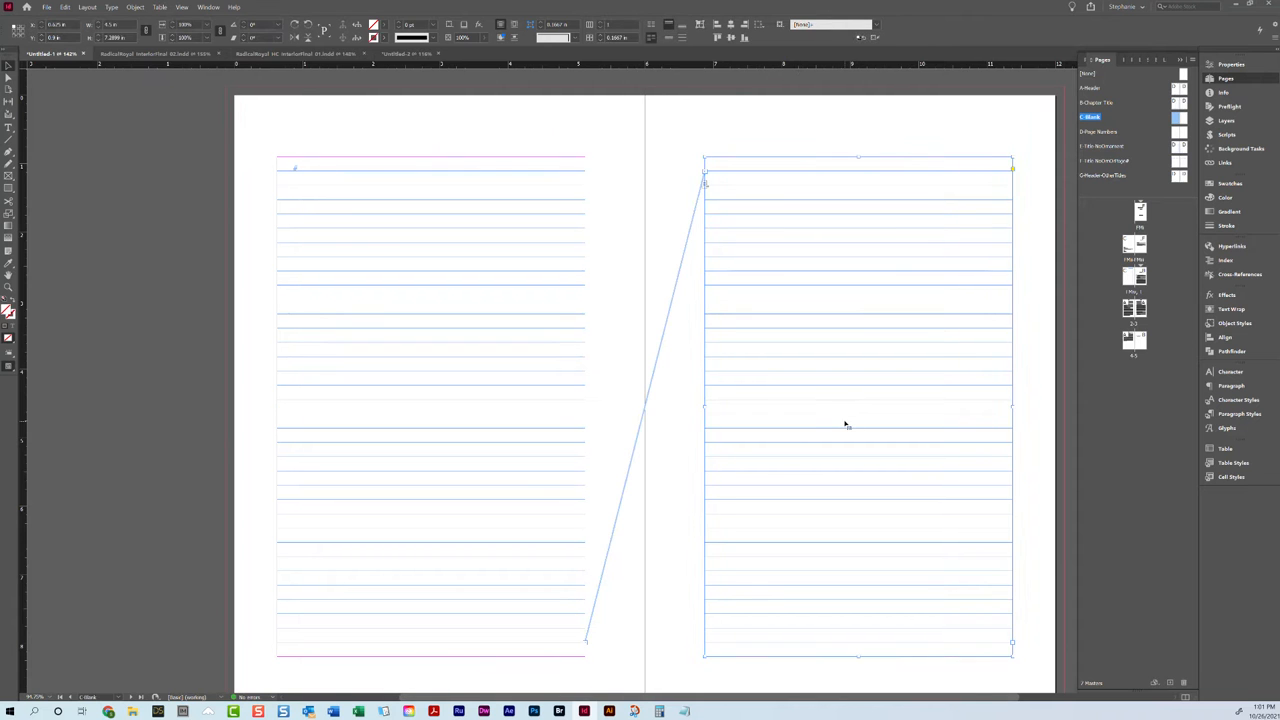
pyautogui.click(491, 375)
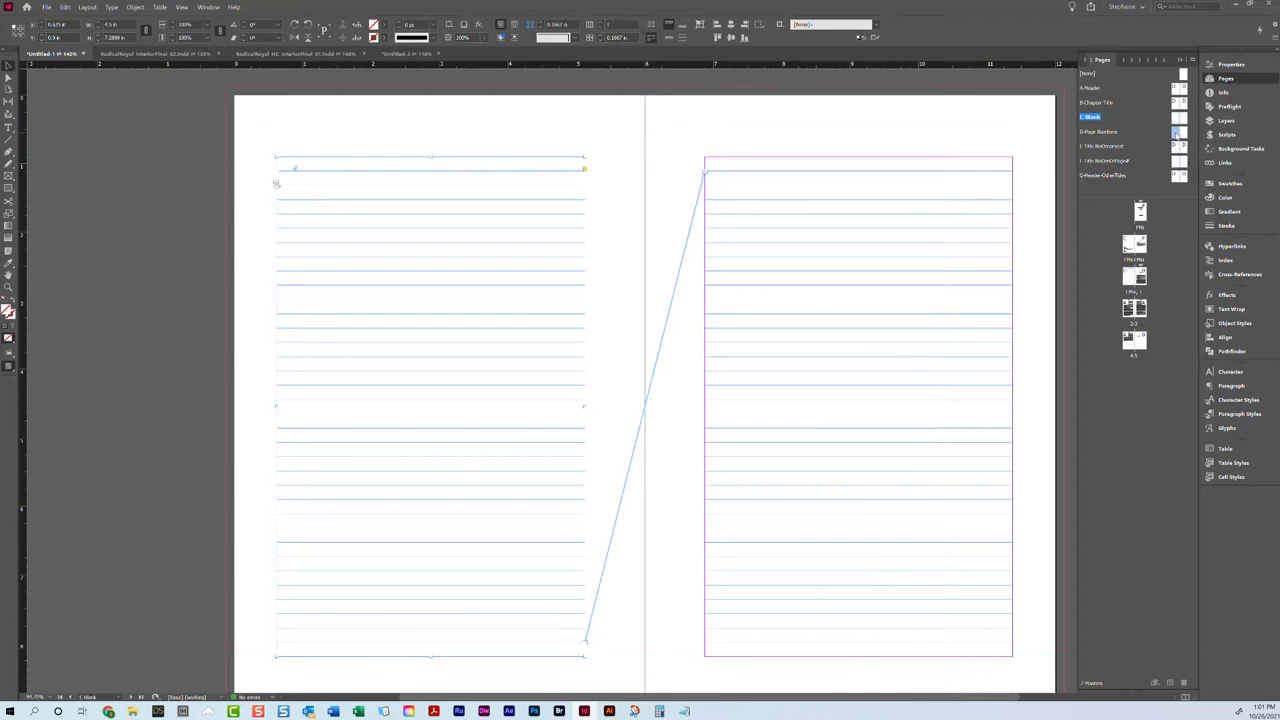
# - Examine the D-Page Numbers master's guides and page number frames on both pages
pyautogui.doubleClick(1177, 134)
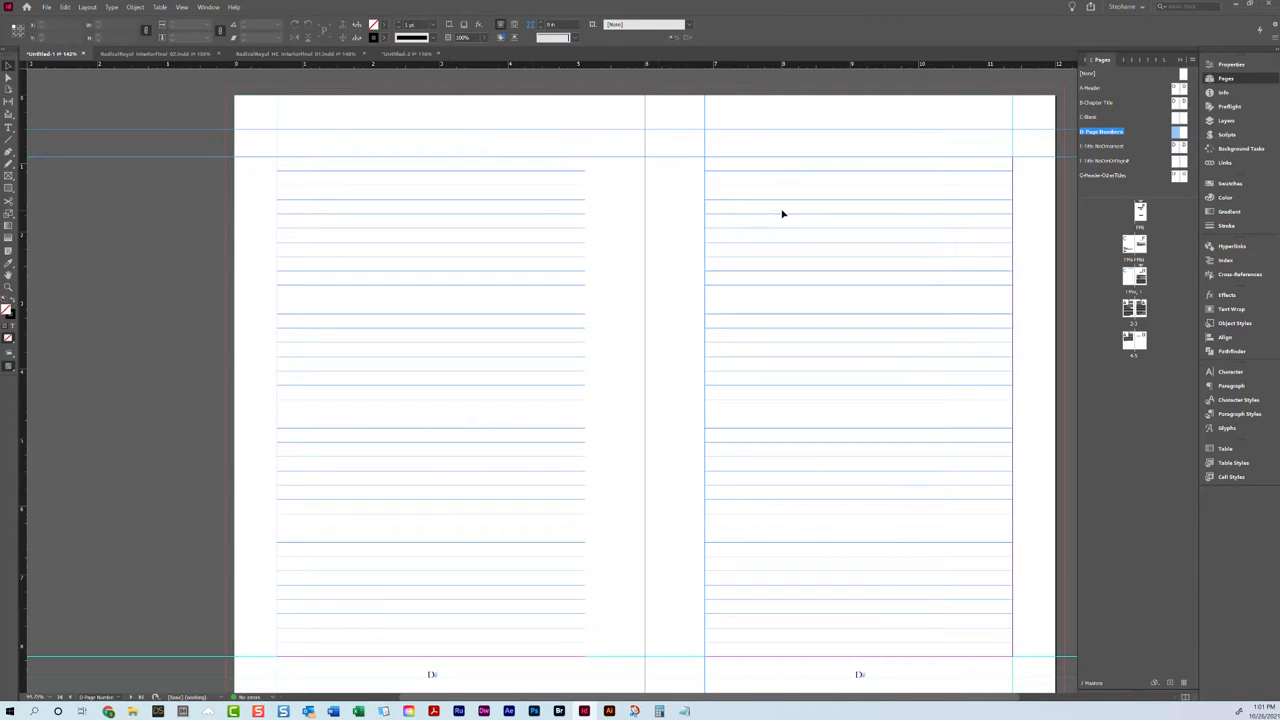
pyautogui.click(706, 190)
pyautogui.click(702, 200)
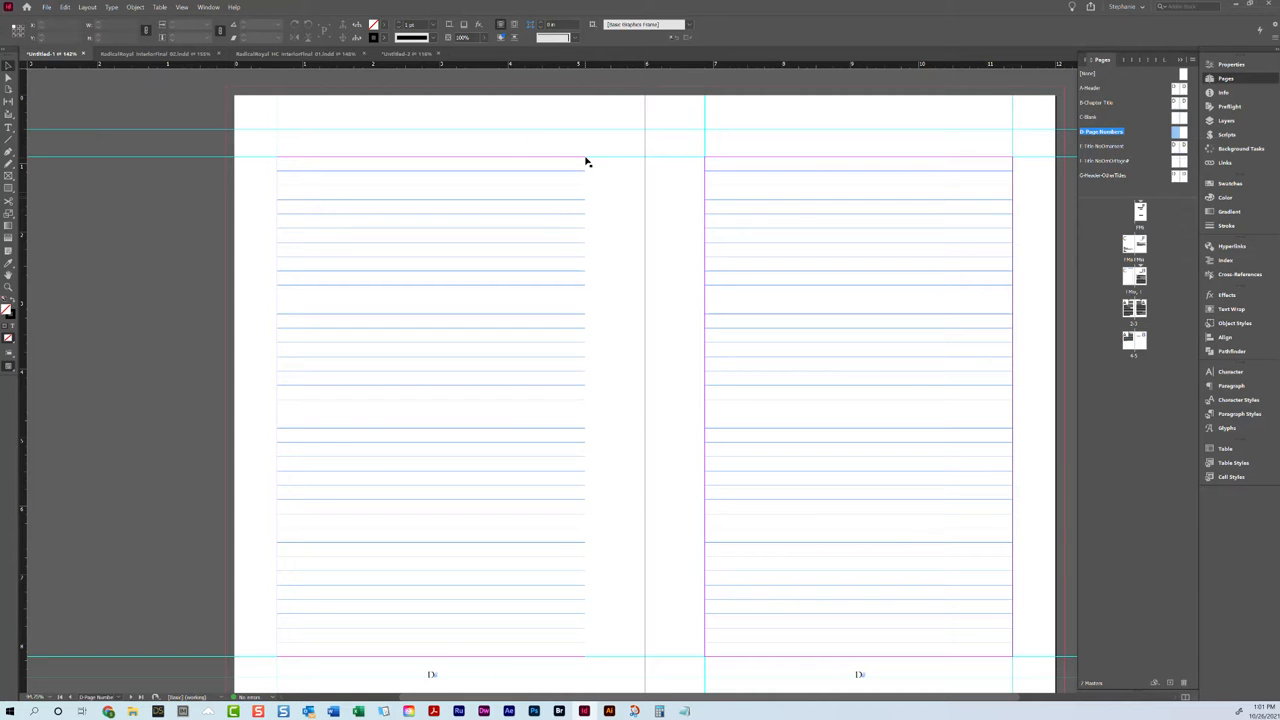
pyautogui.click(493, 664)
pyautogui.click(777, 666)
pyautogui.click(583, 670)
pyautogui.click(846, 679)
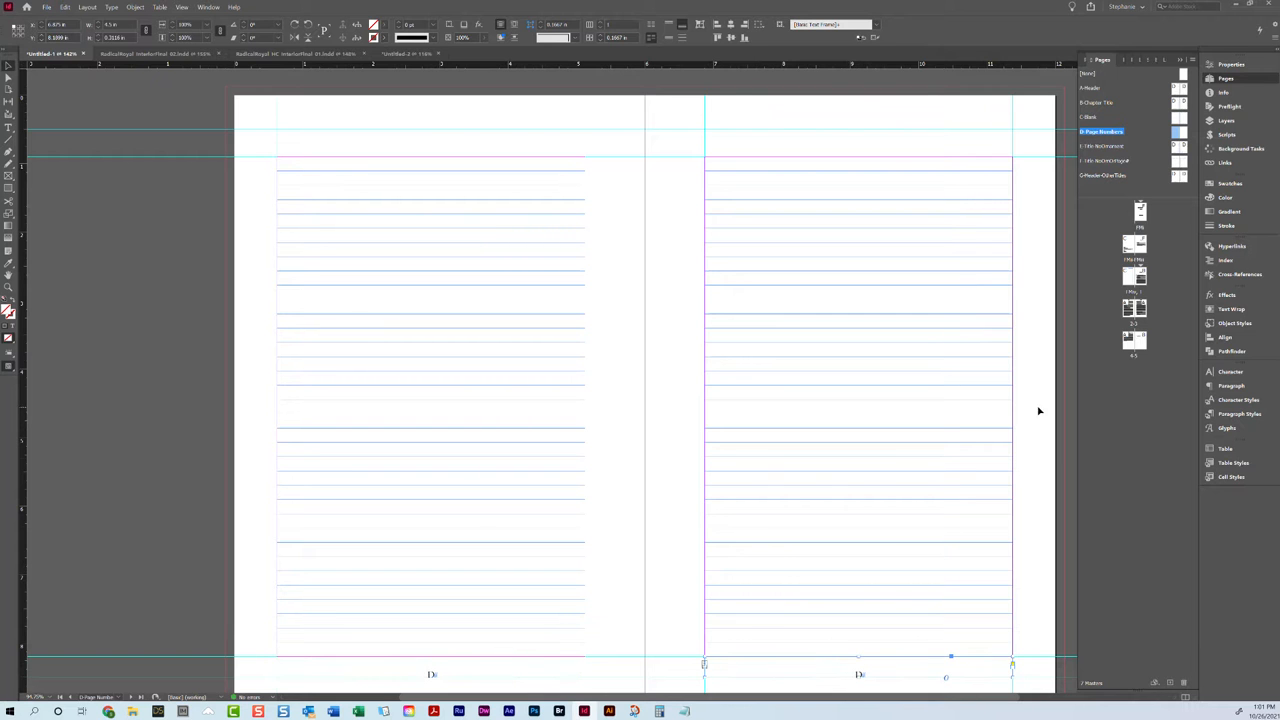
# - Compare the A-Header and B-Chapter Title masters with the D-Page Numbers master and its page number frames
pyautogui.doubleClick(1178, 89)
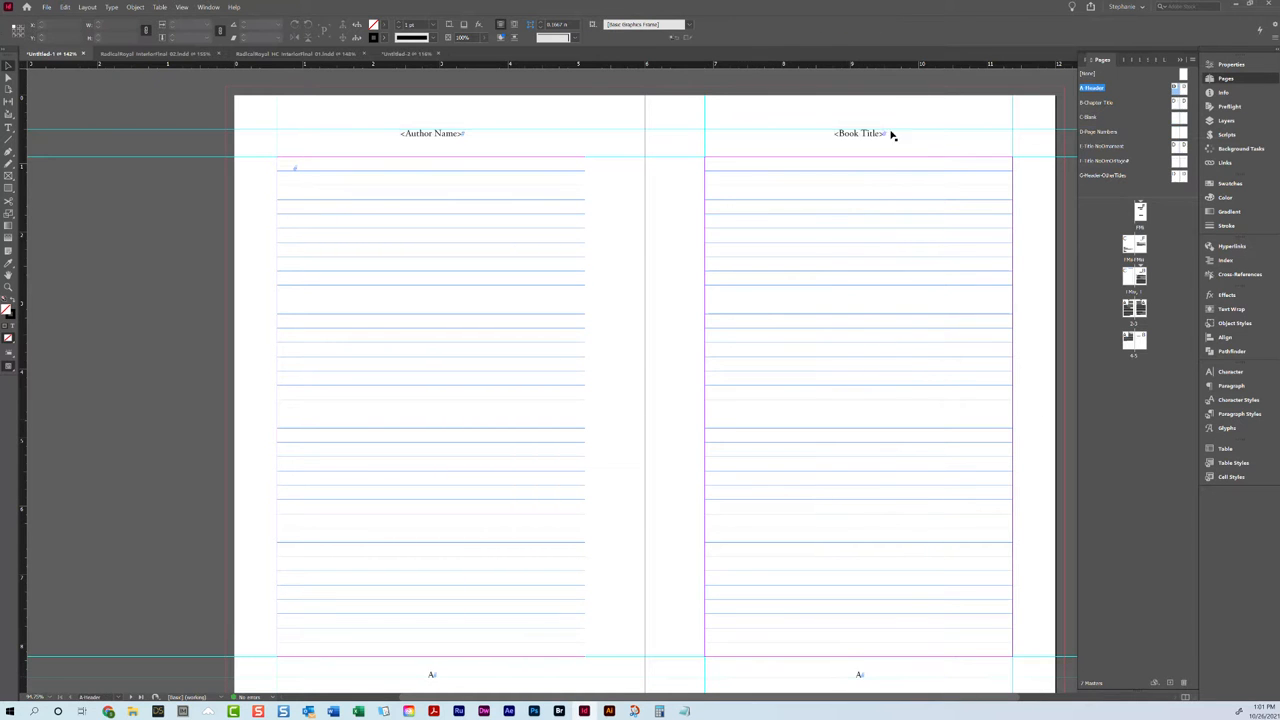
pyautogui.doubleClick(1178, 103)
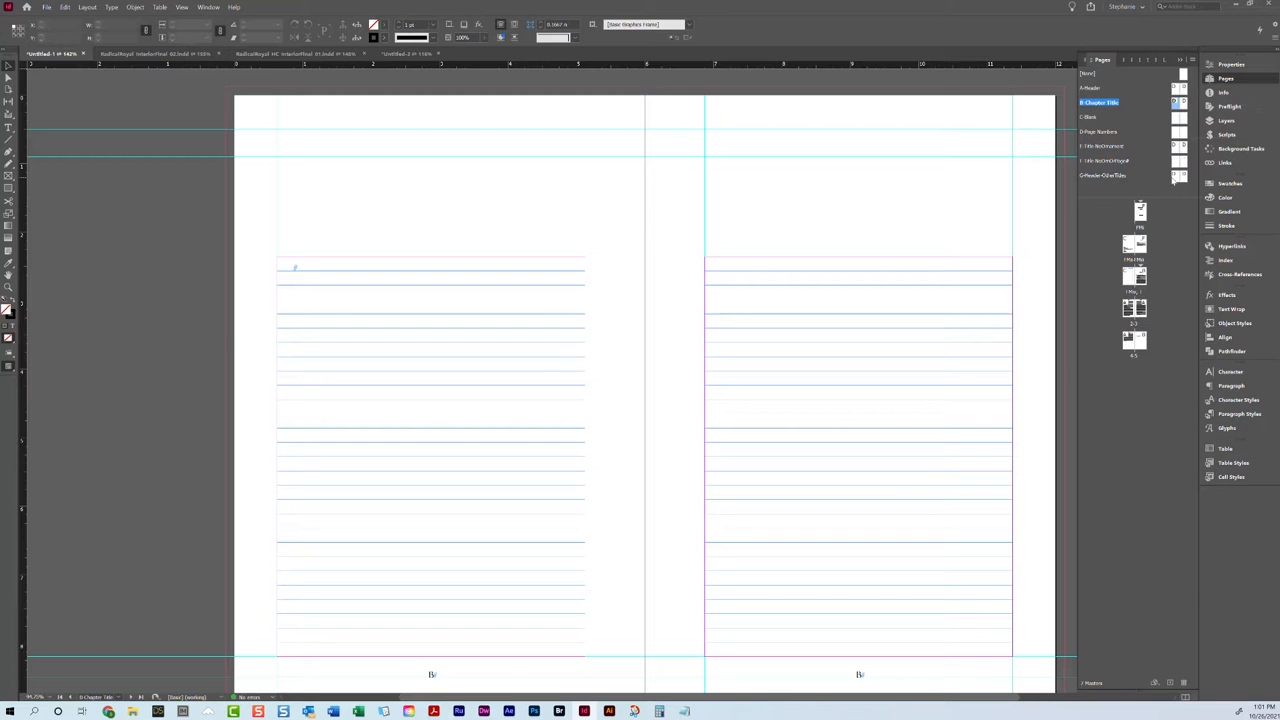
pyautogui.doubleClick(1102, 132)
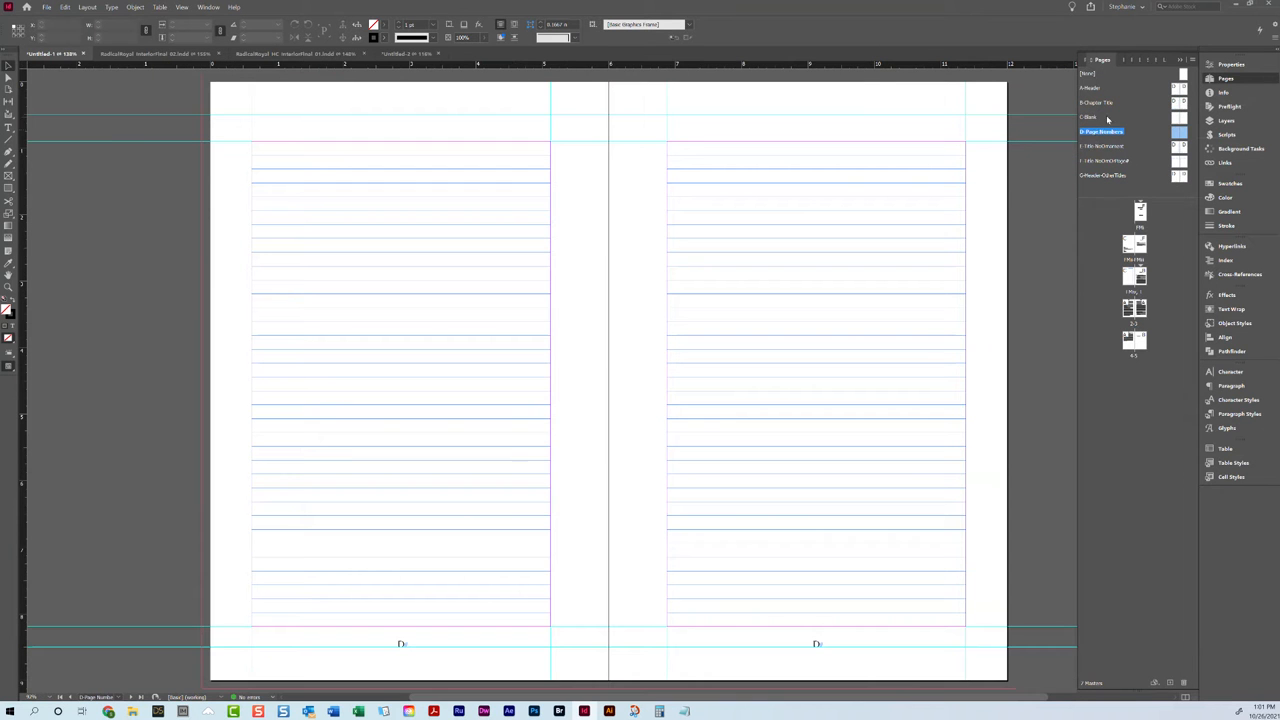
pyautogui.click(790, 643)
pyautogui.click(509, 643)
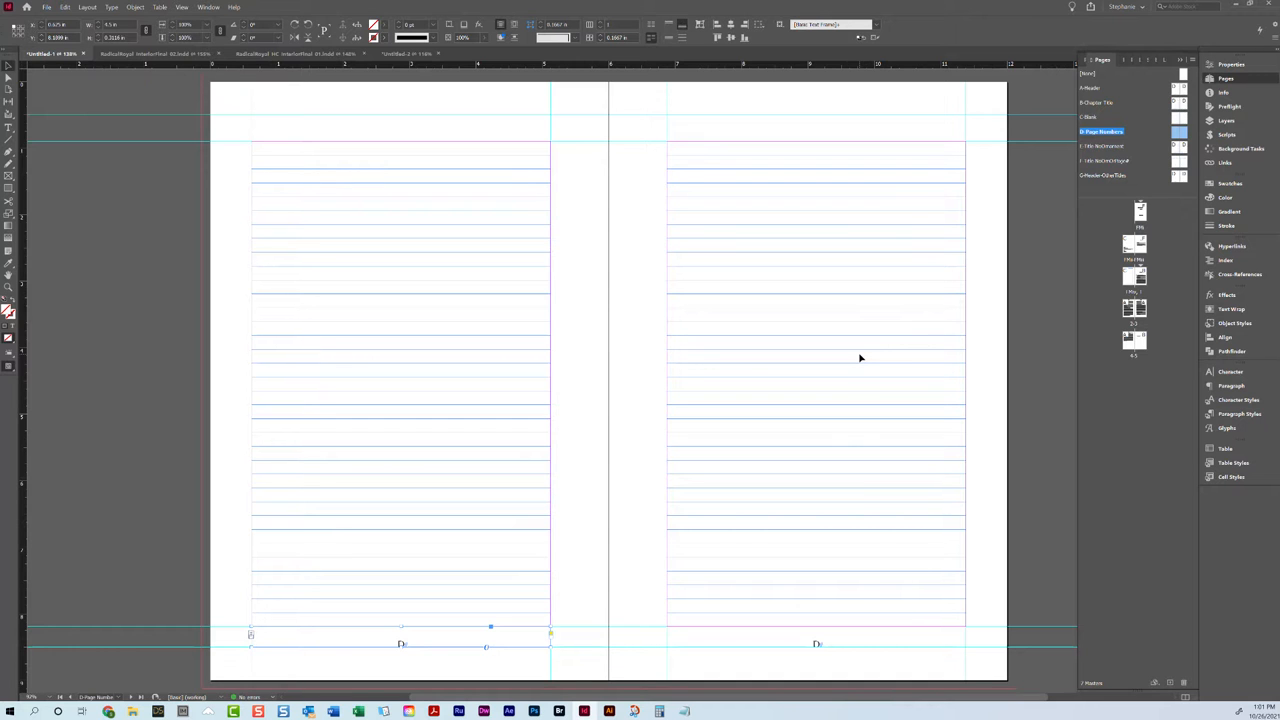
# - Inspect the E-Title-NoOrnament master's text frame and the area above it, and compare it with the F-Title-NoOrnOrPage# master
pyautogui.click(1181, 148)
pyautogui.doubleClick(1181, 148)
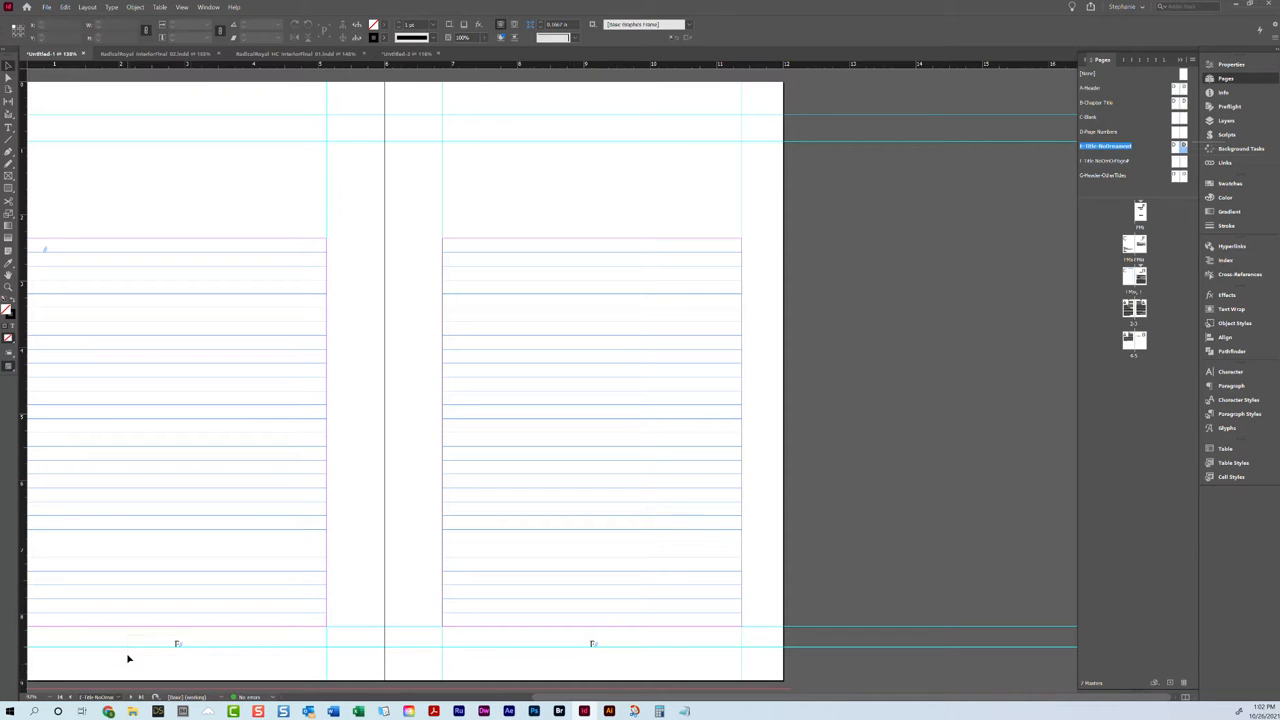
pyautogui.click(530, 337)
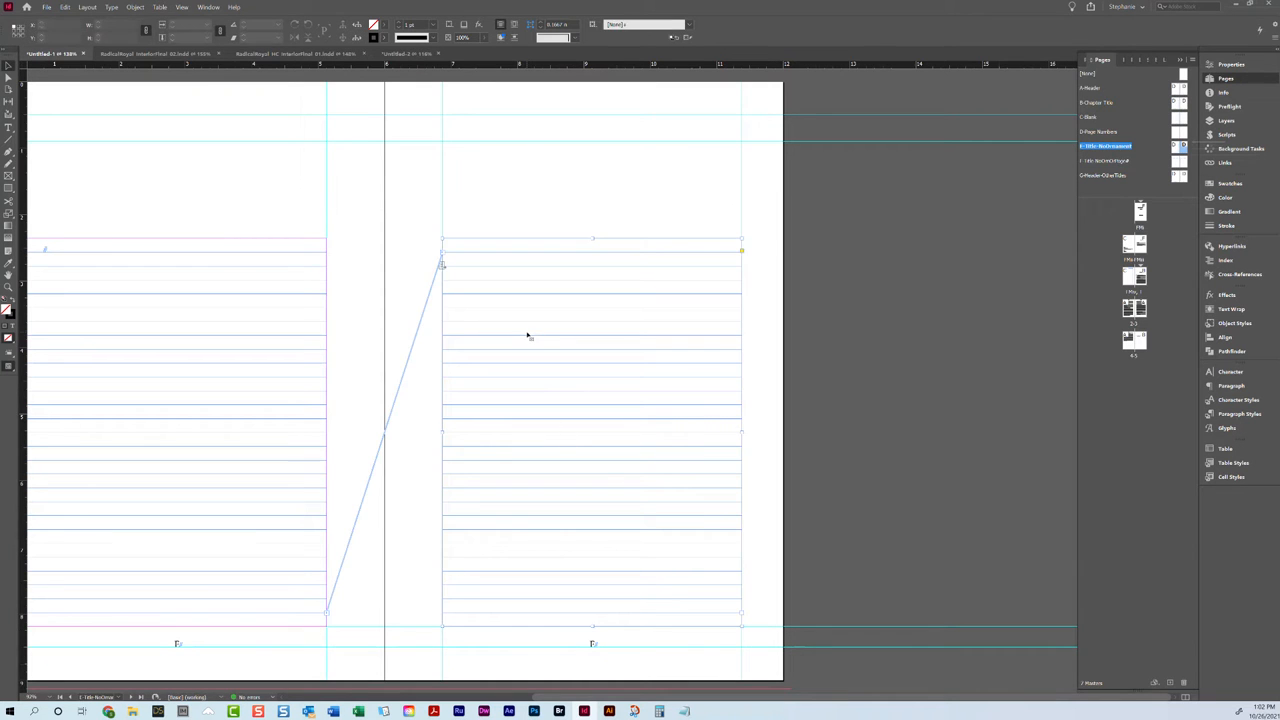
pyautogui.click(588, 166)
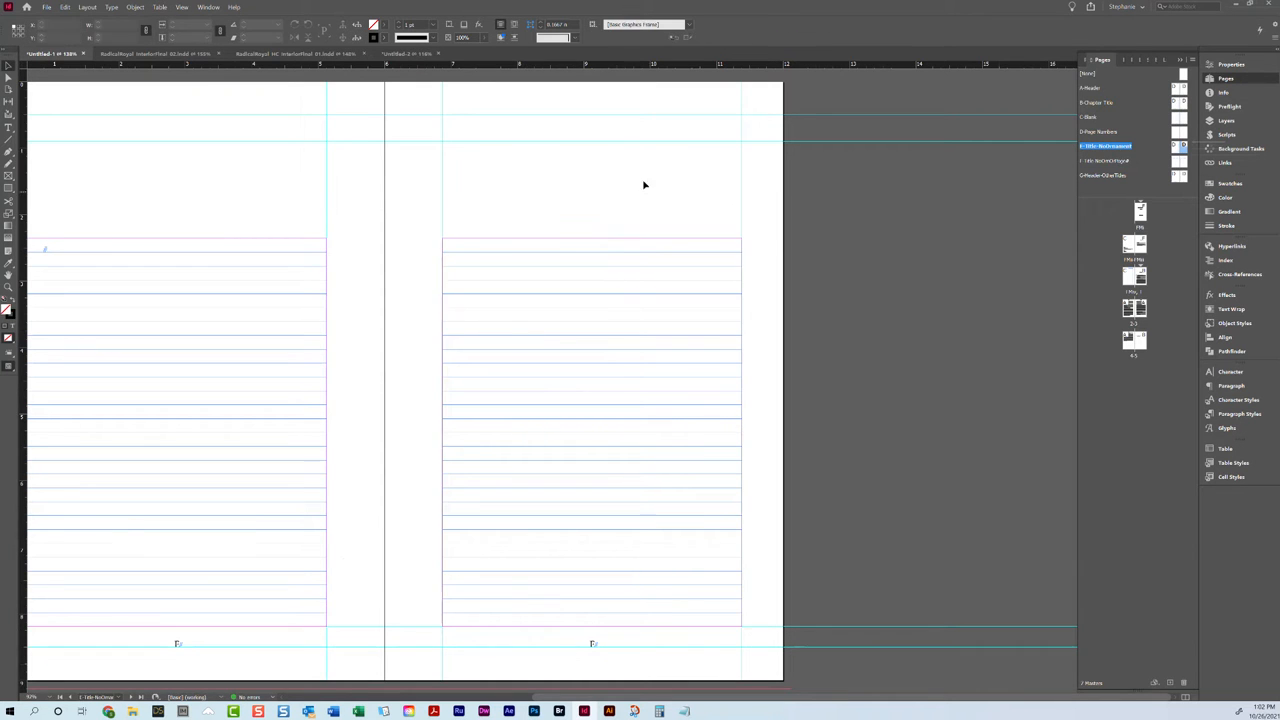
pyautogui.moveTo(569, 136); pyautogui.dragTo(655, 205)
pyautogui.moveTo(577, 175); pyautogui.dragTo(637, 229)
pyautogui.moveTo(563, 171); pyautogui.dragTo(634, 204)
pyautogui.moveTo(554, 155); pyautogui.dragTo(629, 216)
pyautogui.doubleClick(1178, 161)
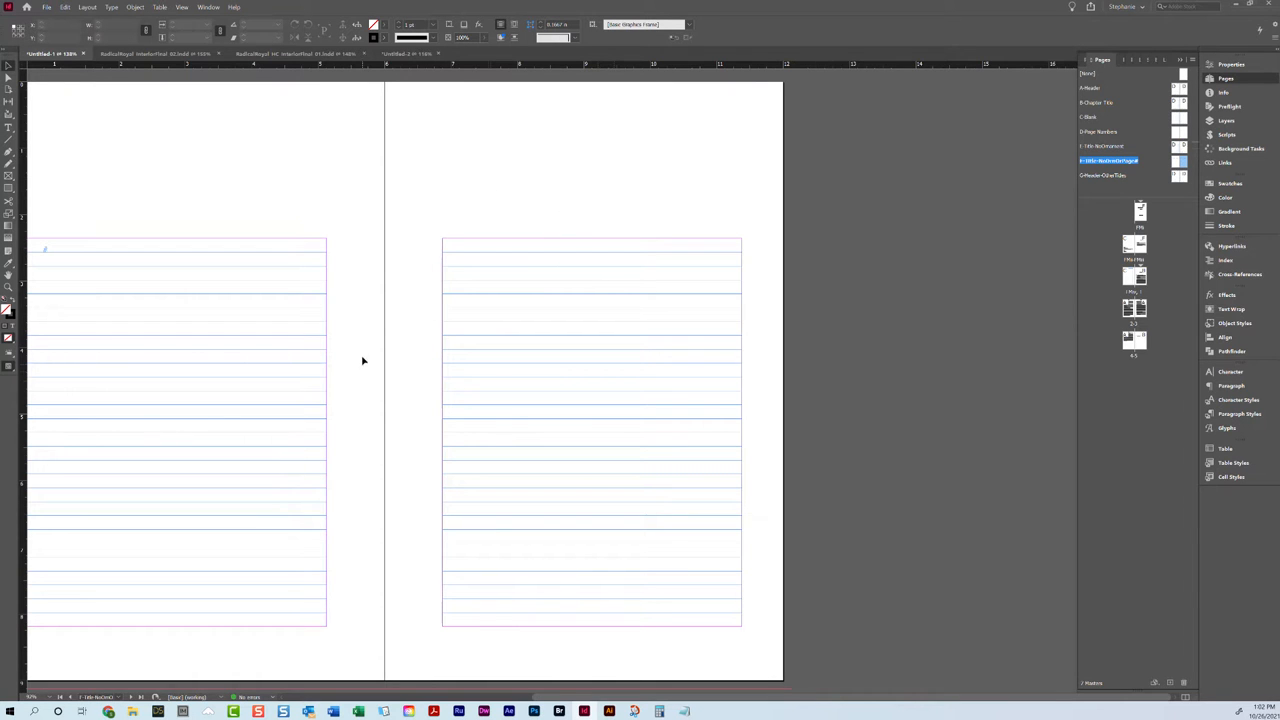
pyautogui.moveTo(169, 637); pyautogui.dragTo(660, 643)
# - Inspect the G-Header-OtherTitles master and its <OtherTitles> header placeholder, leaving the text unchanged
pyautogui.doubleClick(1181, 176)
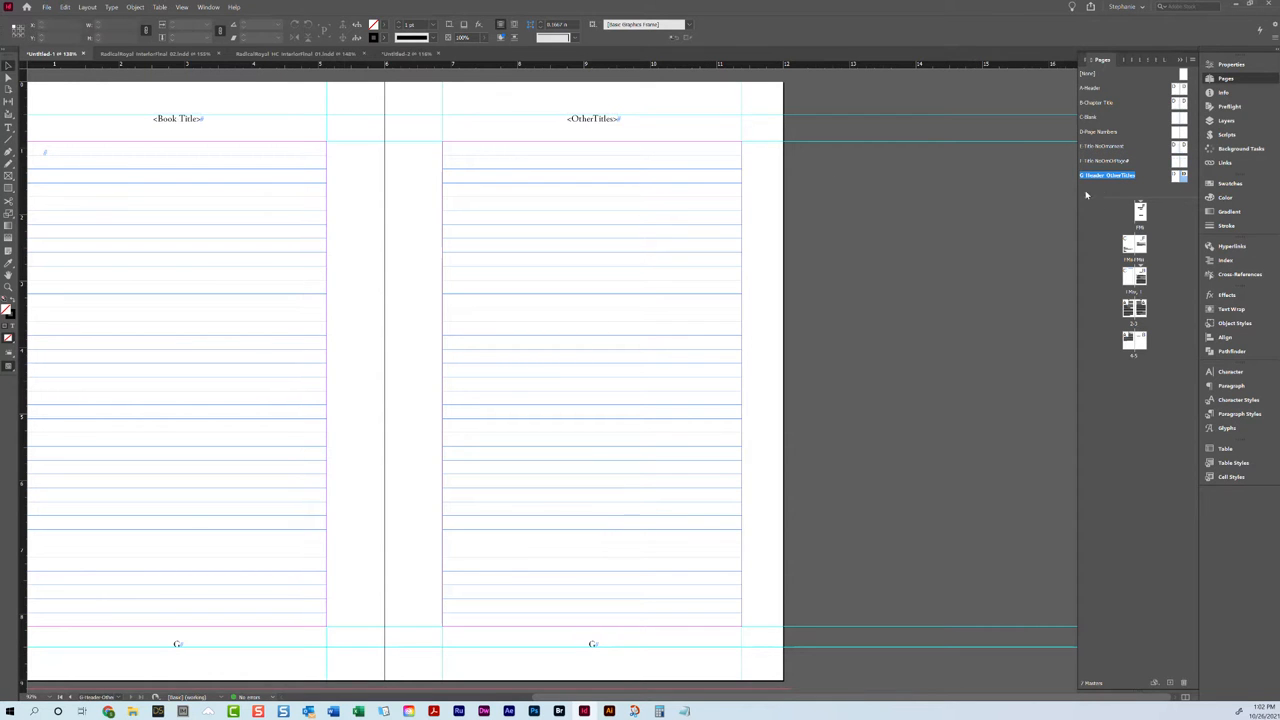
pyautogui.click(683, 127)
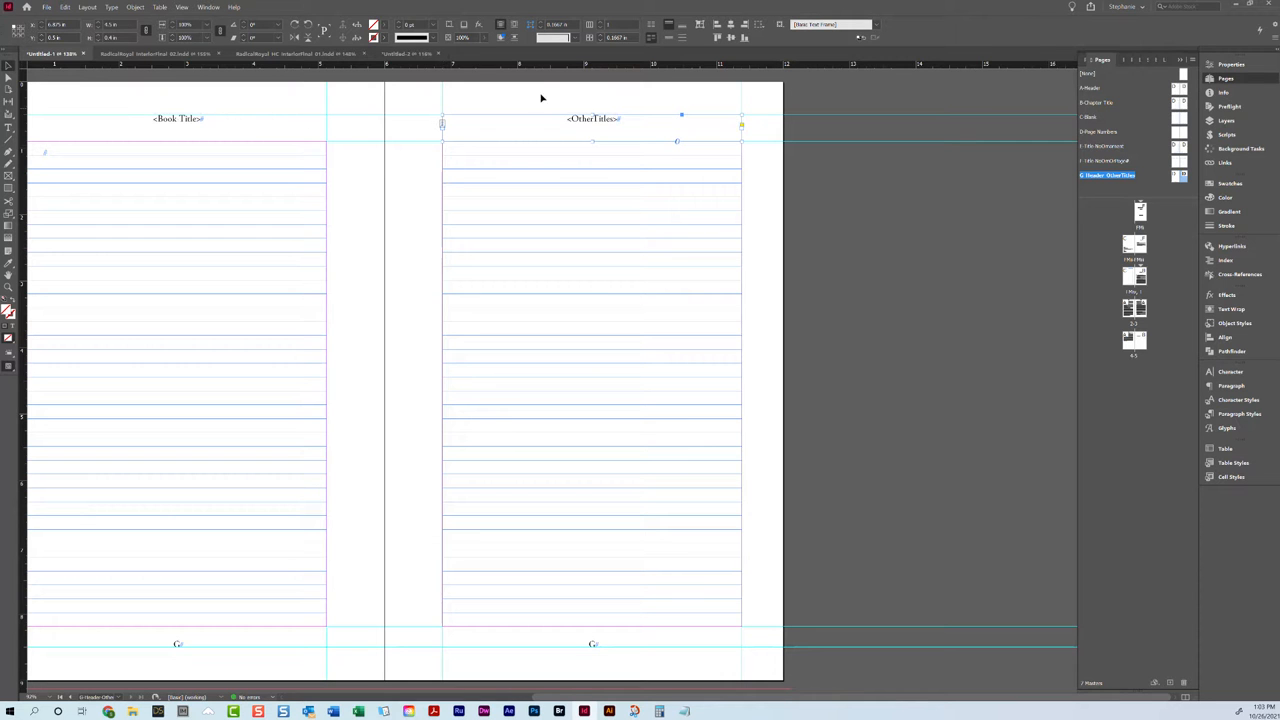
pyautogui.doubleClick(621, 118)
pyautogui.moveTo(627, 118); pyautogui.dragTo(558, 118)
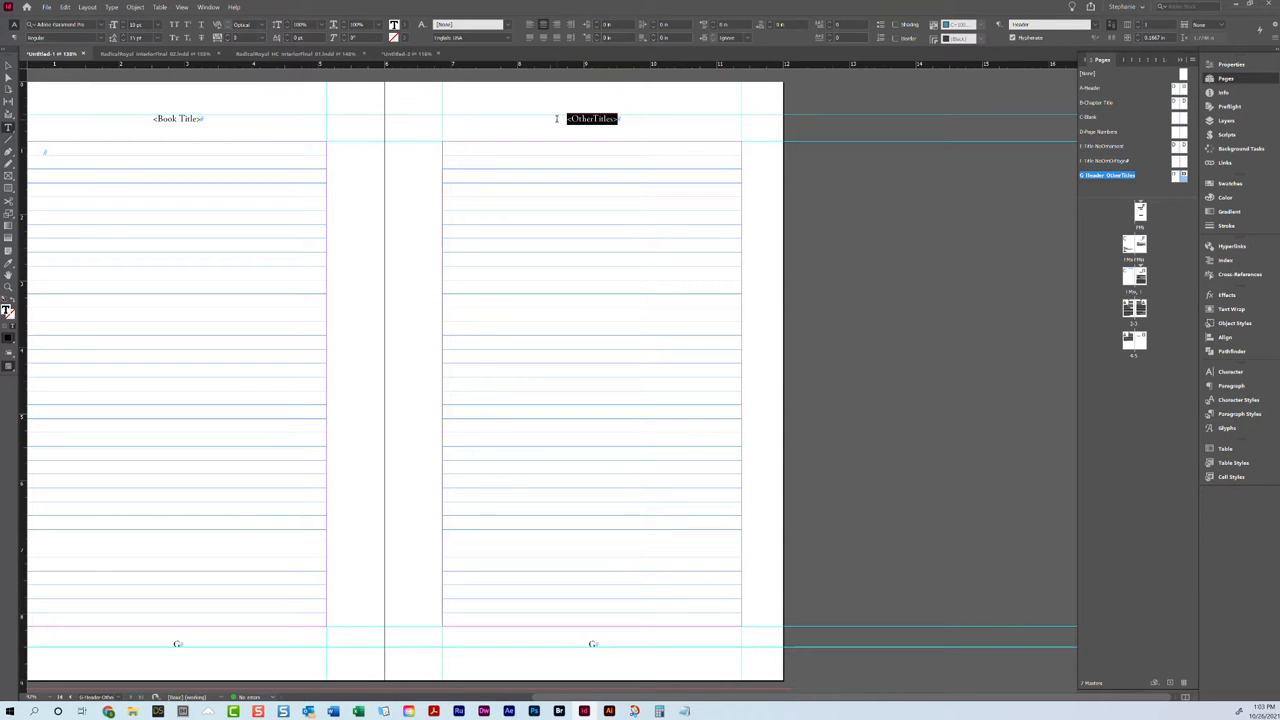
pyautogui.click(625, 118)
pyautogui.moveTo(622, 118); pyautogui.dragTo(557, 120)
pyautogui.click(8, 66)
pyautogui.click(410, 153)
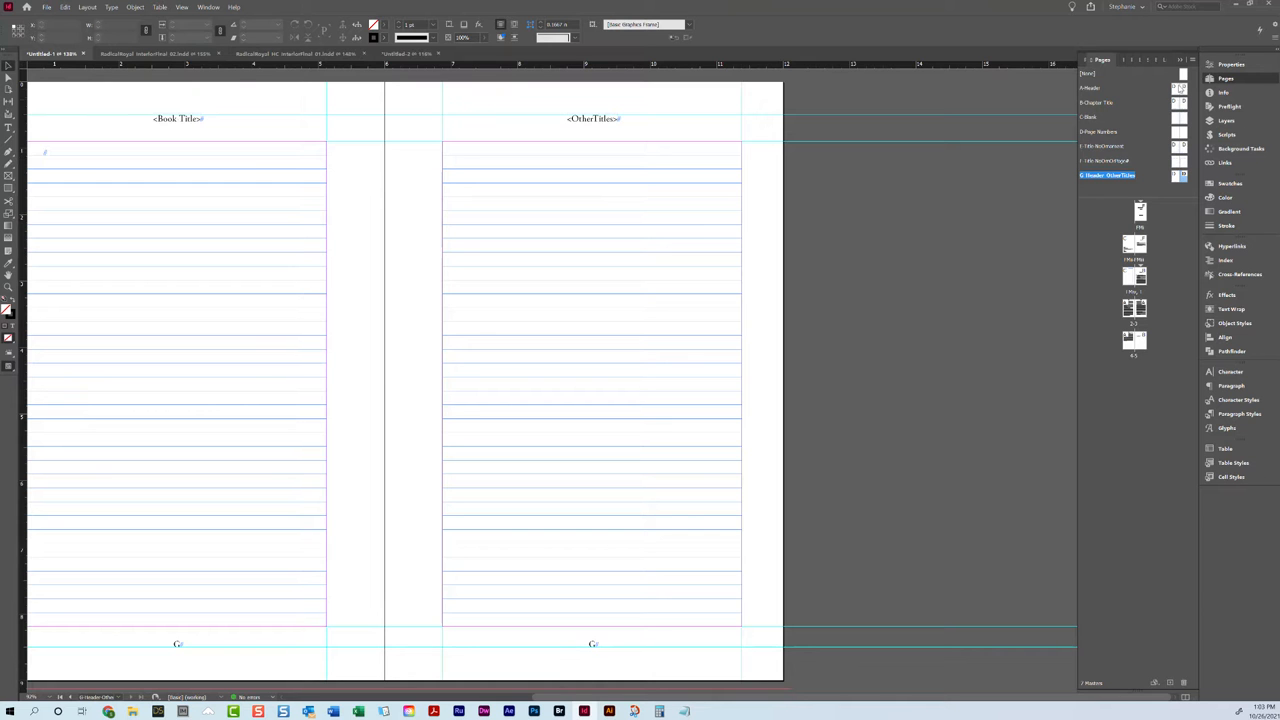
# - Switch to the RadicalRoyal InteriorFinal document and inspect the text frame on its first front matter page
pyautogui.click(180, 54)
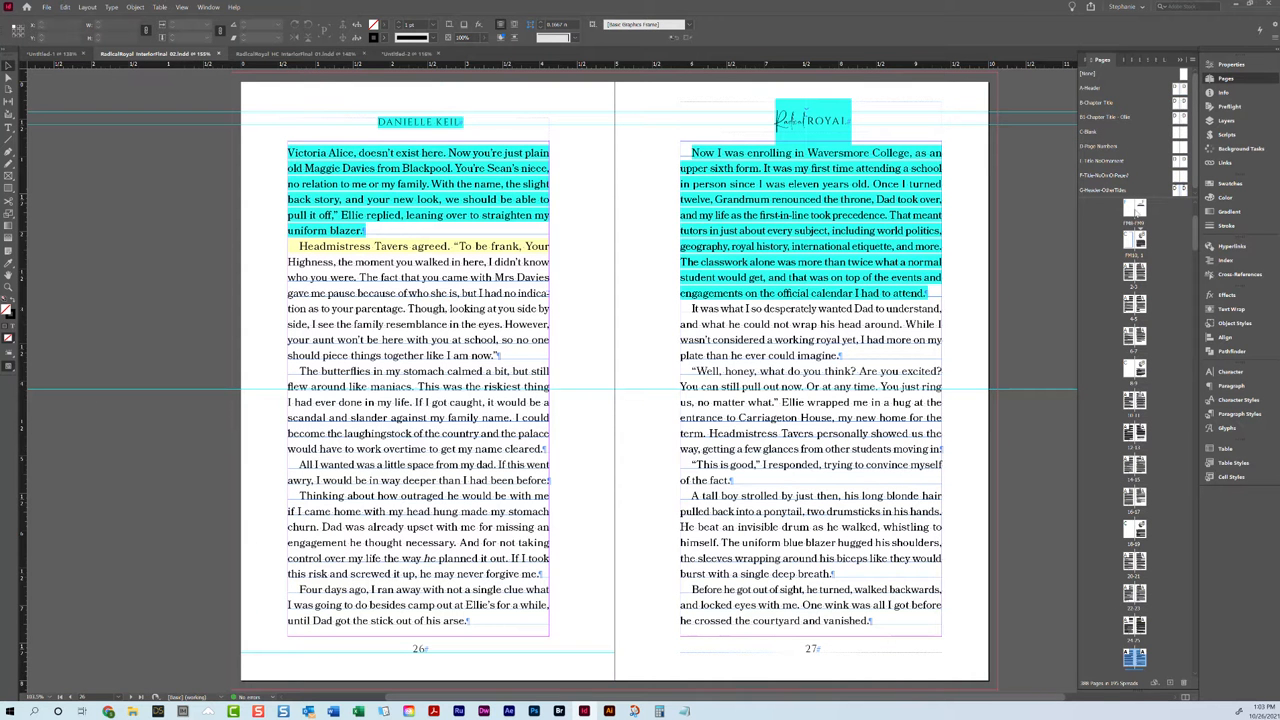
pyautogui.moveTo(1115, 200); pyautogui.dragTo(1117, 226)
pyautogui.scroll(10, 880, 230)
pyautogui.scroll(15, 876, 236)
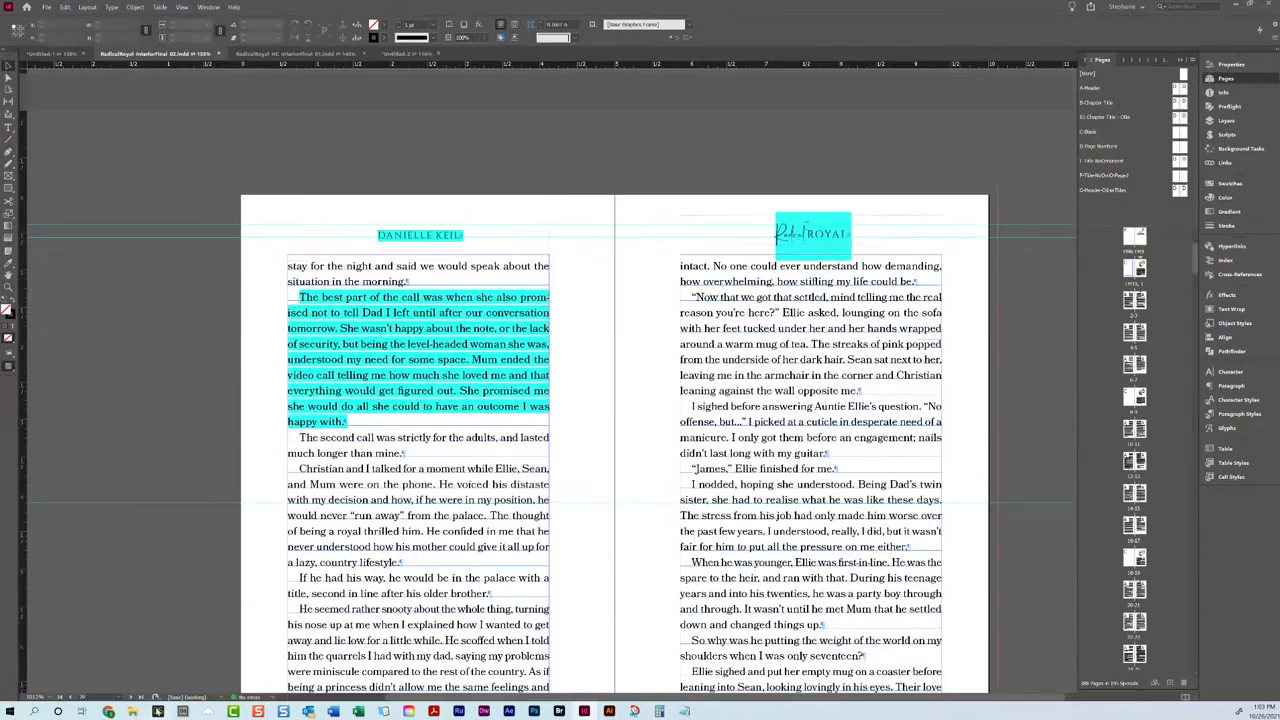
pyautogui.click(60, 697)
pyautogui.click(706, 452)
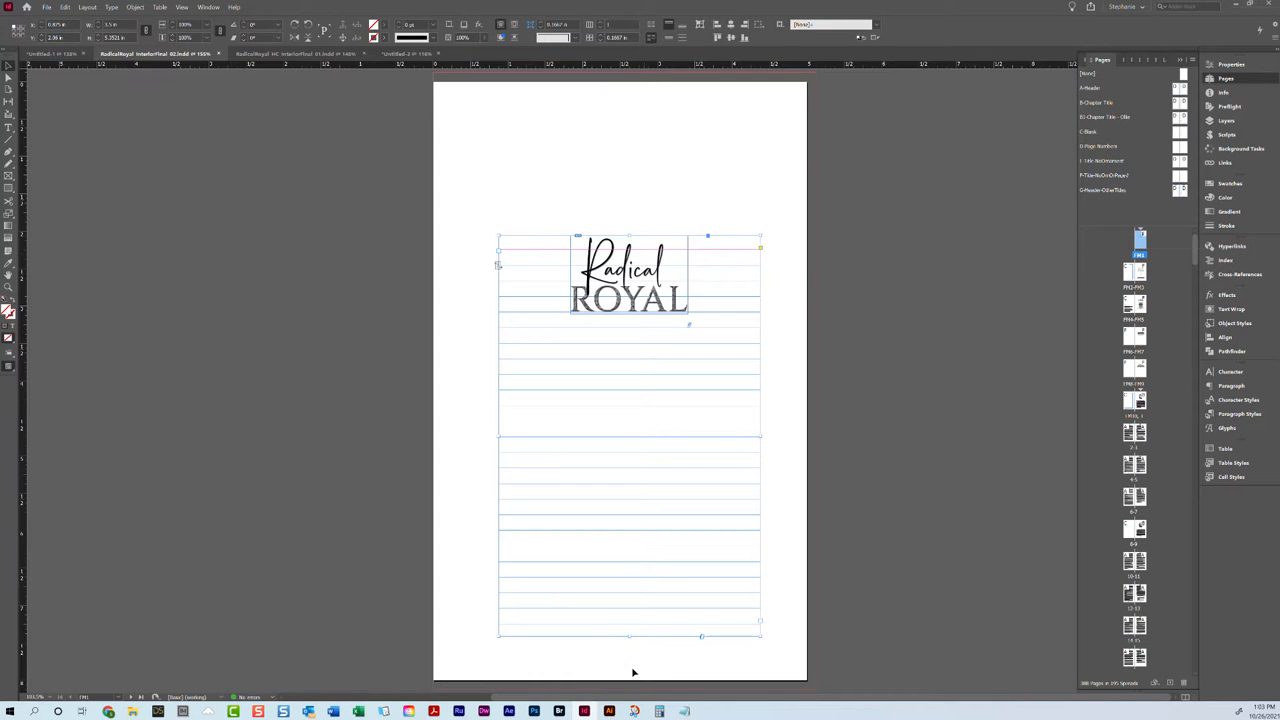
# - Review the front matter from the opening title page through the full title page to the copyright and Also By spread
pyautogui.scroll(2, 640, 625)
pyautogui.scroll(-15, 638, 622)
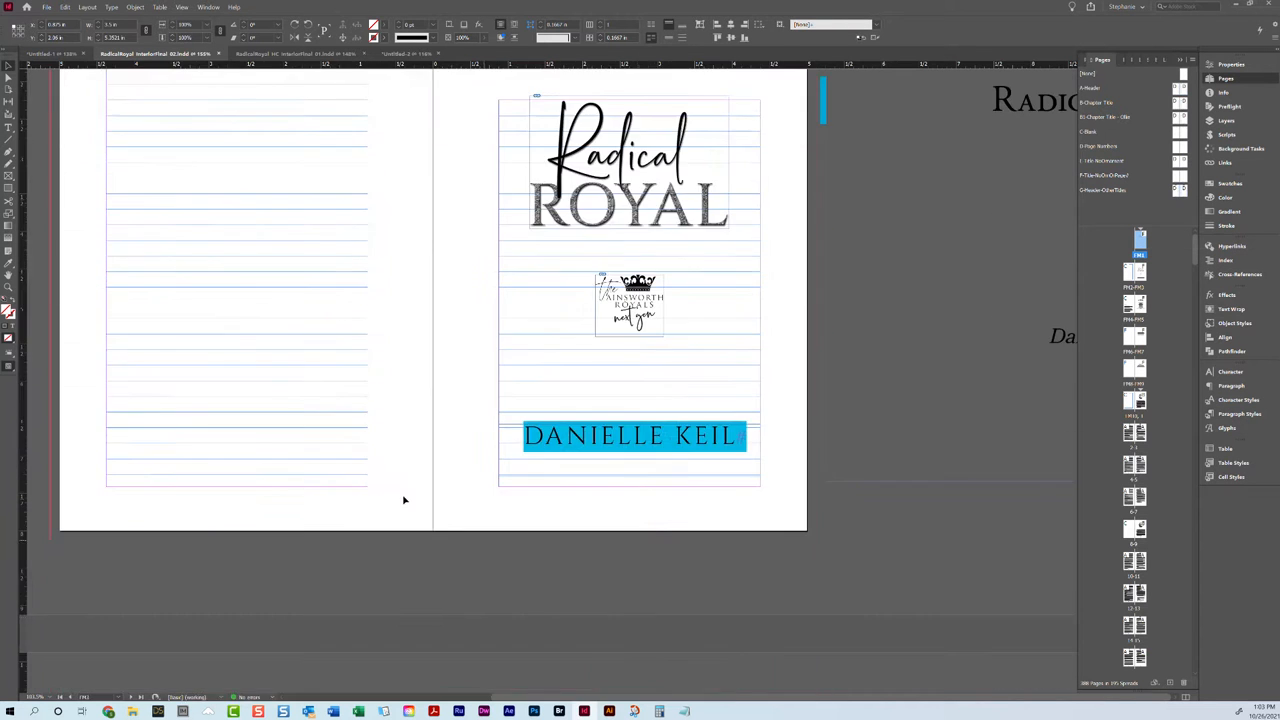
pyautogui.scroll(3, 403, 500)
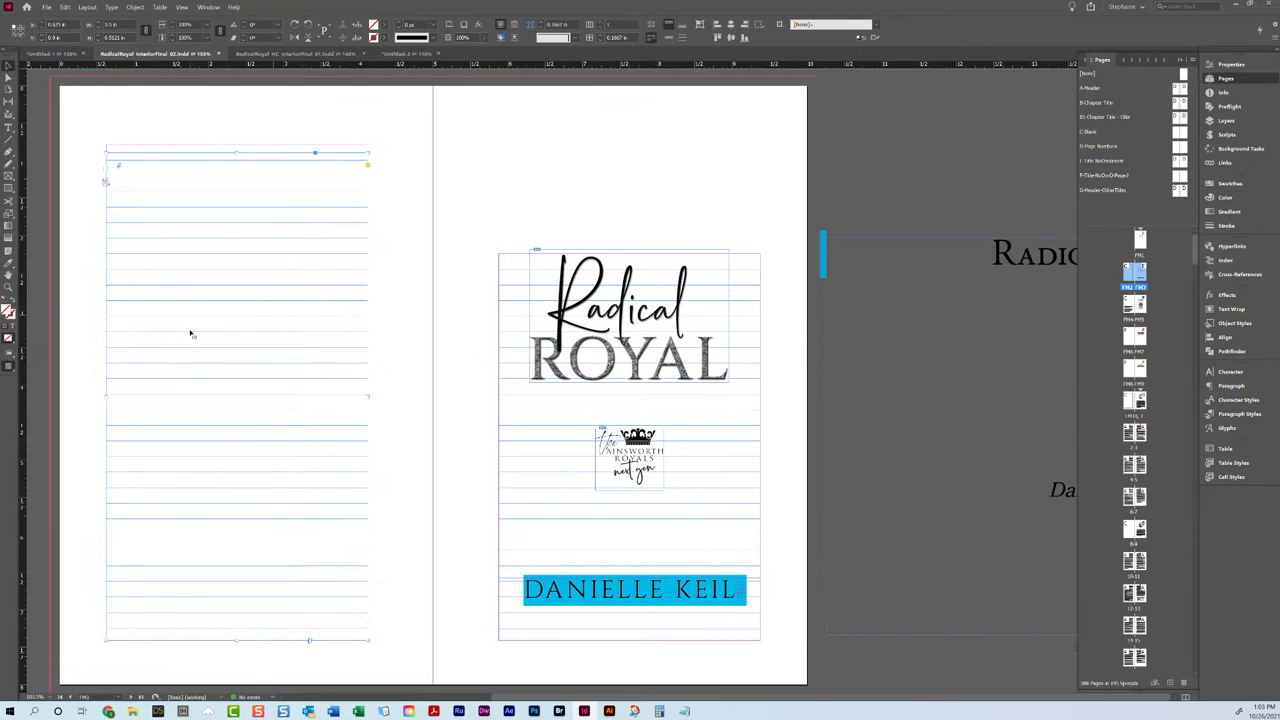
pyautogui.click(600, 167)
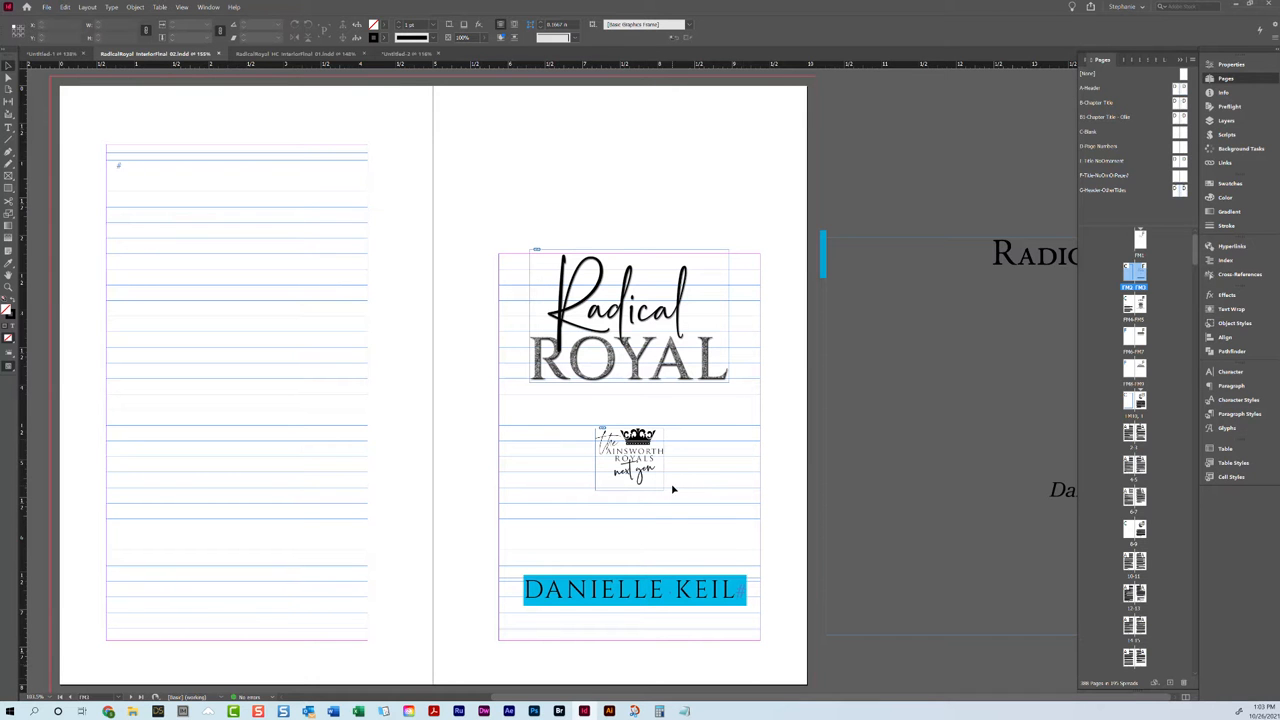
pyautogui.scroll(-3, 643, 426)
pyautogui.scroll(-10, 643, 426)
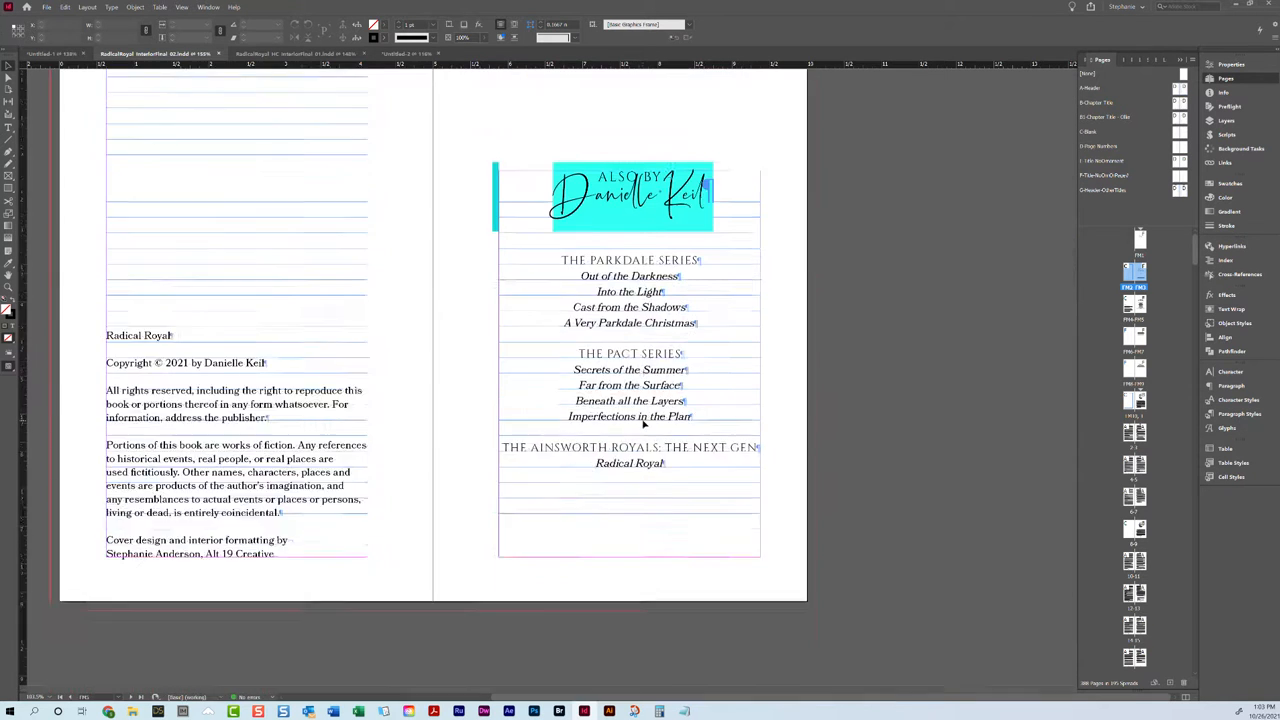
# - Check the vertical justification in the copyright page's Text Frame Options, and preview the copyright and Also By spread without guides
pyautogui.click(251, 285)
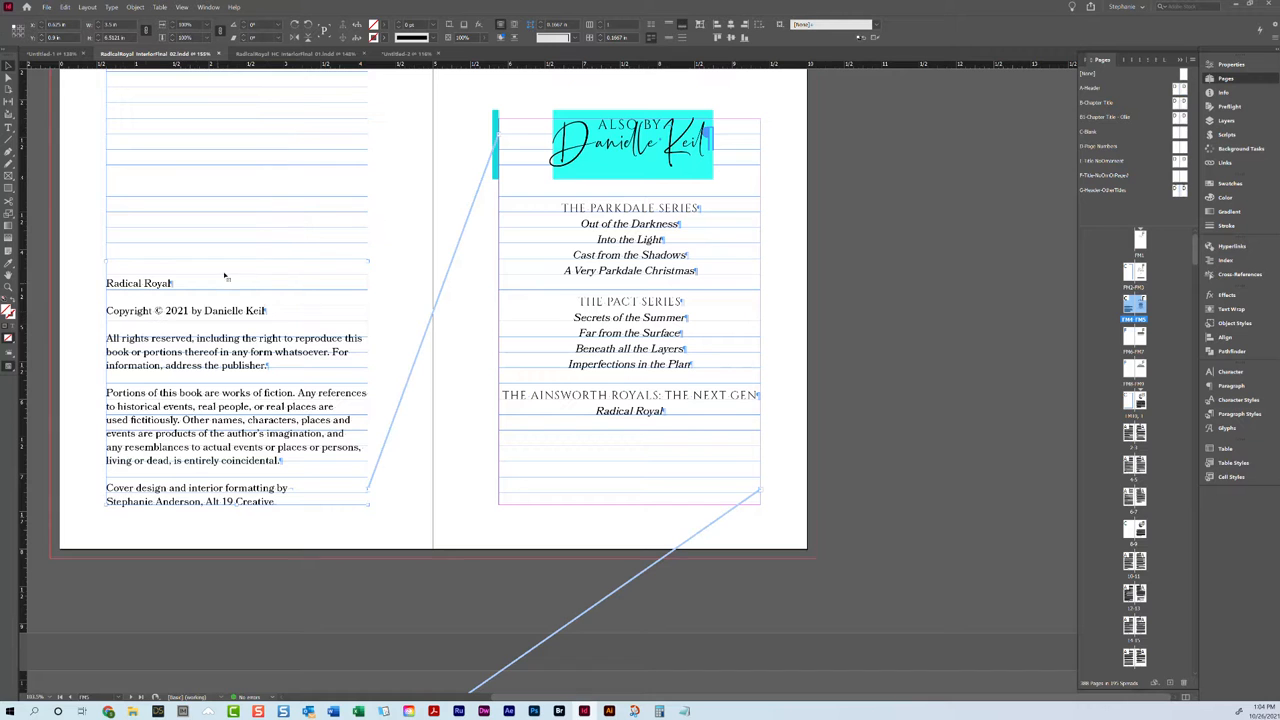
pyautogui.scroll(1, 198, 236)
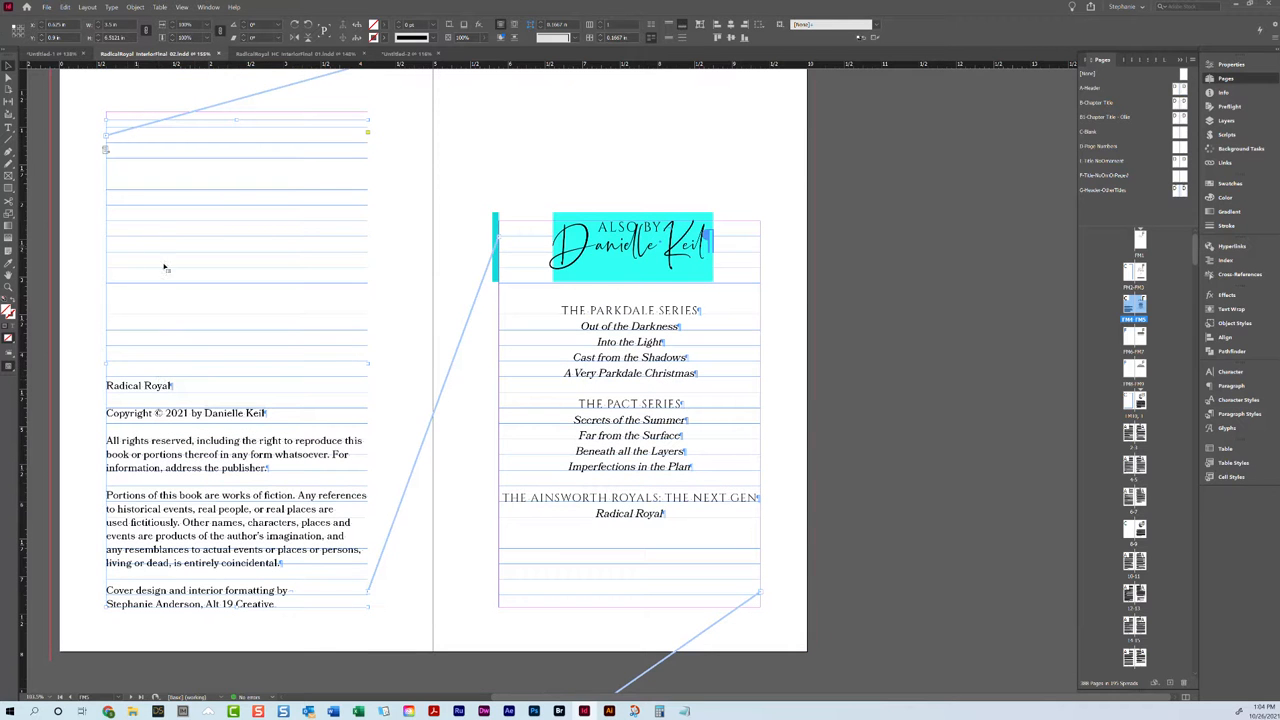
pyautogui.rightClick(177, 365)
pyautogui.click(142, 373)
pyautogui.rightClick(209, 476)
pyautogui.click(262, 223)
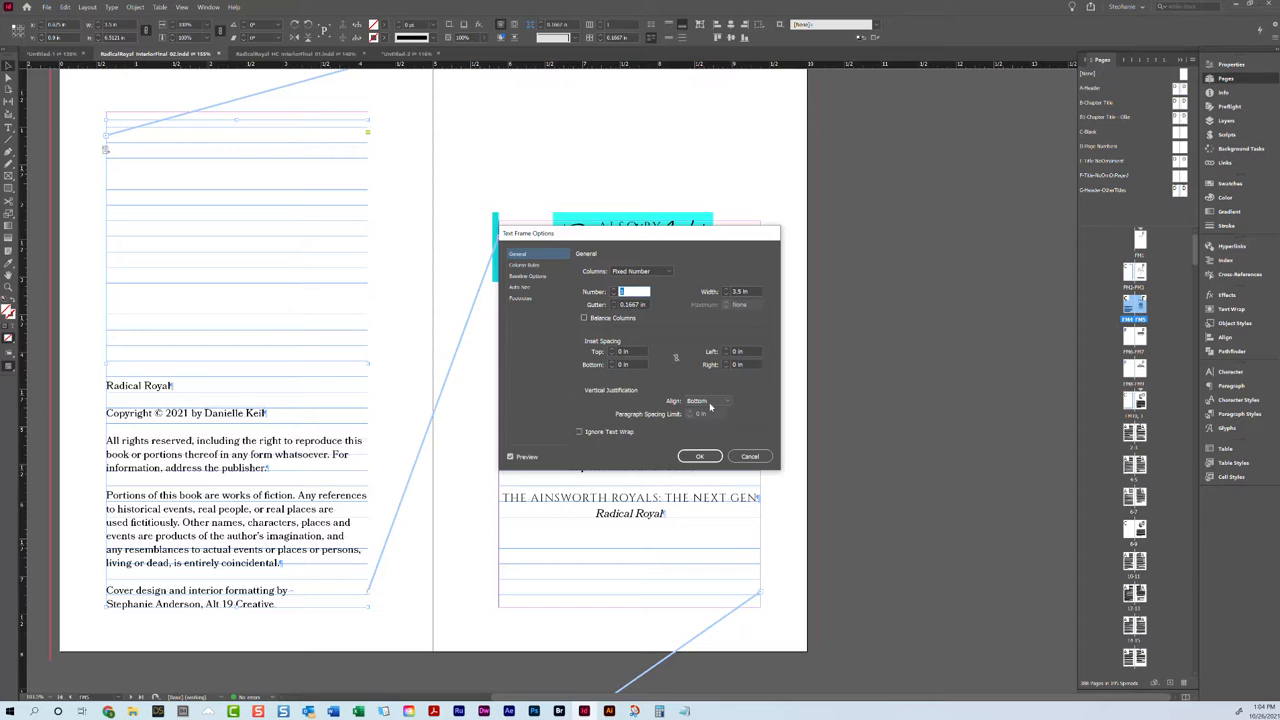
pyautogui.click(750, 456)
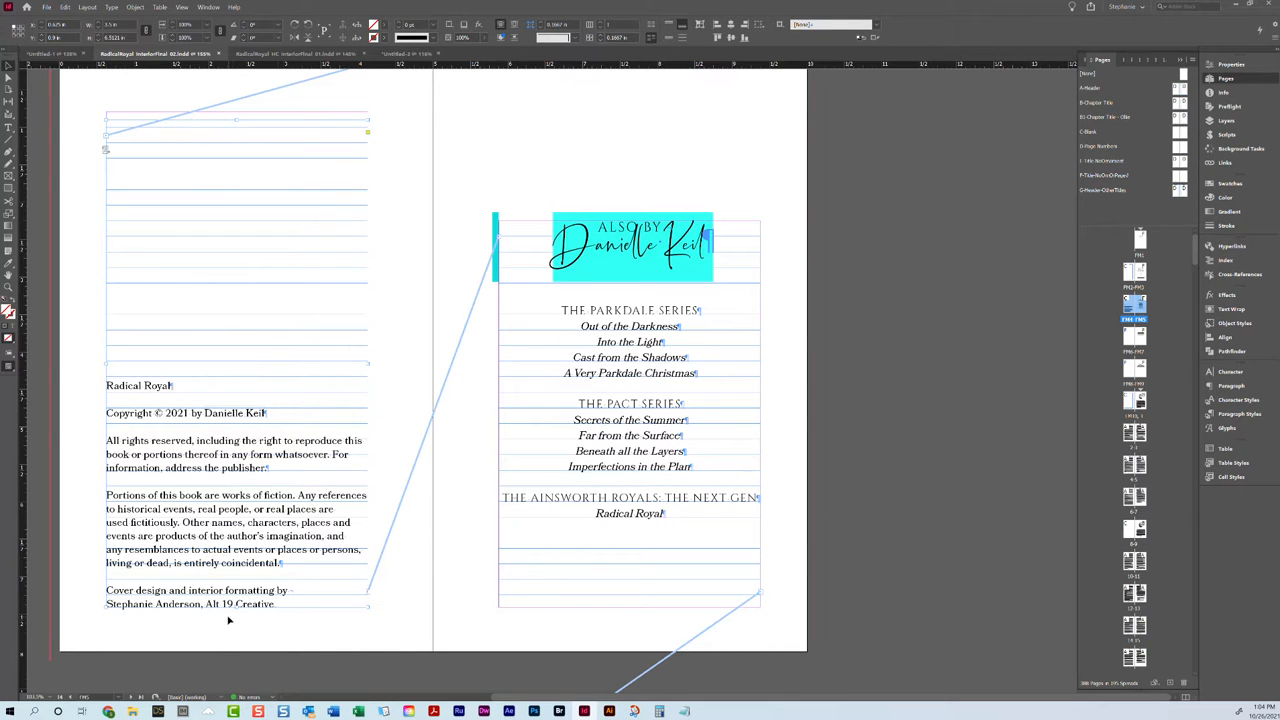
pyautogui.click(804, 392)
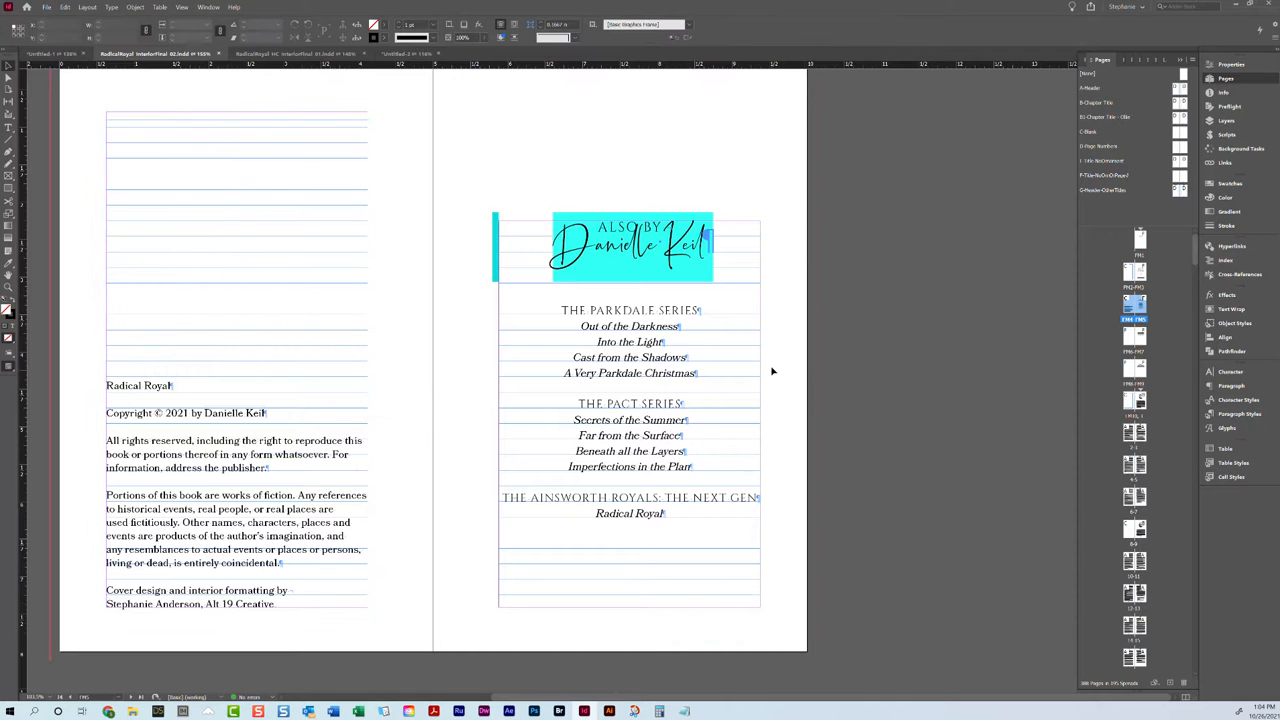
pyautogui.press('w')
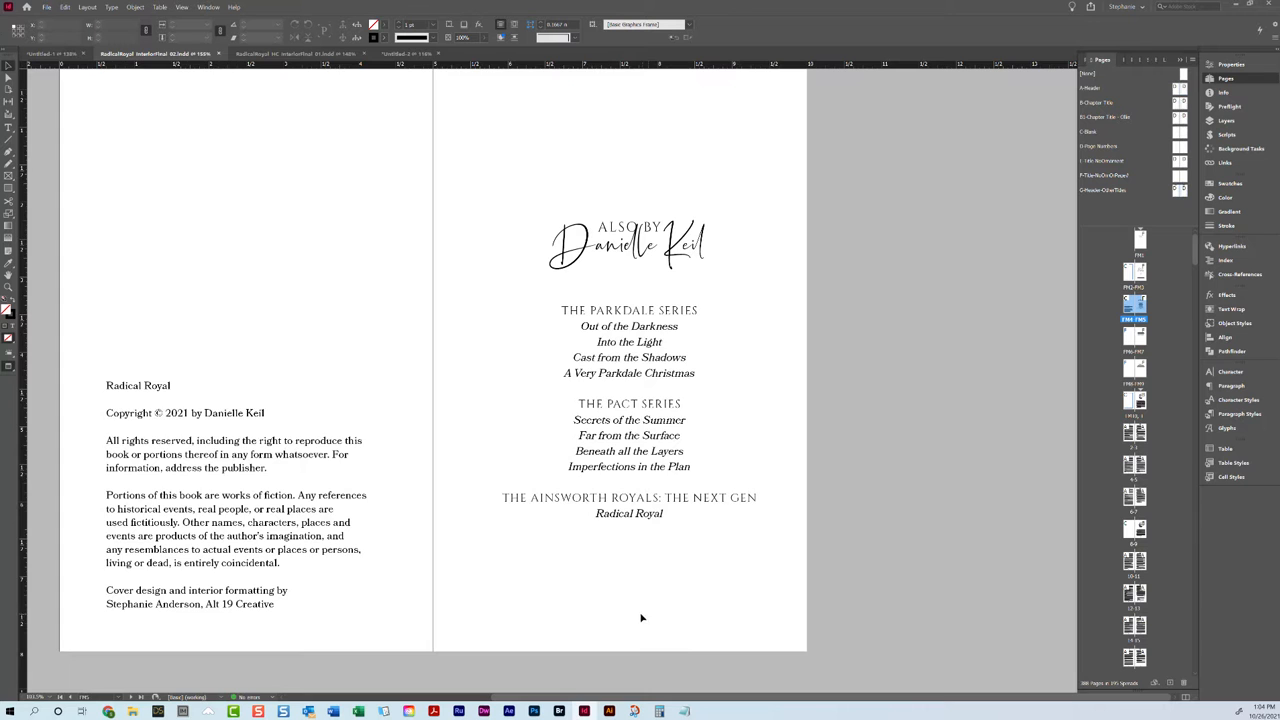
# - Examine the dedication spread, checking the text frames on its blank left page and its right dedication page
pyautogui.scroll(-8, 641, 617)
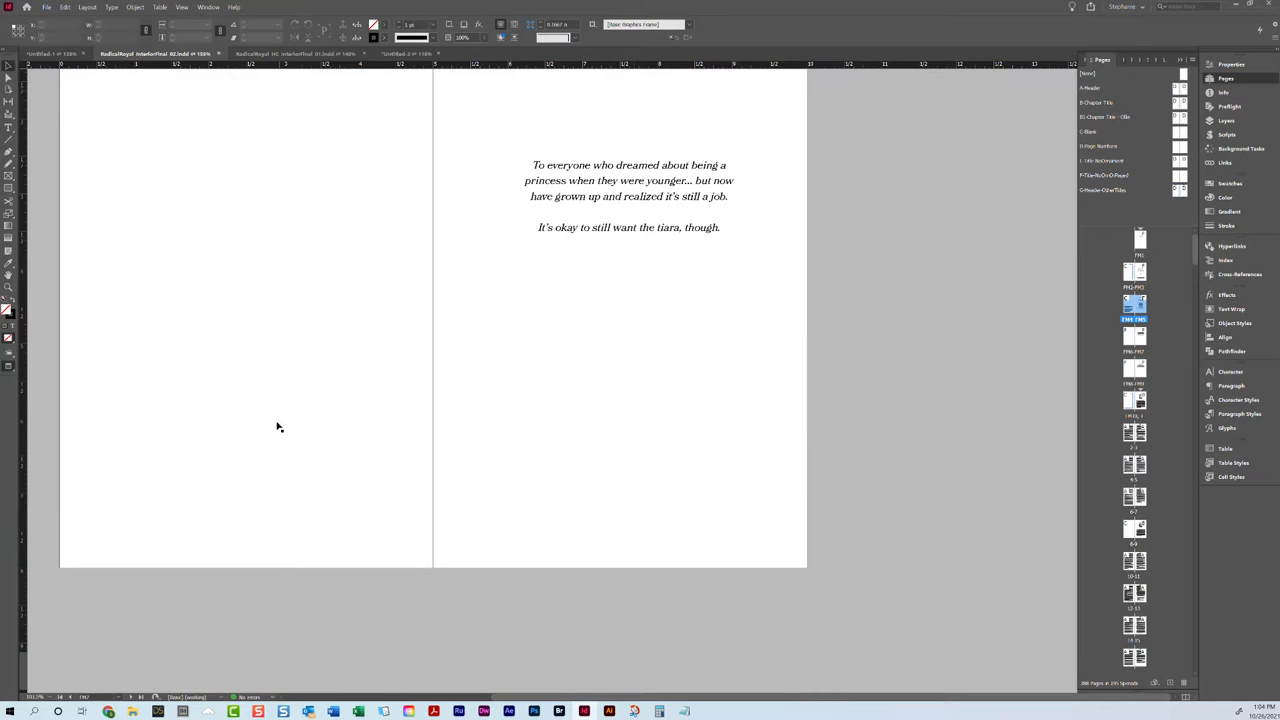
pyautogui.scroll(2, 278, 427)
pyautogui.click(196, 366)
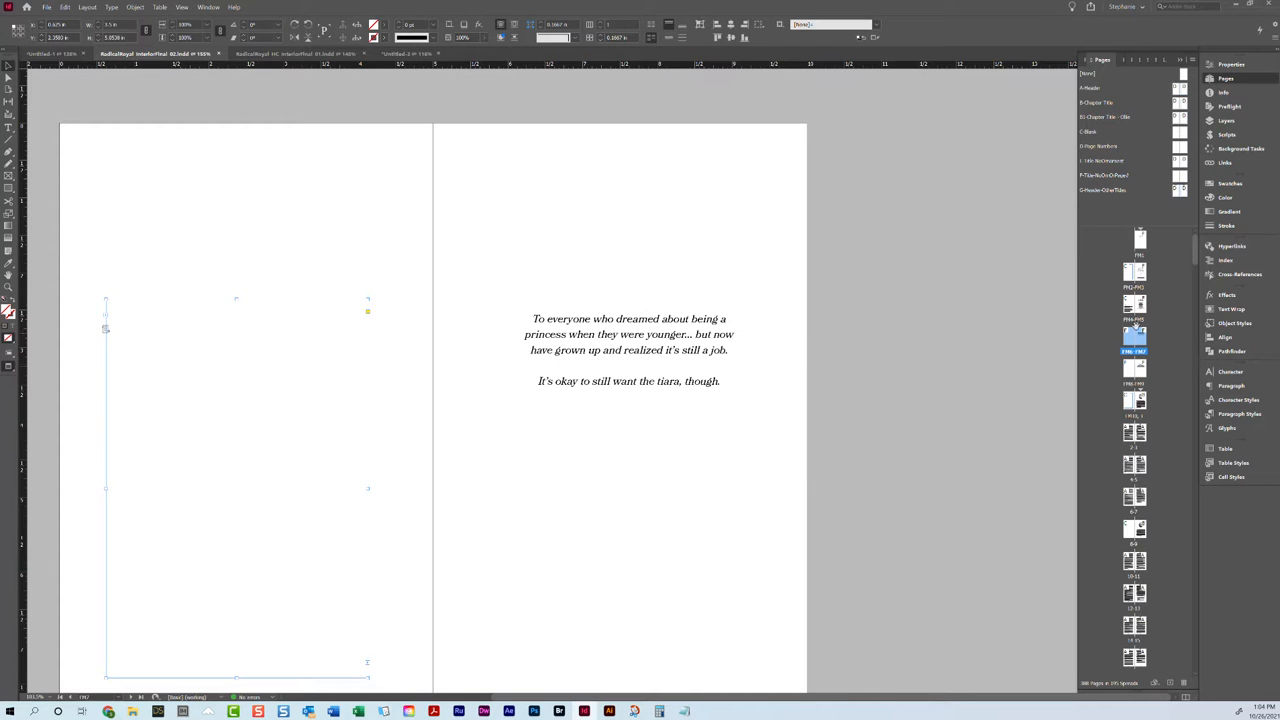
pyautogui.doubleClick(1130, 338)
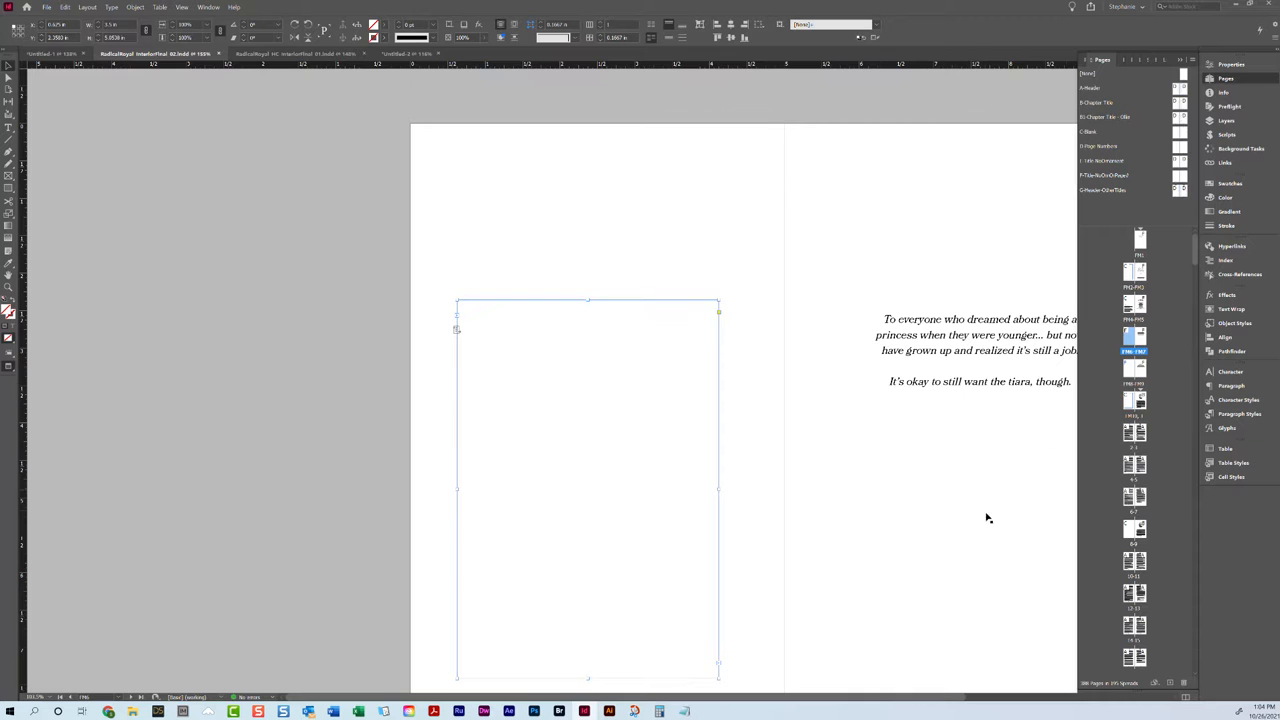
pyautogui.moveTo(937, 693); pyautogui.dragTo(1026, 700)
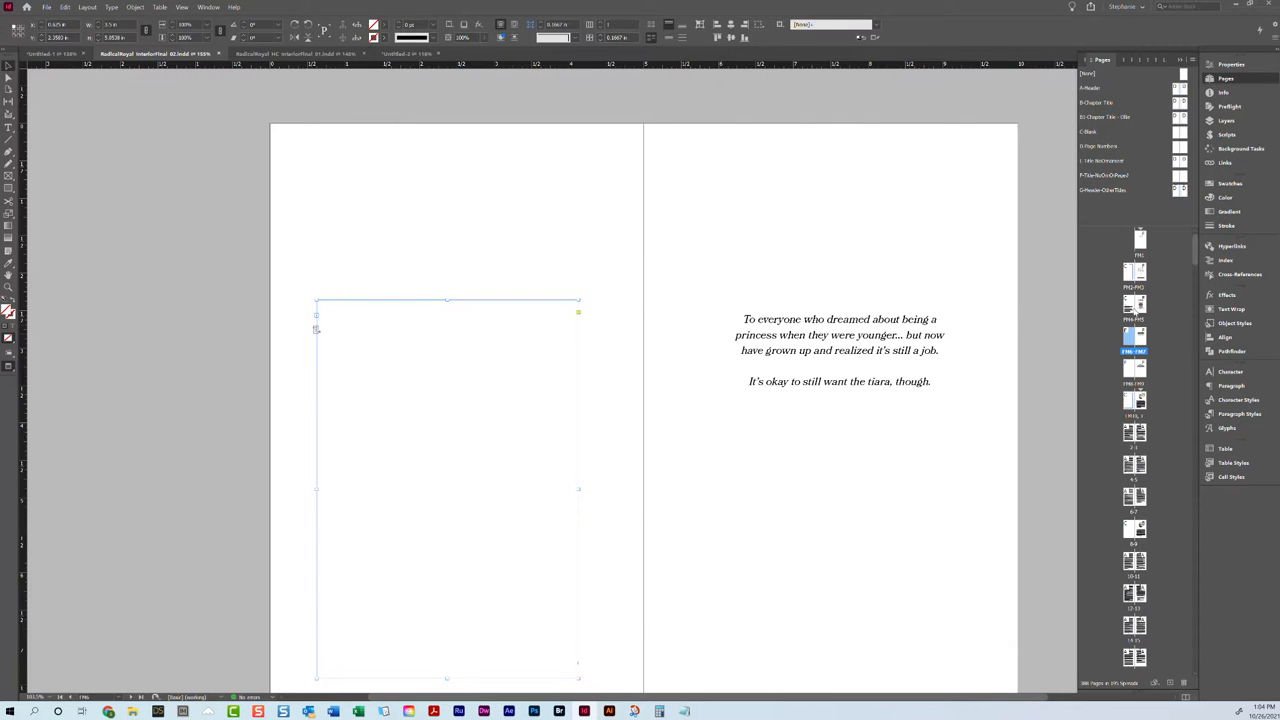
pyautogui.click(988, 292)
pyautogui.click(891, 300)
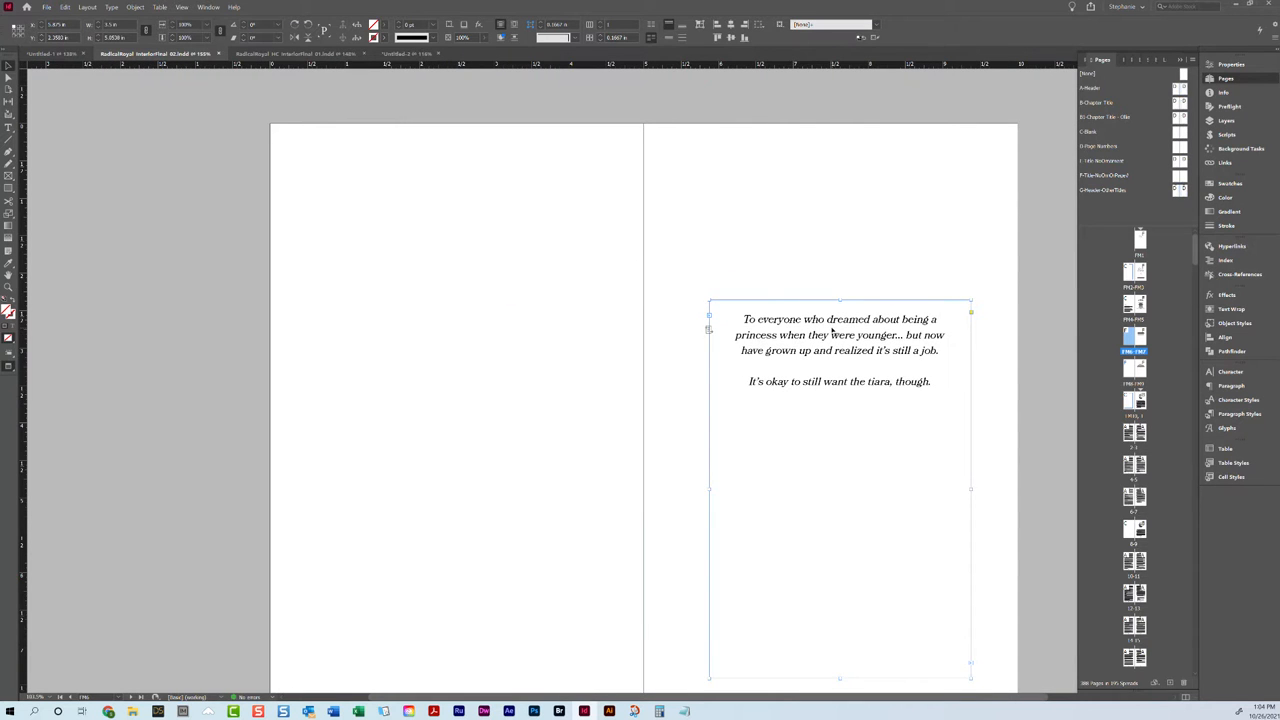
pyautogui.click(880, 269)
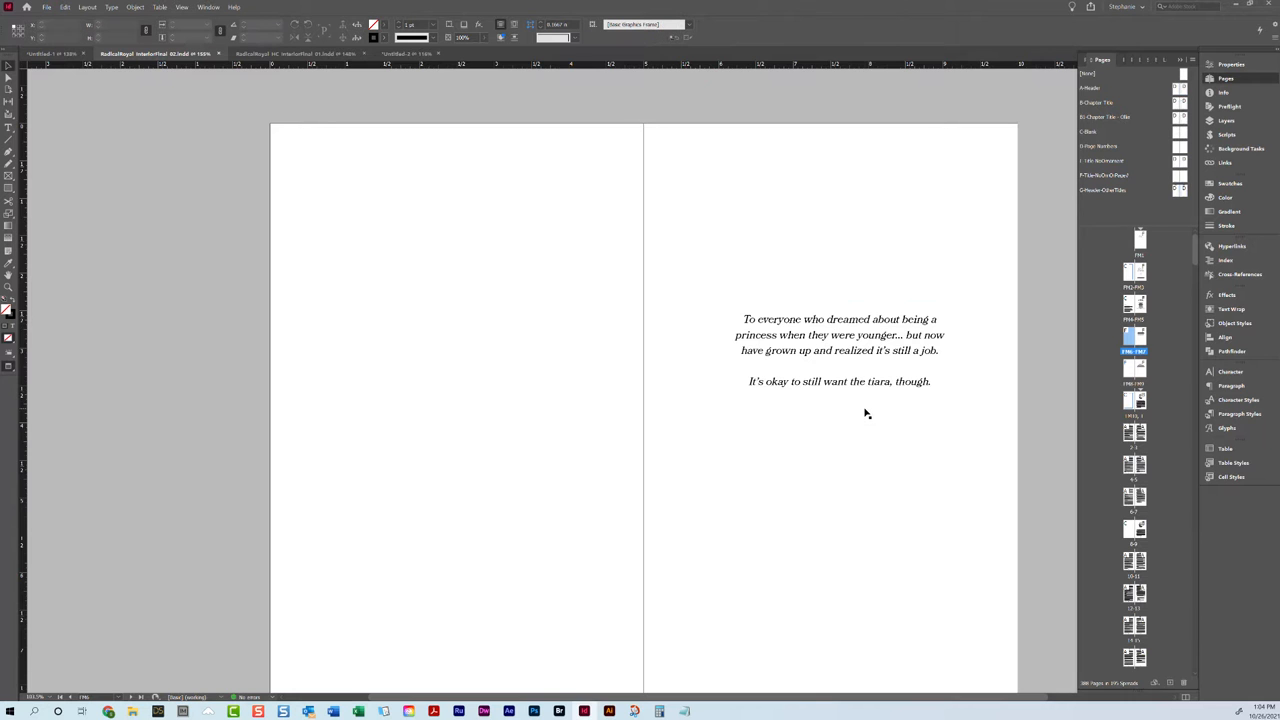
pyautogui.scroll(-2, 869, 407)
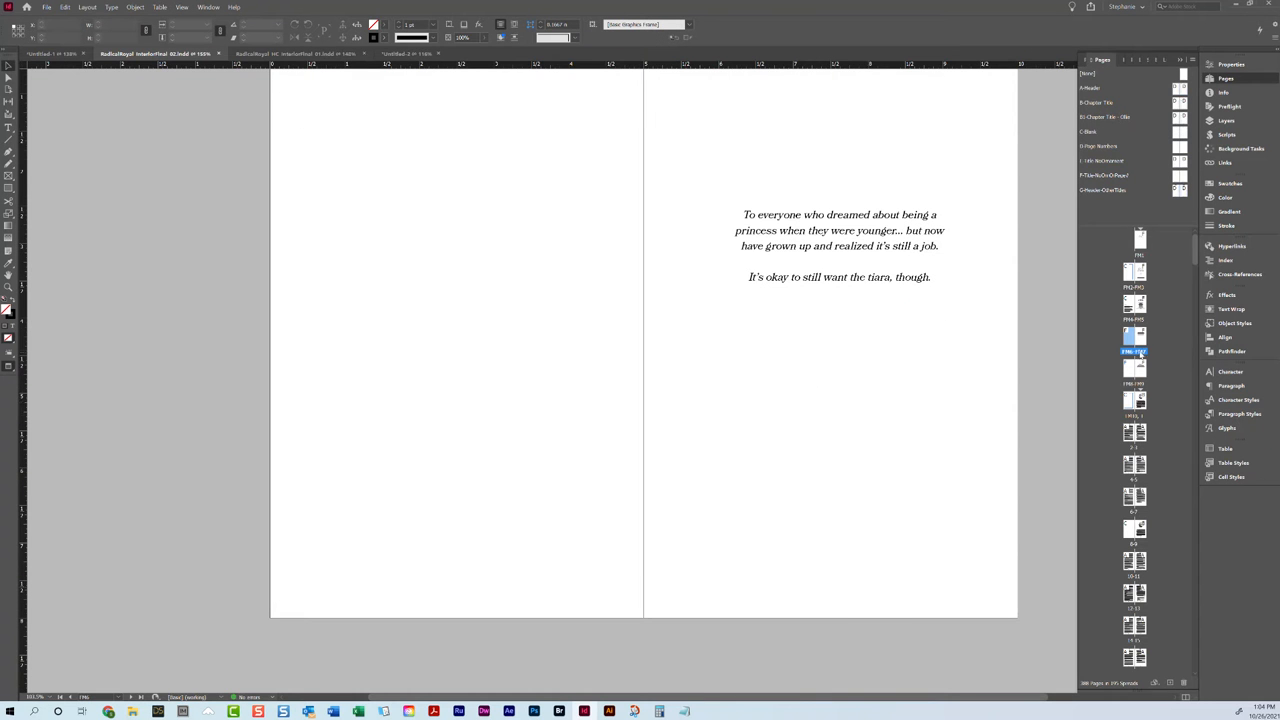
# - Review the author's note spread and inspect the text frame holding the note
pyautogui.scroll(-10, 768, 453)
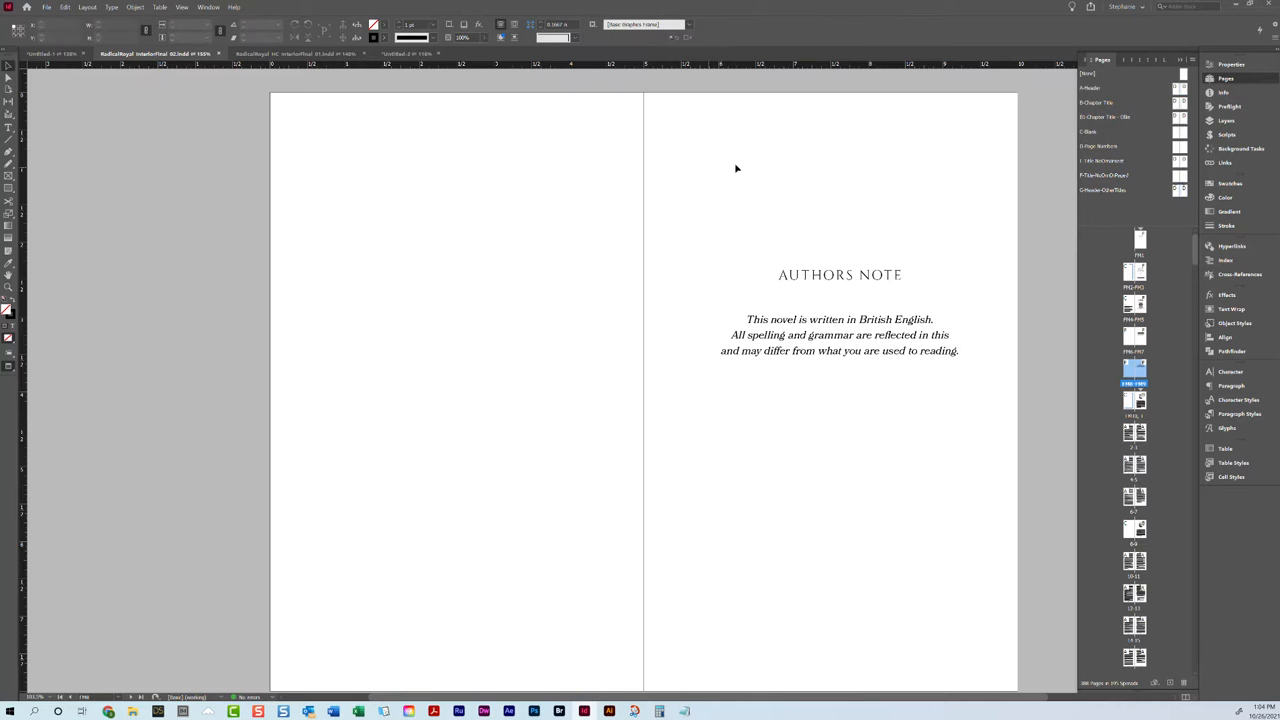
pyautogui.scroll(-2, 454, 277)
pyautogui.scroll(3, 856, 273)
pyautogui.click(864, 347)
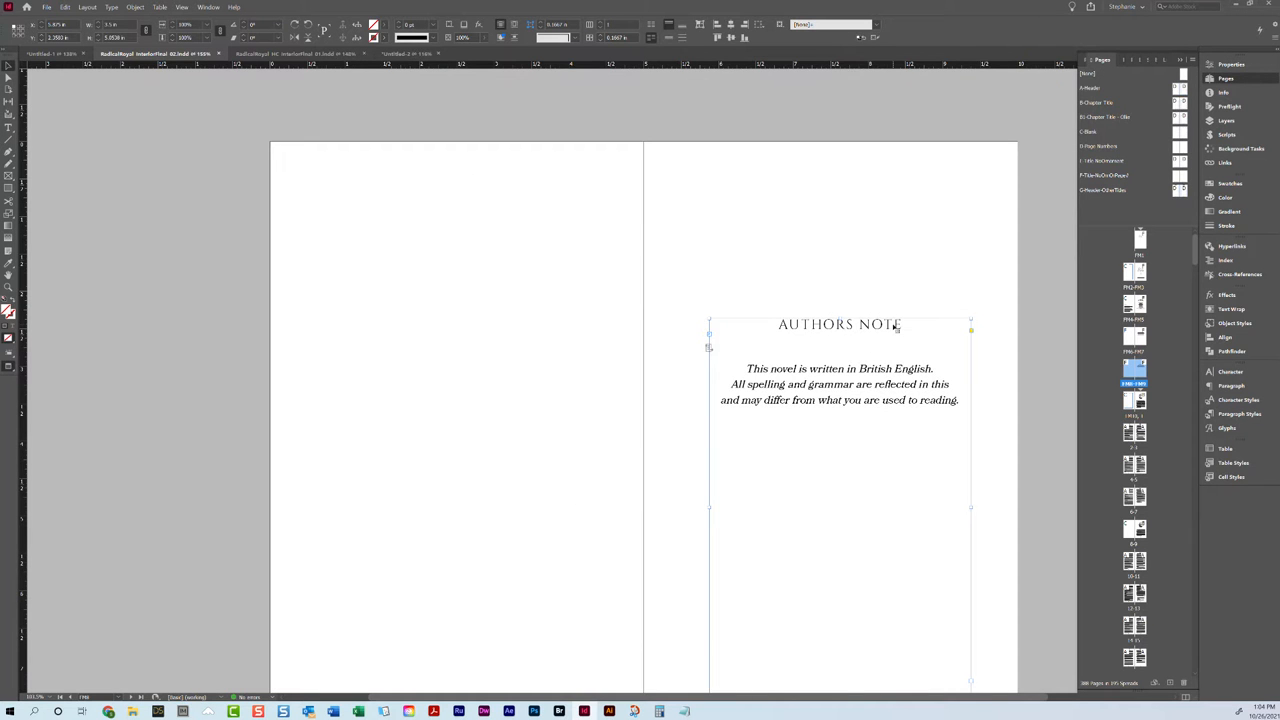
pyautogui.click(886, 277)
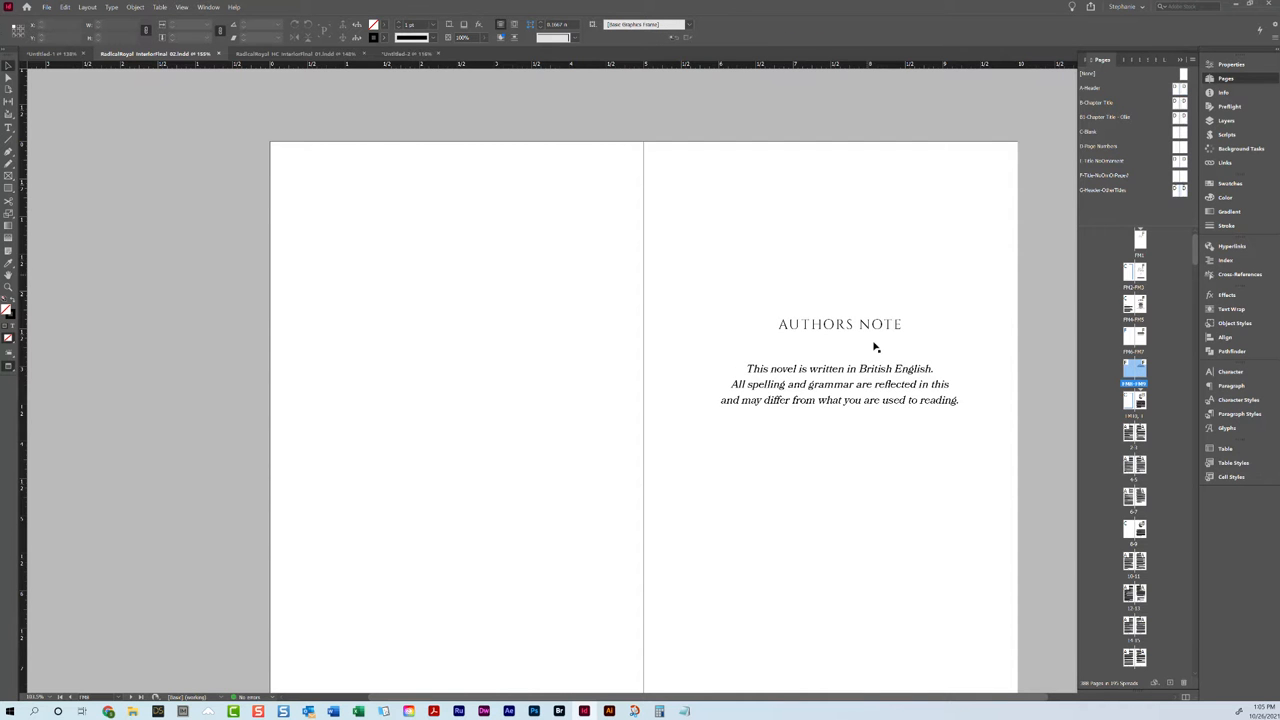
# - Examine the Chapter One opening spread with its guides, frames and hidden characters displayed
pyautogui.scroll(-10, 874, 346)
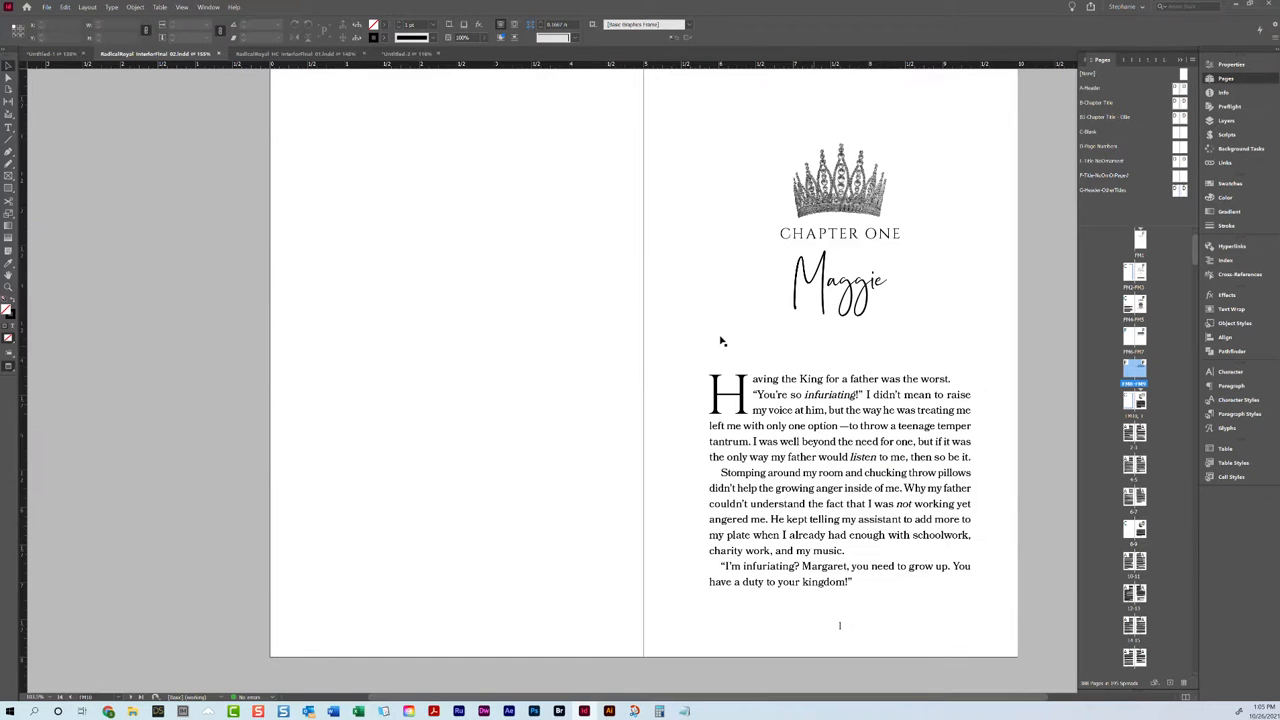
pyautogui.press('w')
pyautogui.scroll(3, 715, 310)
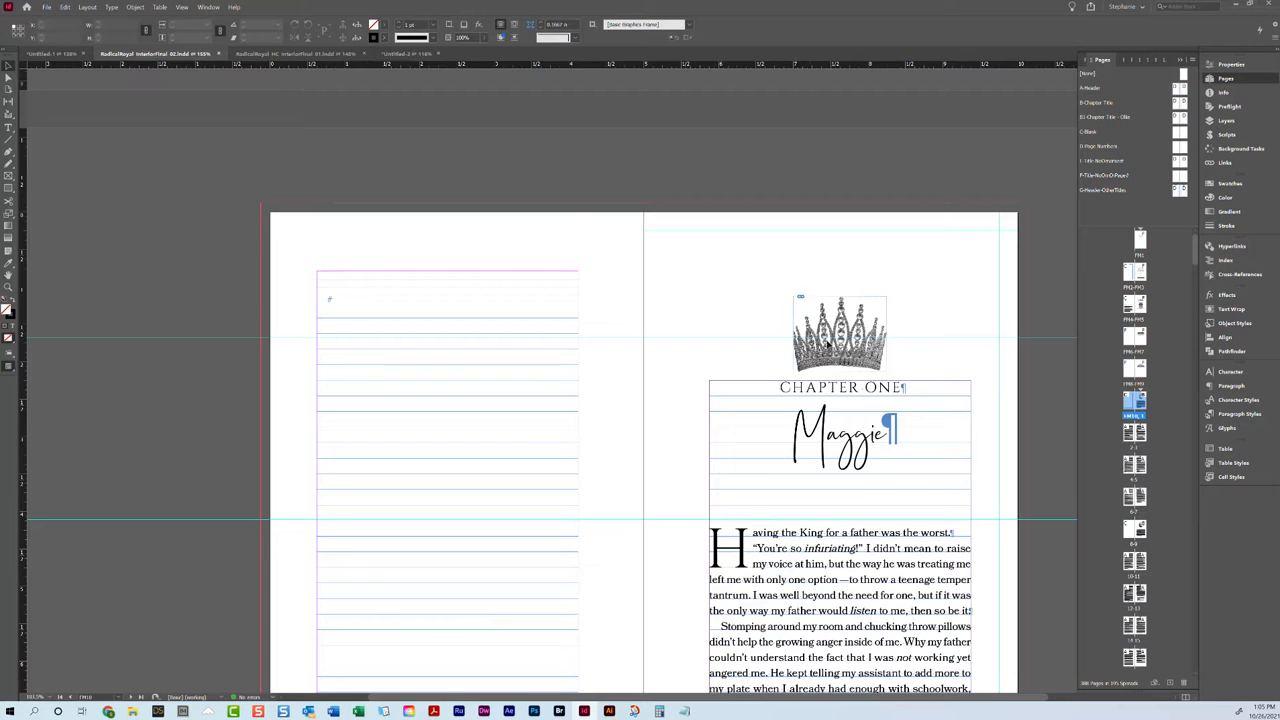
pyautogui.scroll(-2, 826, 343)
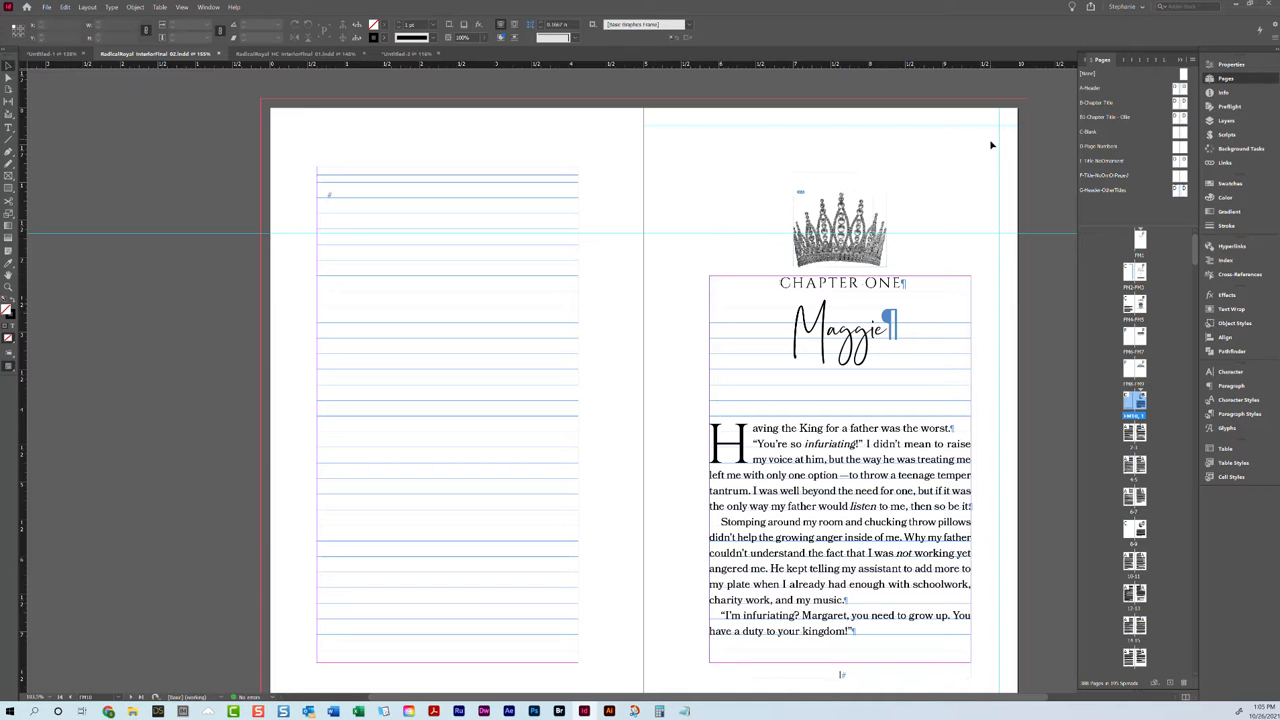
# - Open the B-Chapter Title master and review its facing pages and crown ornament
pyautogui.doubleClick(1182, 103)
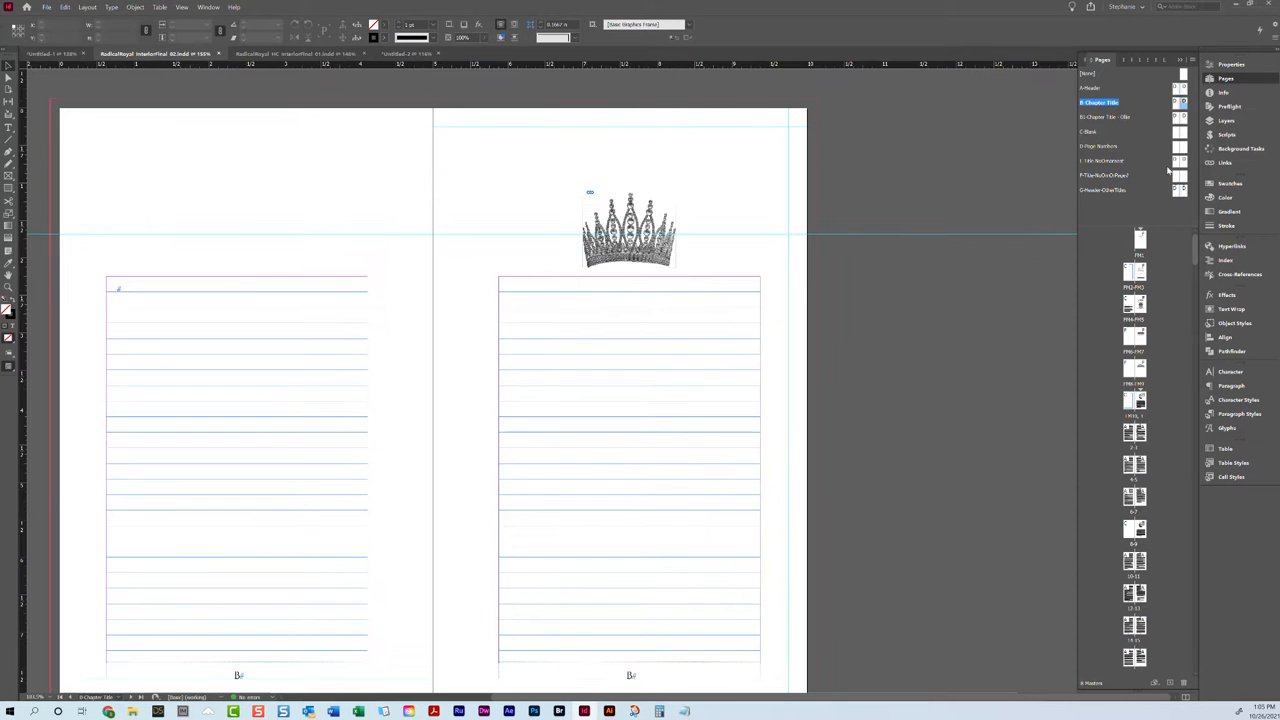
pyautogui.scroll(-2, 800, 170)
pyautogui.scroll(1, 665, 135)
# - Place a copy of the crown ornament above the text frame on the master's left page, and delete that copy
pyautogui.click(661, 160)
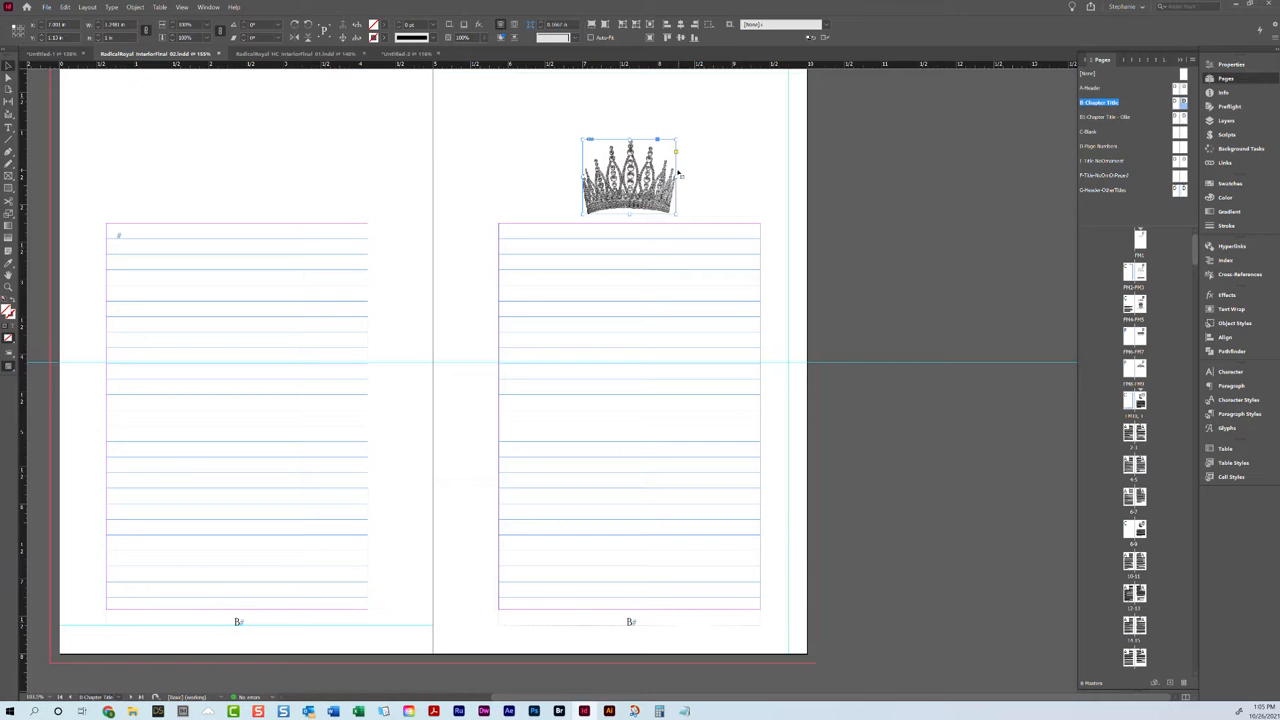
pyautogui.moveTo(667, 153); pyautogui.dragTo(280, 157)
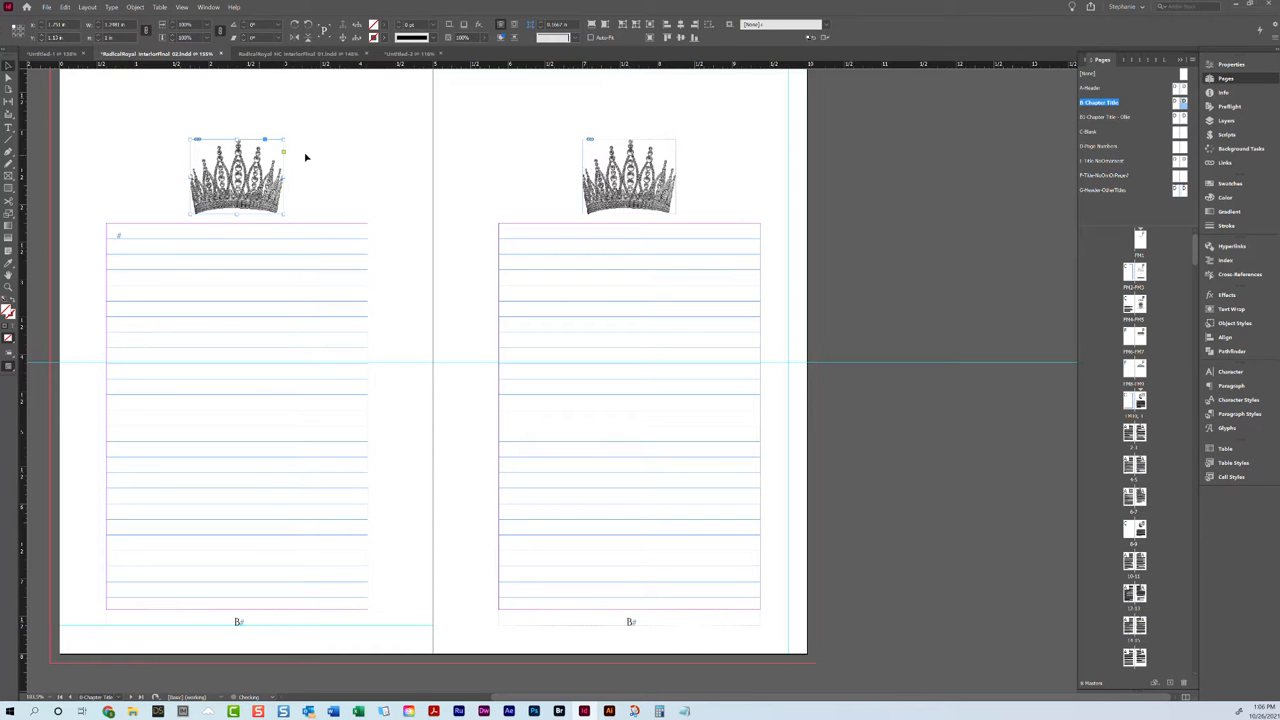
pyautogui.press('Delete')
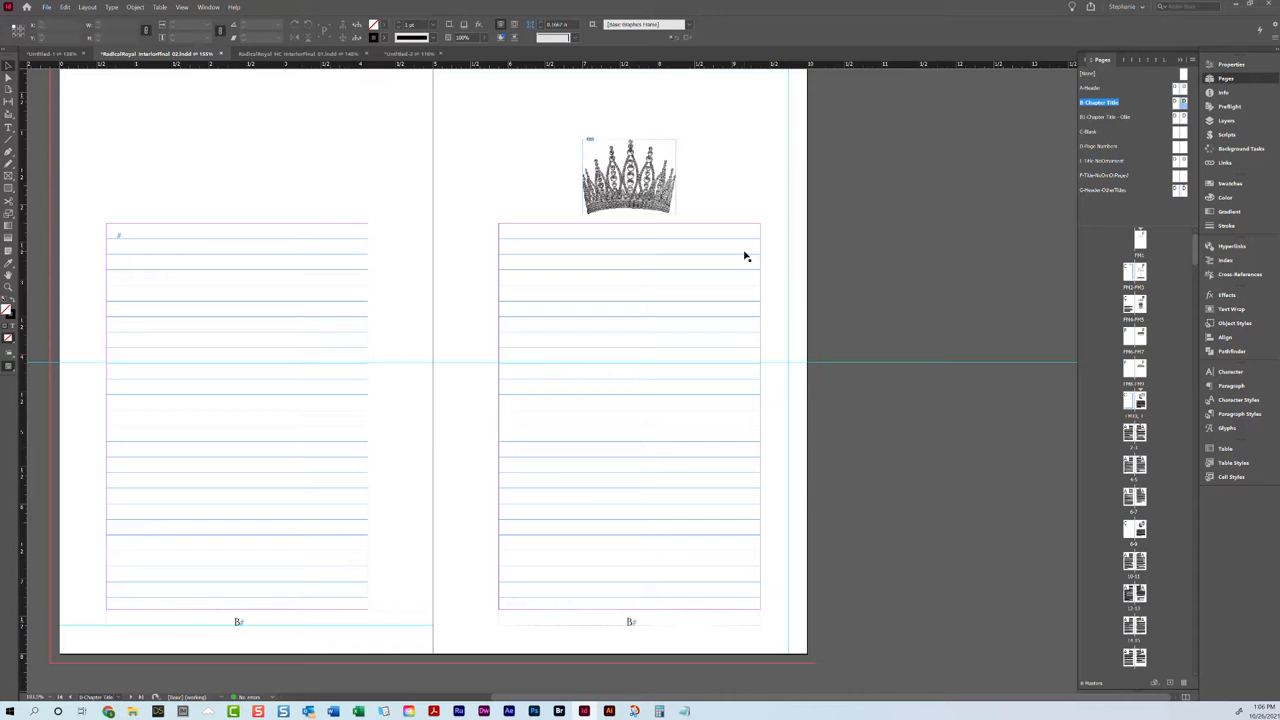
pyautogui.click(655, 165)
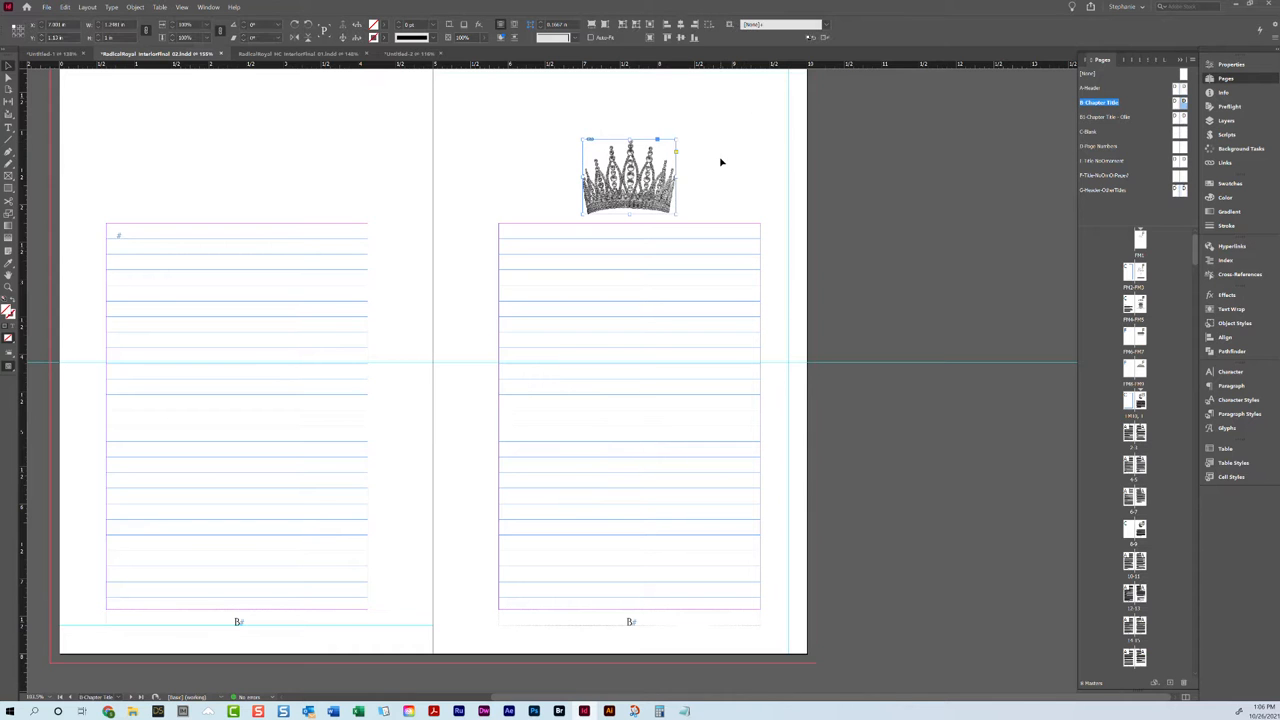
pyautogui.click(933, 138)
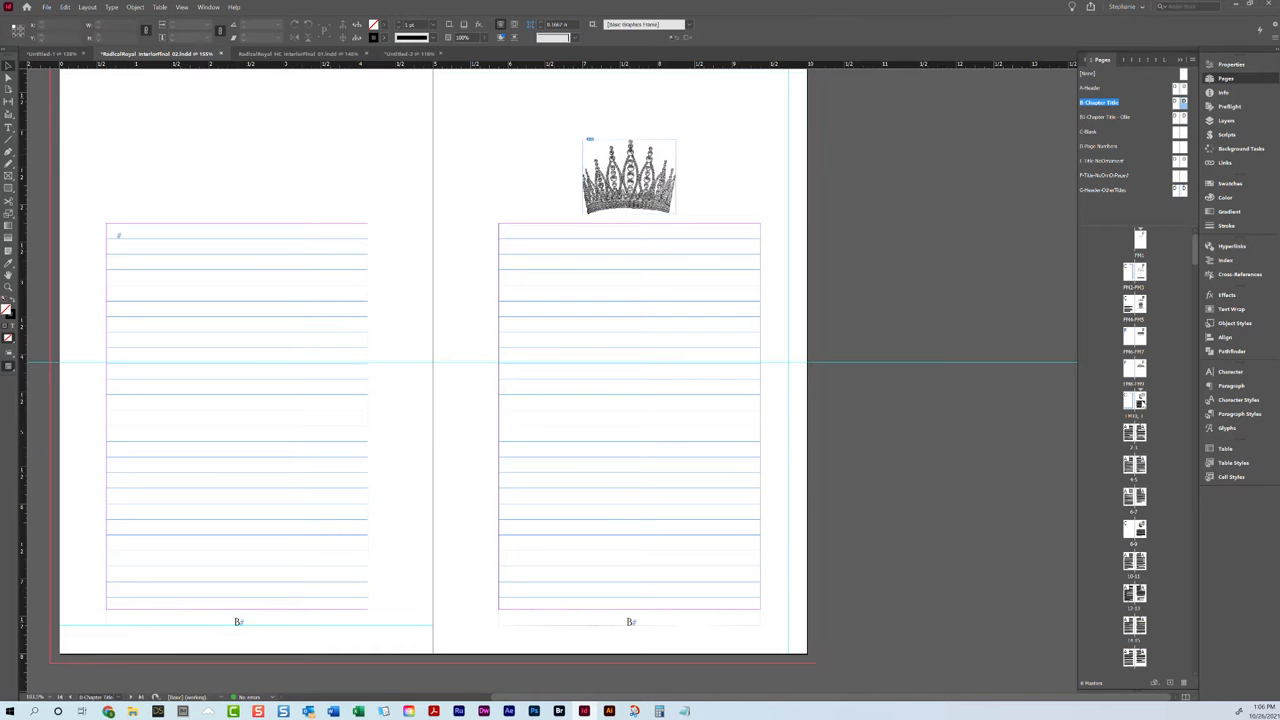
# - Browse the body pages from Chapter One through Chapter Four, comparing the ornaments on the chapter openings
pyautogui.doubleClick(1140, 400)
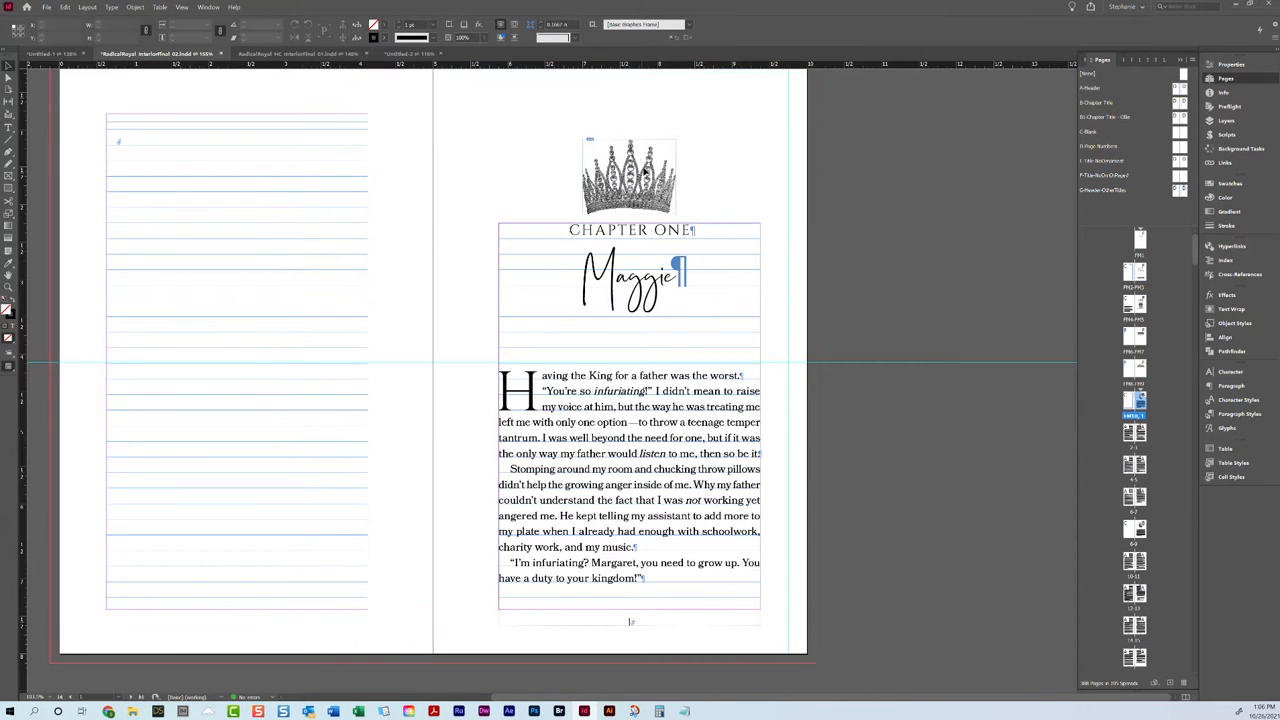
pyautogui.scroll(-15, 595, 143)
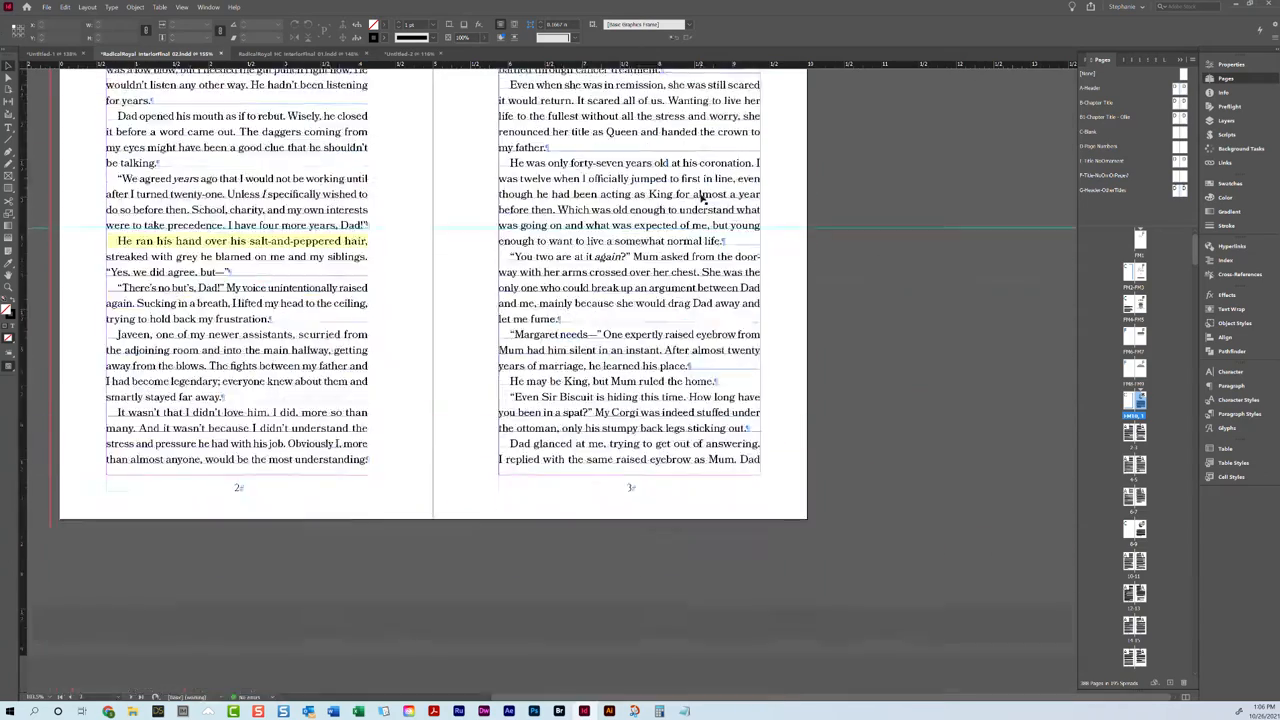
pyautogui.scroll(-15, 703, 198)
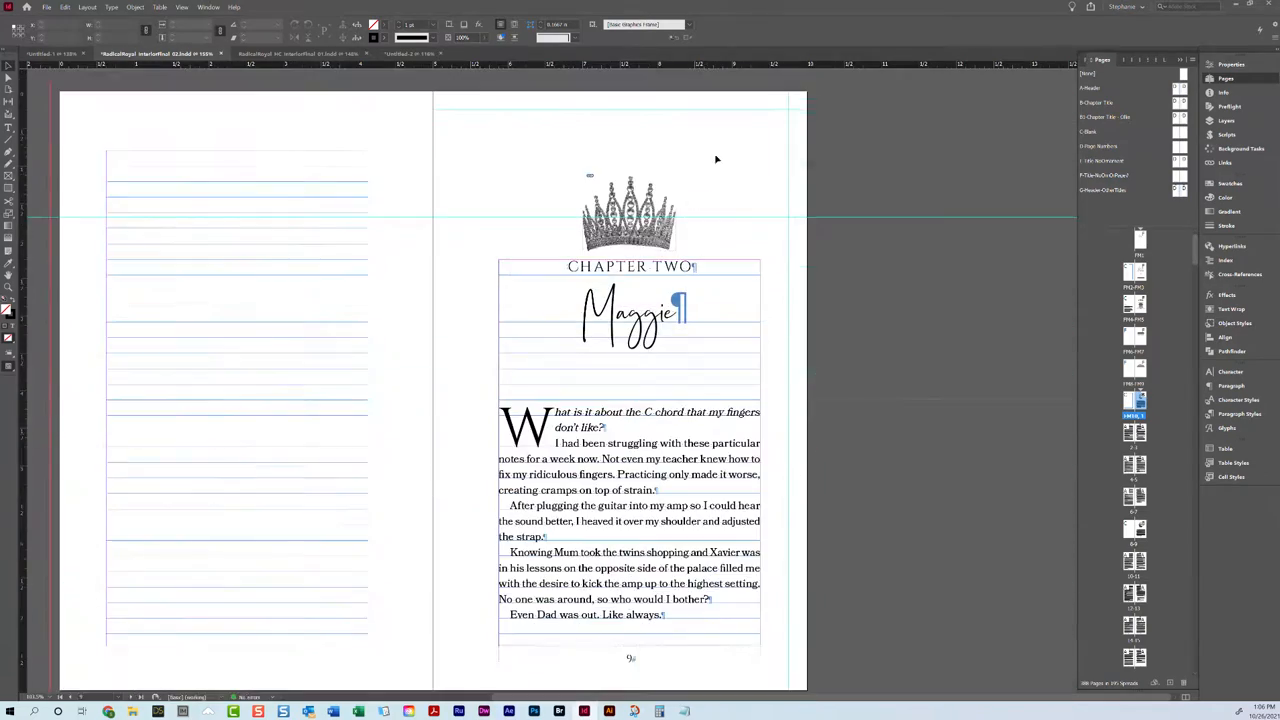
pyautogui.scroll(-15, 788, 264)
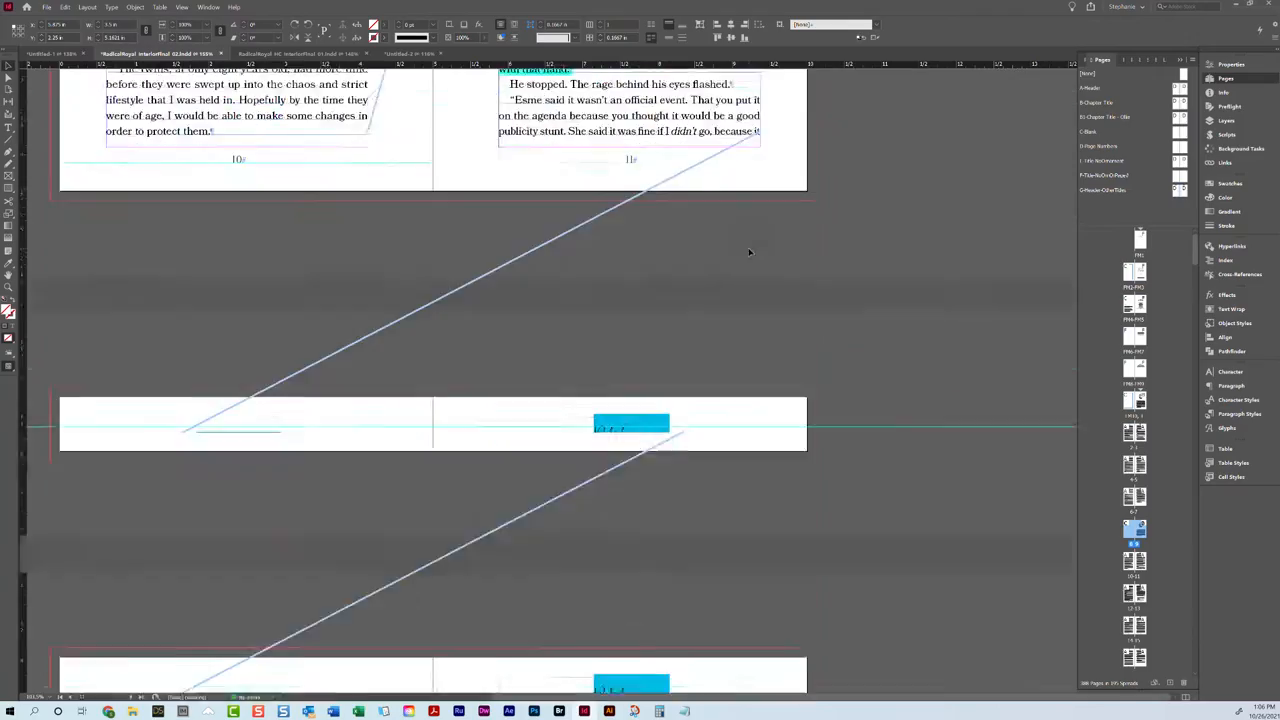
pyautogui.scroll(-12, 749, 252)
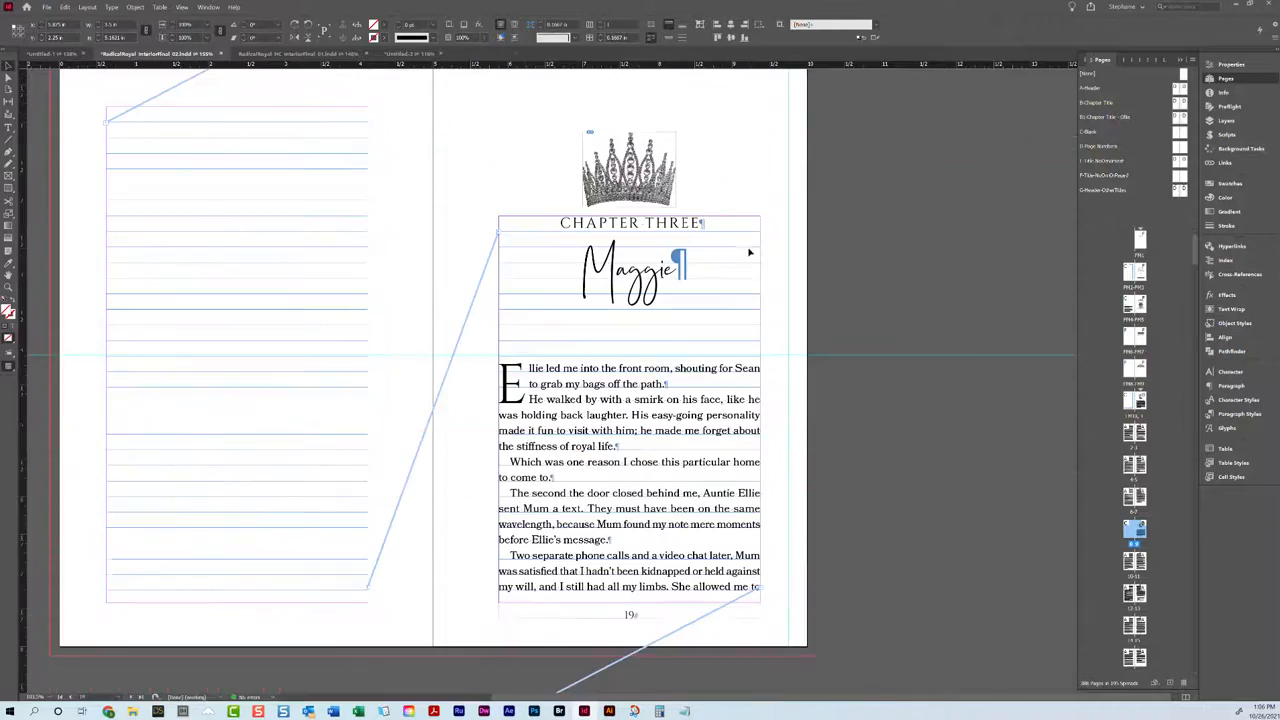
pyautogui.scroll(-15, 754, 205)
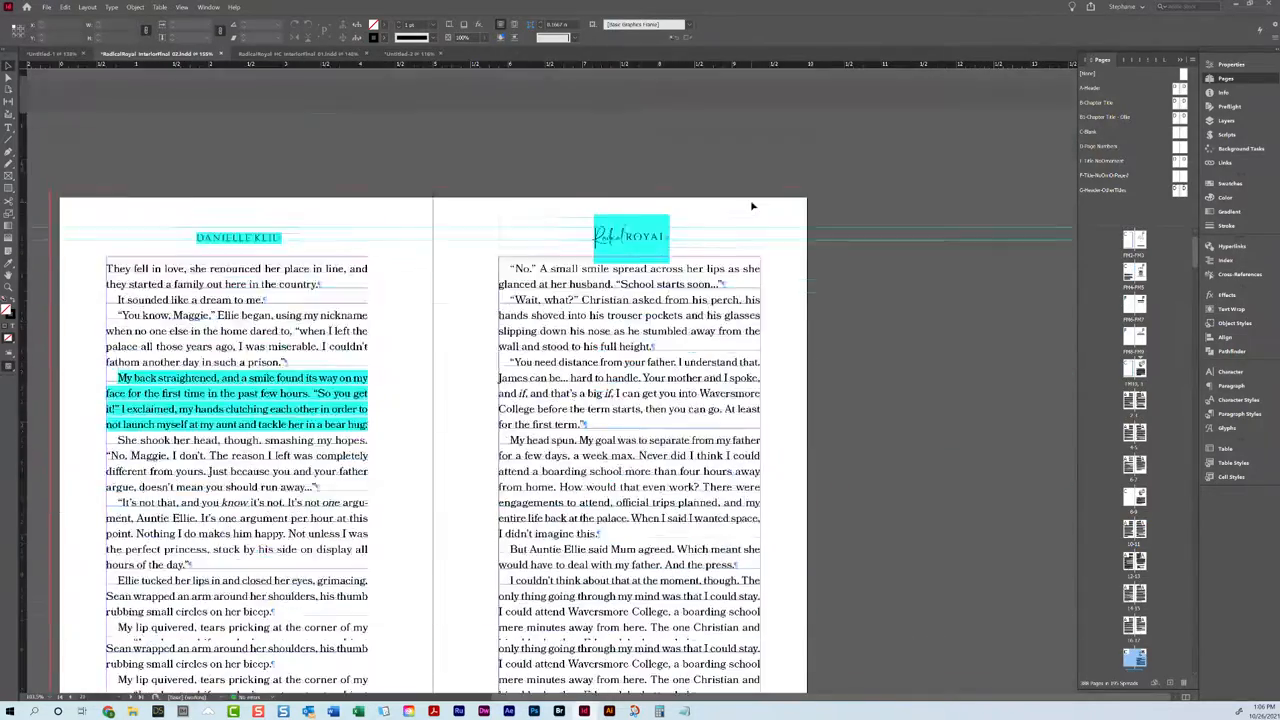
pyautogui.scroll(-15, 754, 207)
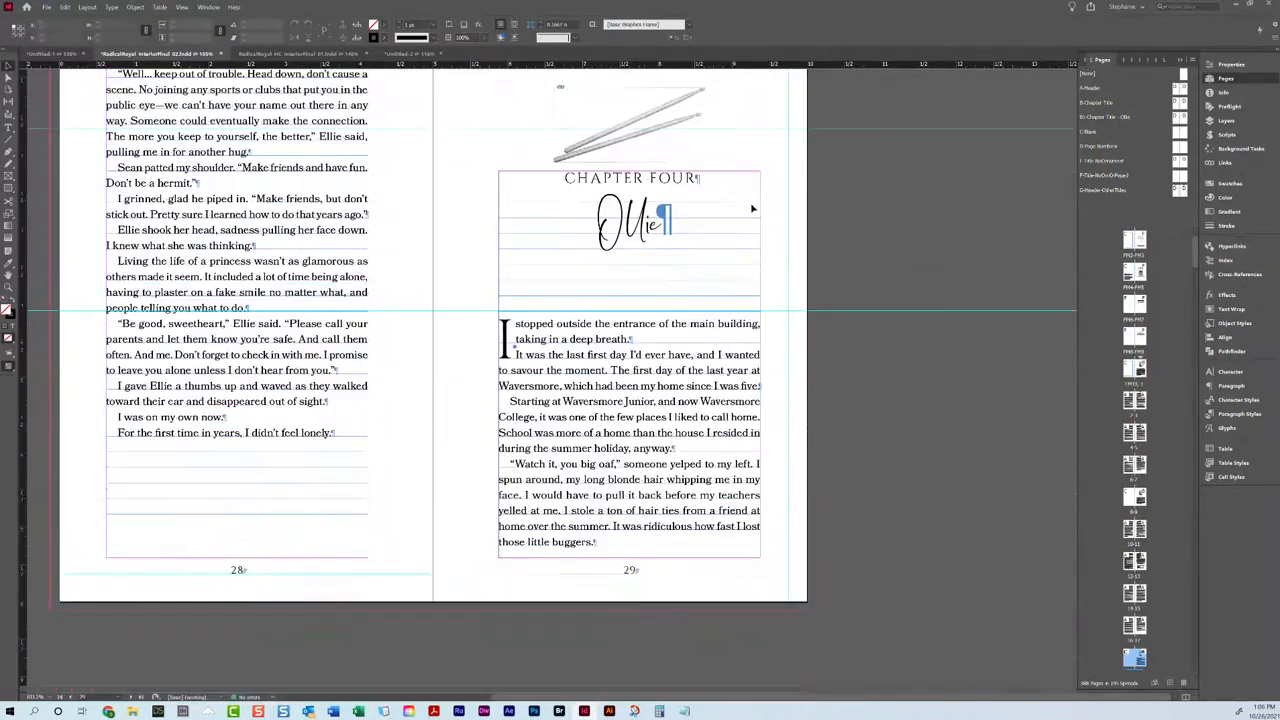
pyautogui.scroll(1, 636, 192)
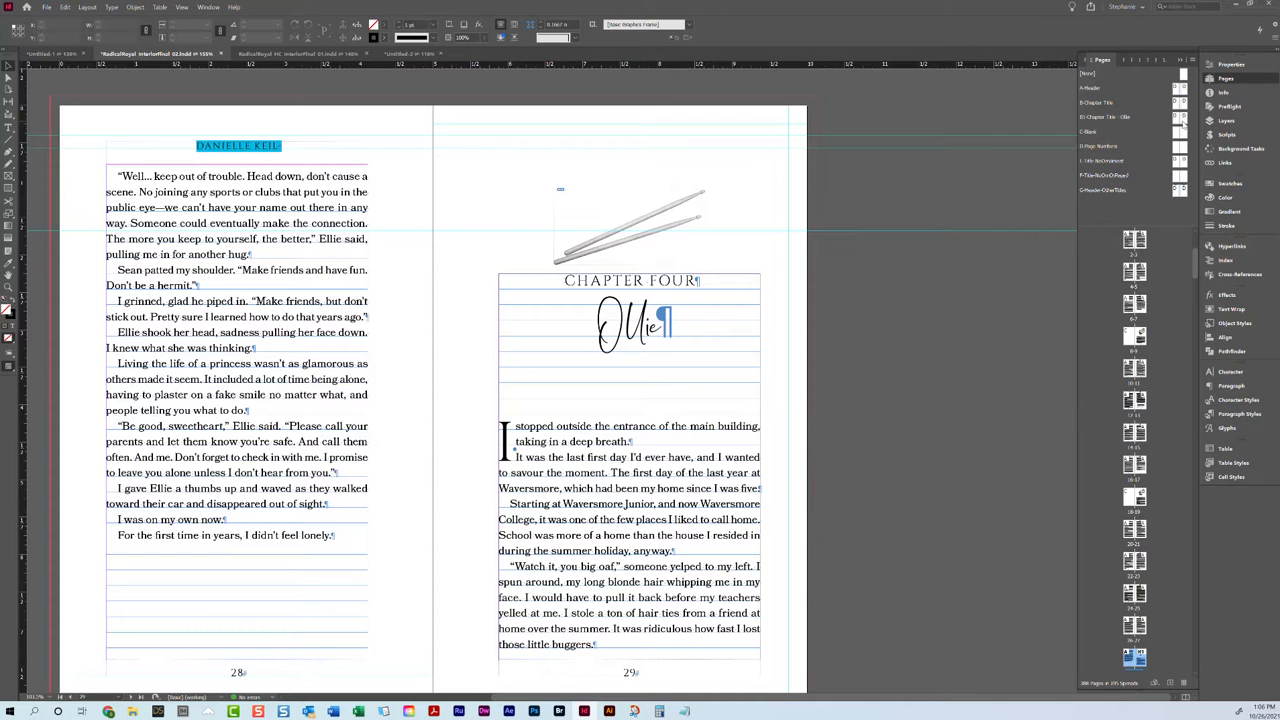
# - Open the B1-Chapter Title - Ollie master and inspect its drumsticks ornament
pyautogui.doubleClick(1182, 118)
pyautogui.click(704, 208)
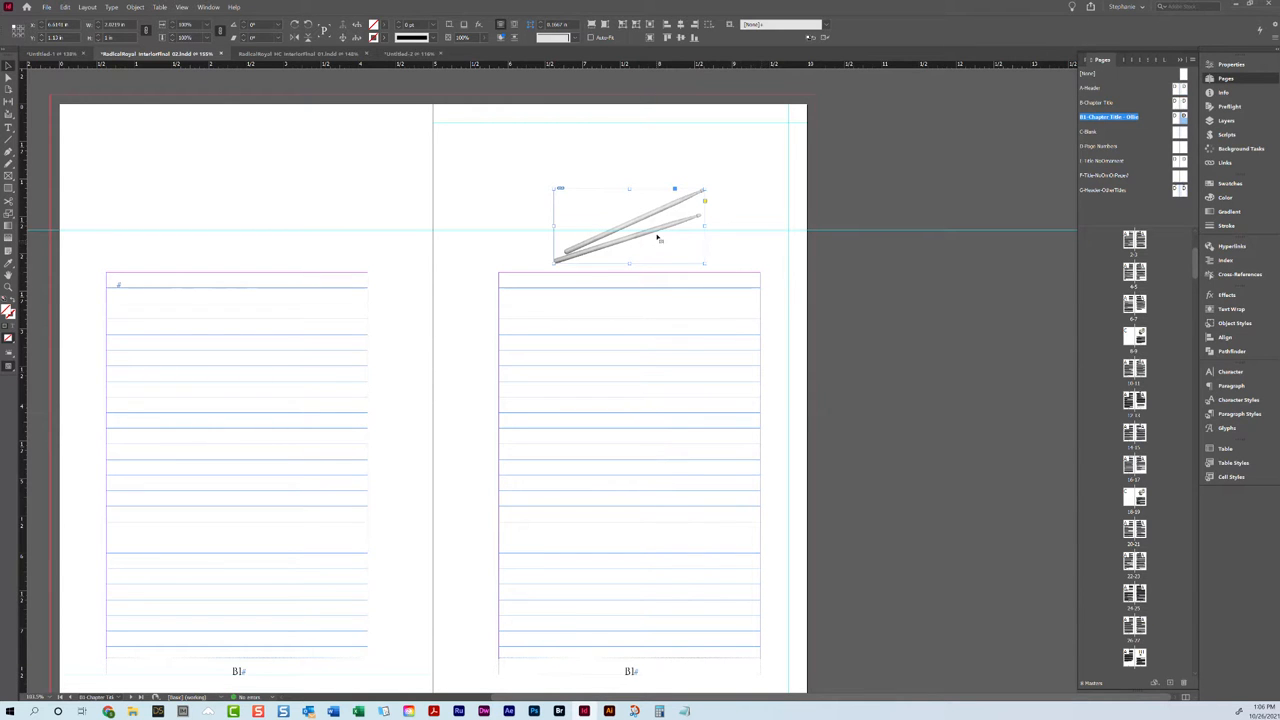
pyautogui.click(1031, 198)
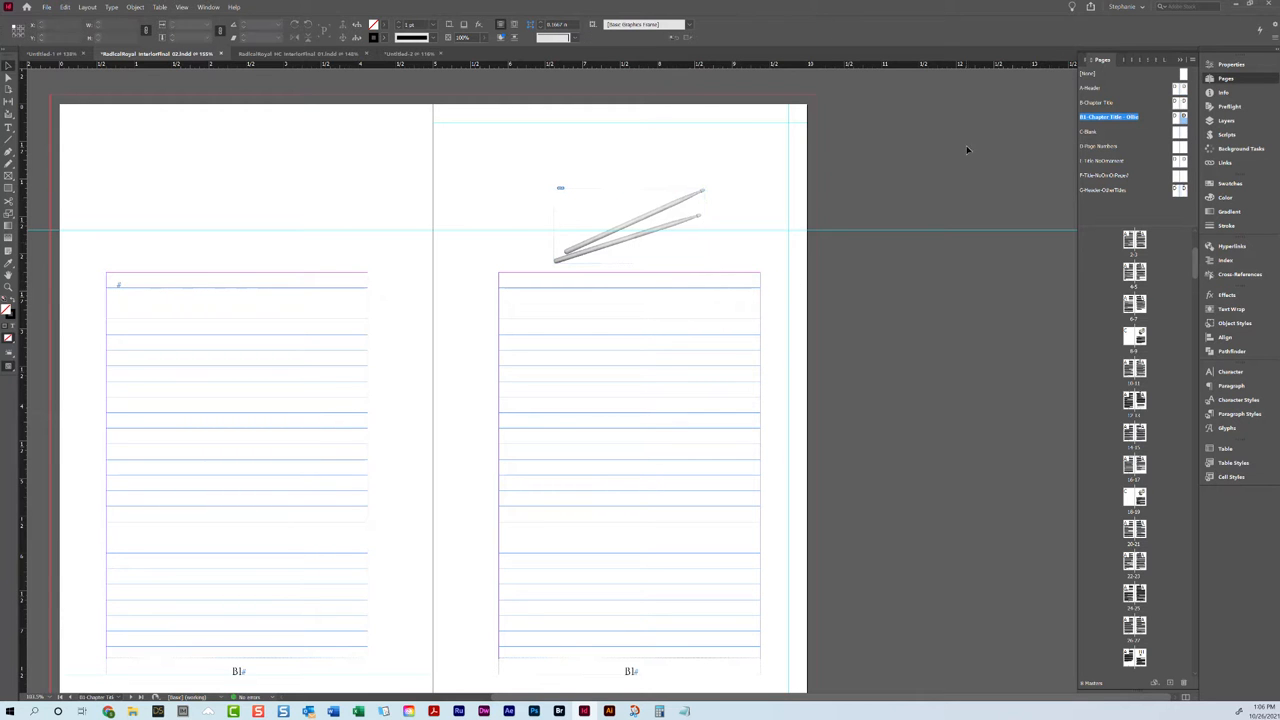
# - Switch to the RadicalRoyal_HC_InteriorFinal document and review its opening title page and illustrated full title spread
pyautogui.click(293, 54)
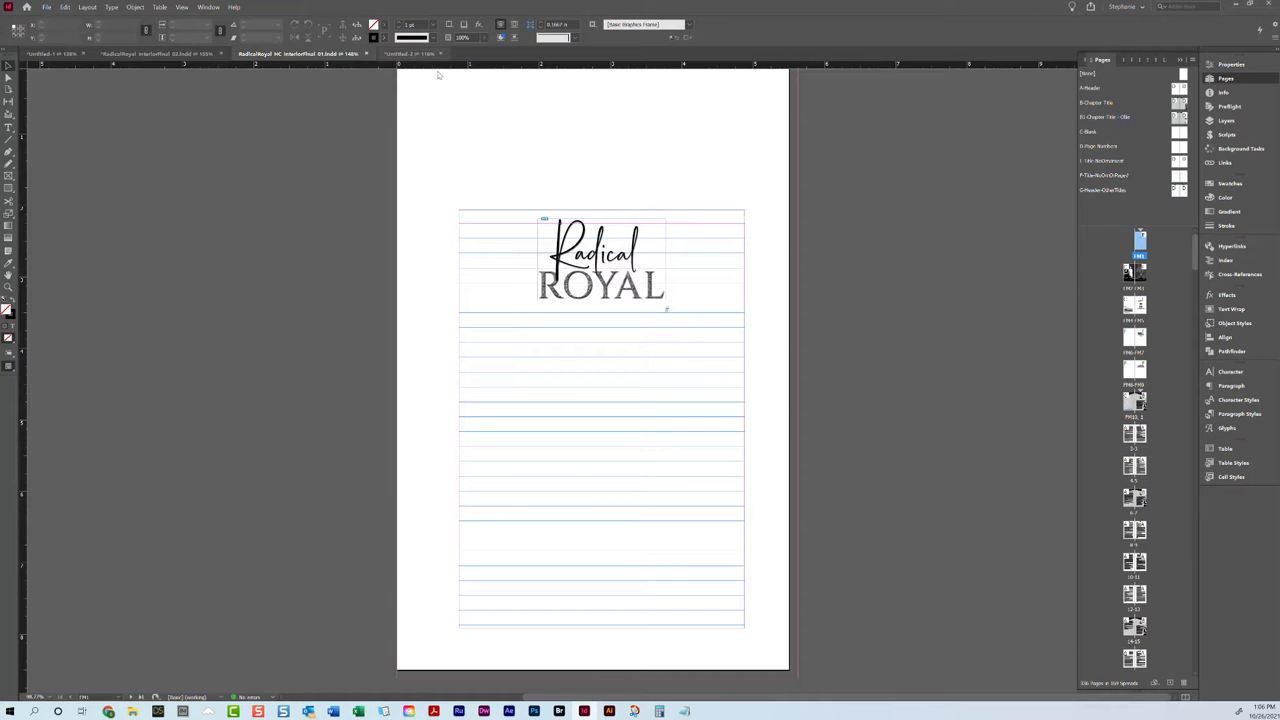
pyautogui.scroll(1, 741, 235)
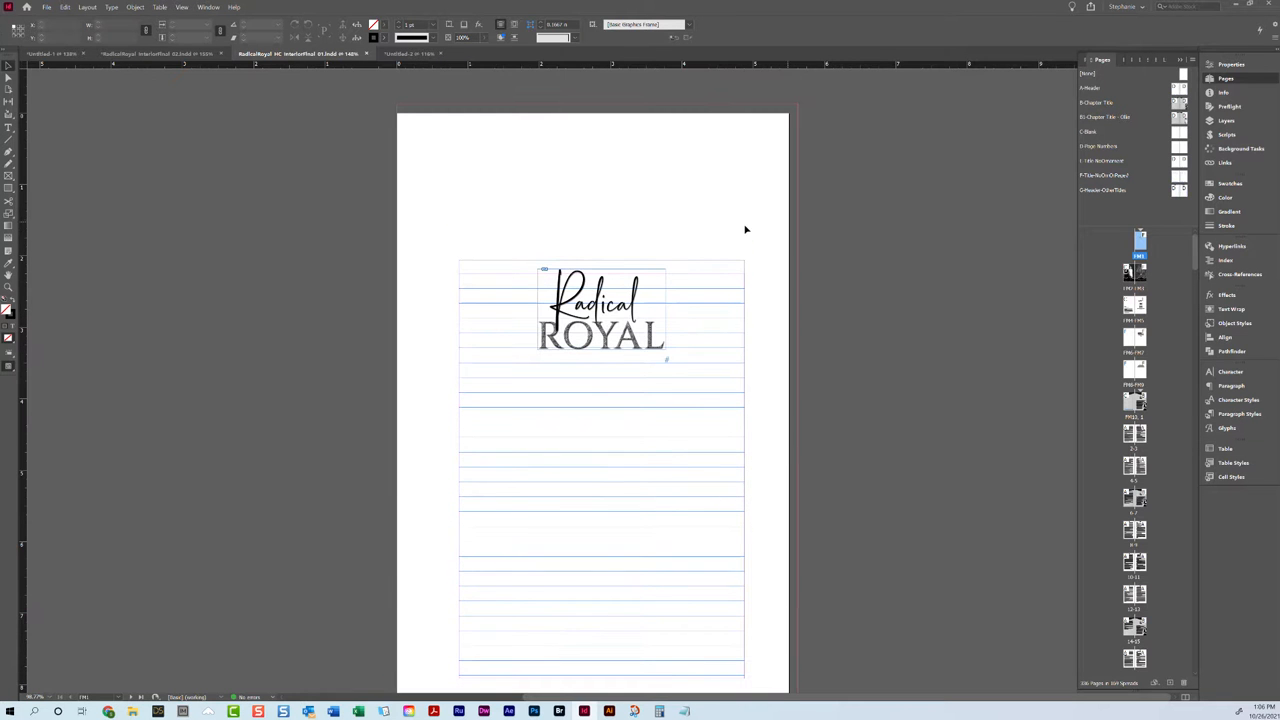
pyautogui.scroll(-10, 967, 191)
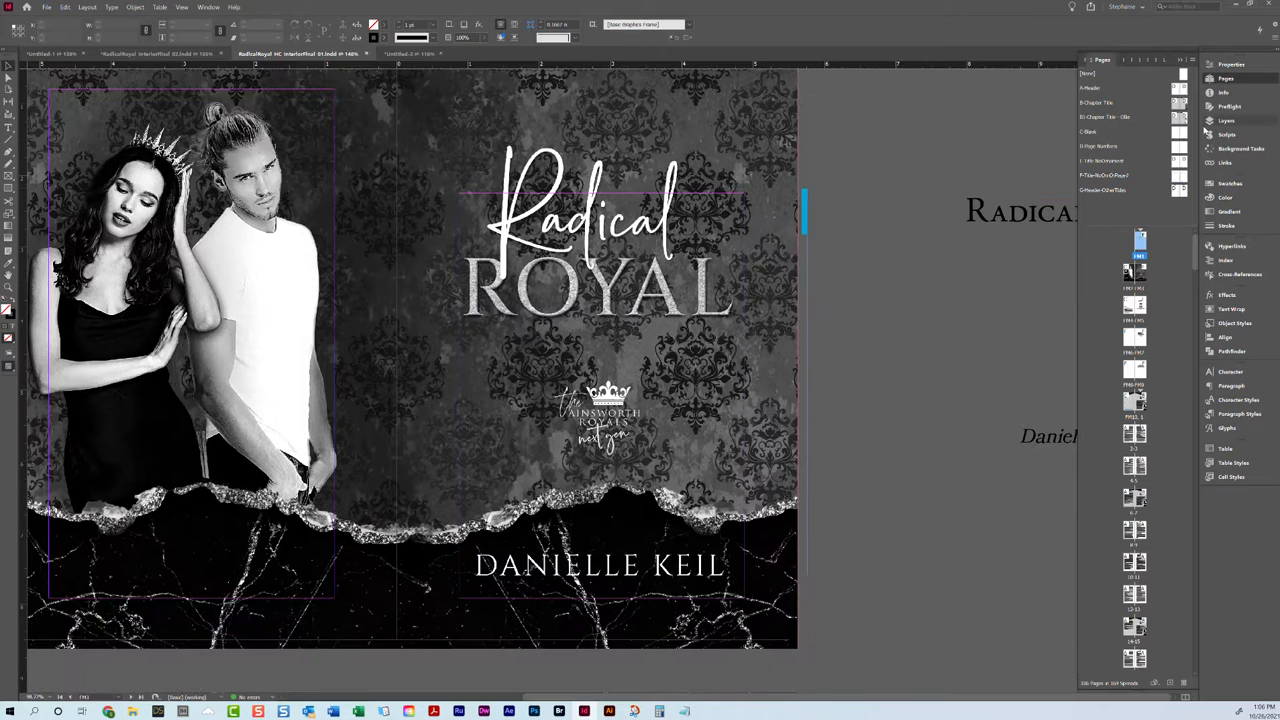
# - Preview the hardcover's B-Chapter Title and B1-Chapter Title - Ollie masters without guides
pyautogui.doubleClick(1098, 102)
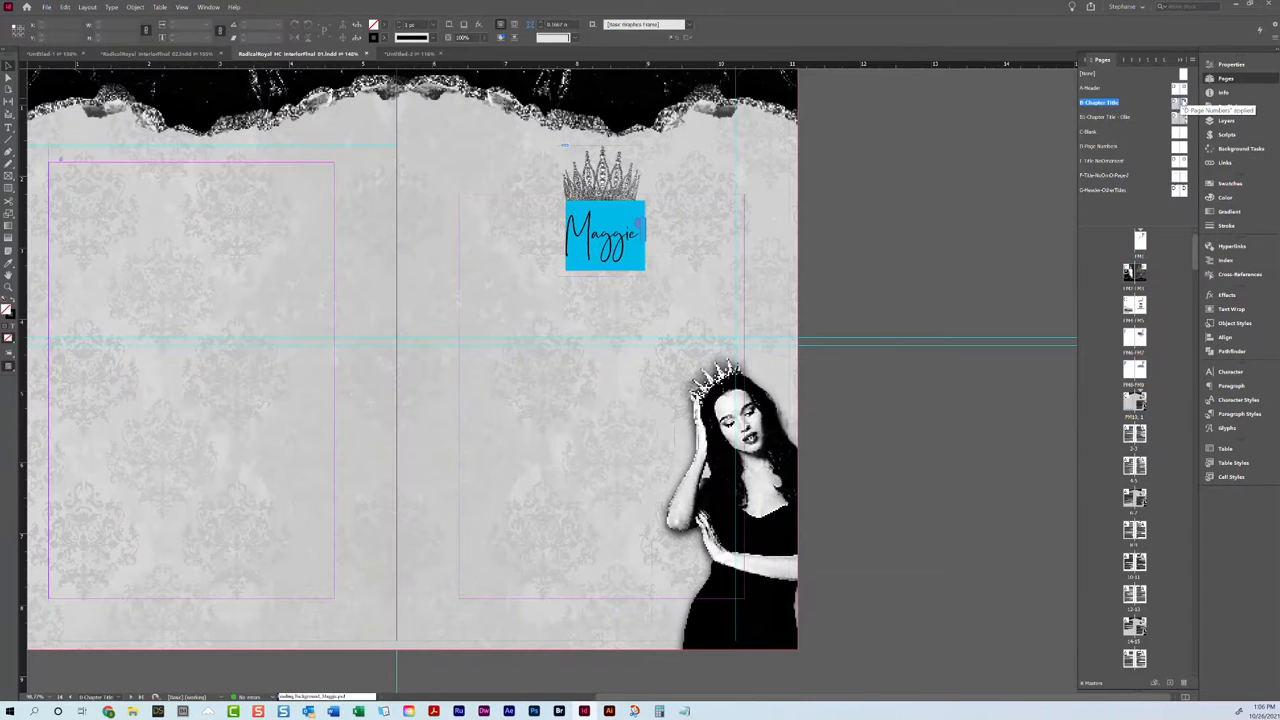
pyautogui.press('w')
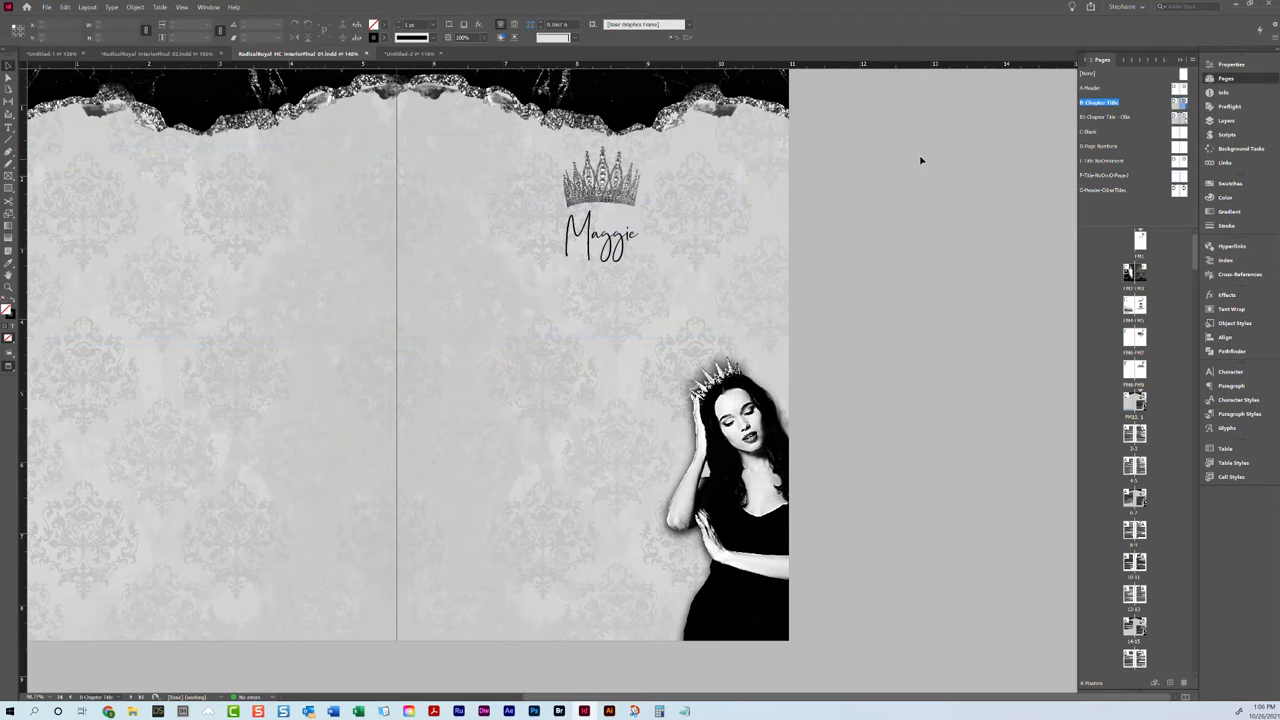
pyautogui.doubleClick(1180, 117)
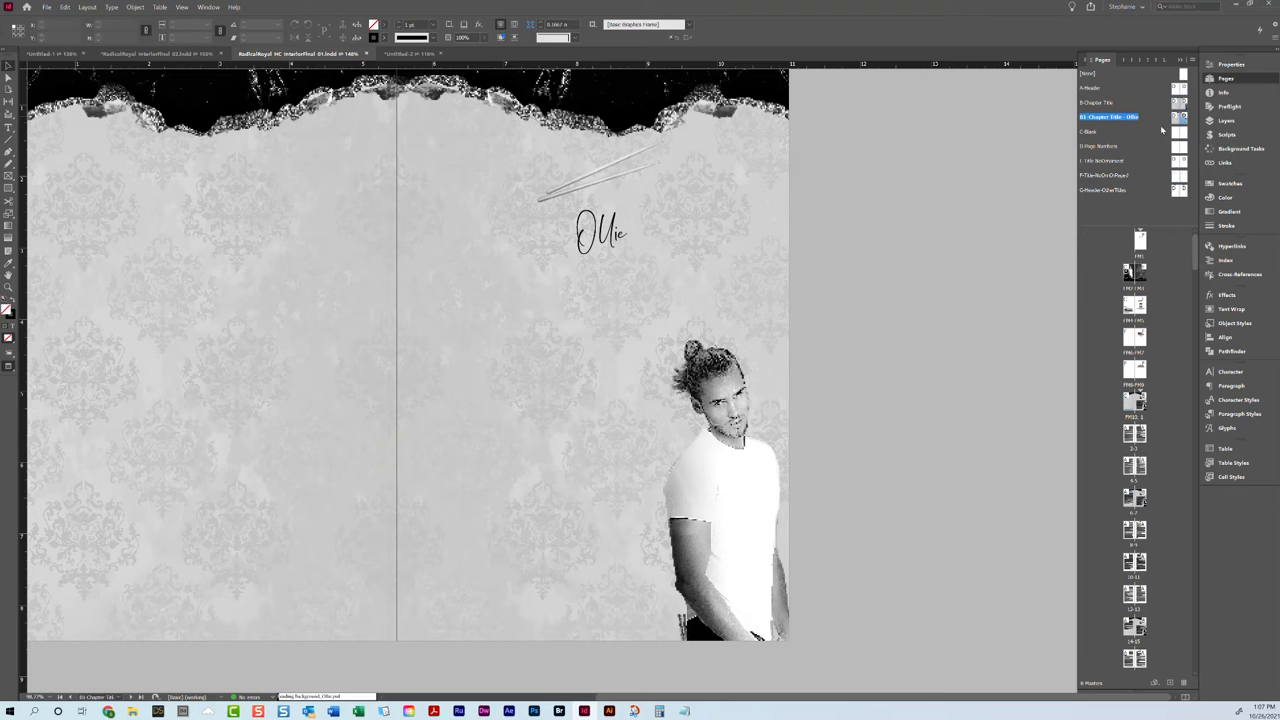
# - Compare the crown and portrait artwork on the B-Chapter Title master with the drumsticks version on B1-Chapter Title - Ollie
pyautogui.doubleClick(1180, 102)
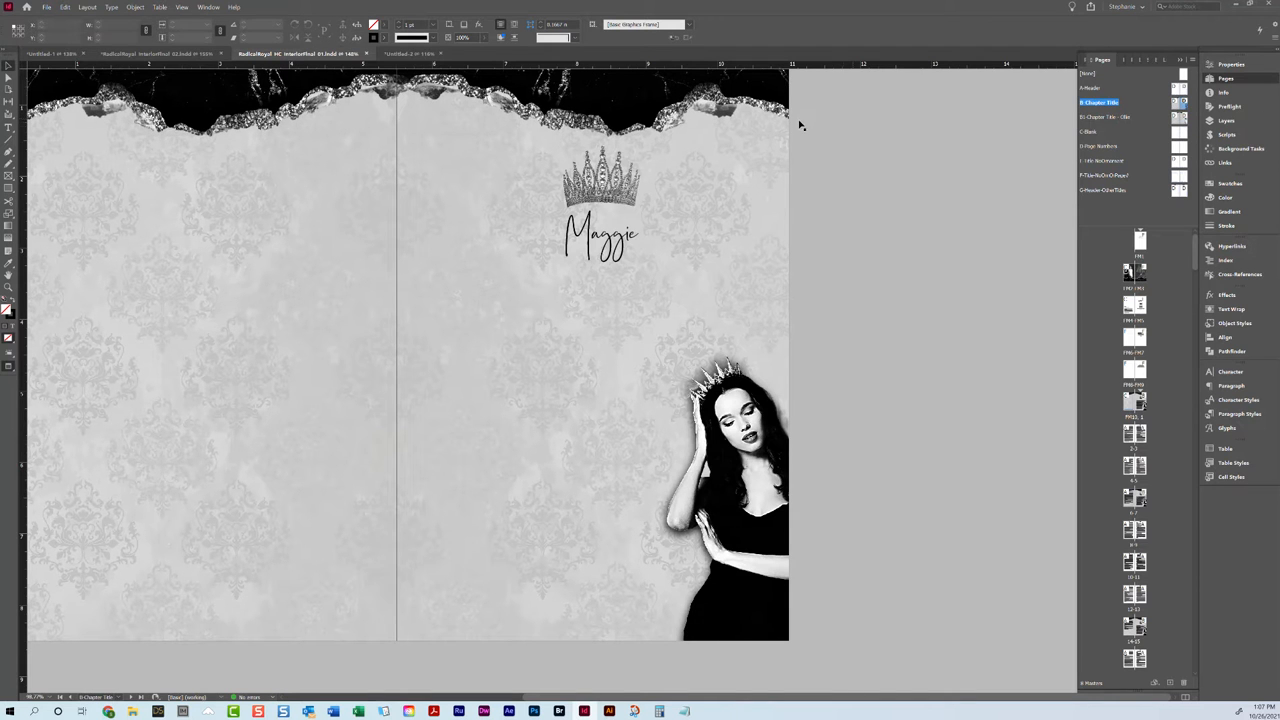
pyautogui.doubleClick(1180, 117)
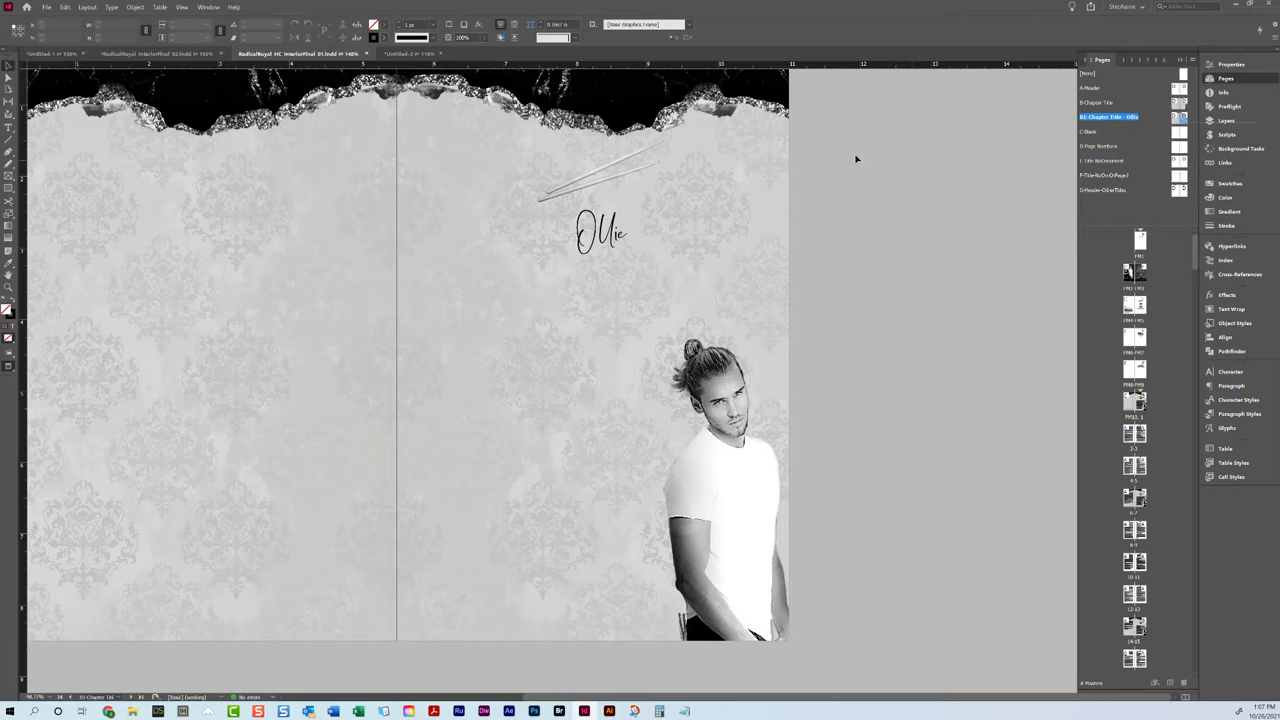
# - Open 4H-1_TheInitiation_InteriorDraft_01.indd from the other client's 4 Horsemen folder, skipping the missing fonts replacement
pyautogui.click(47, 10)
pyautogui.click(70, 33)
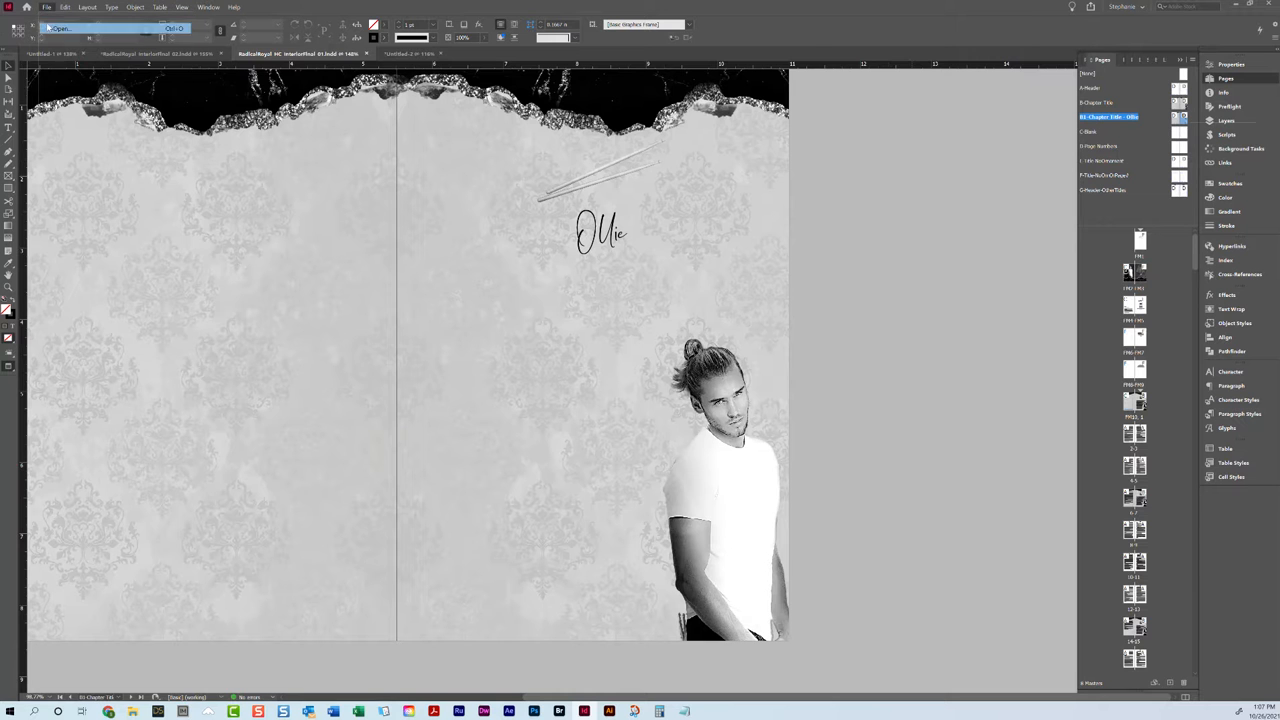
pyautogui.click(575, 233)
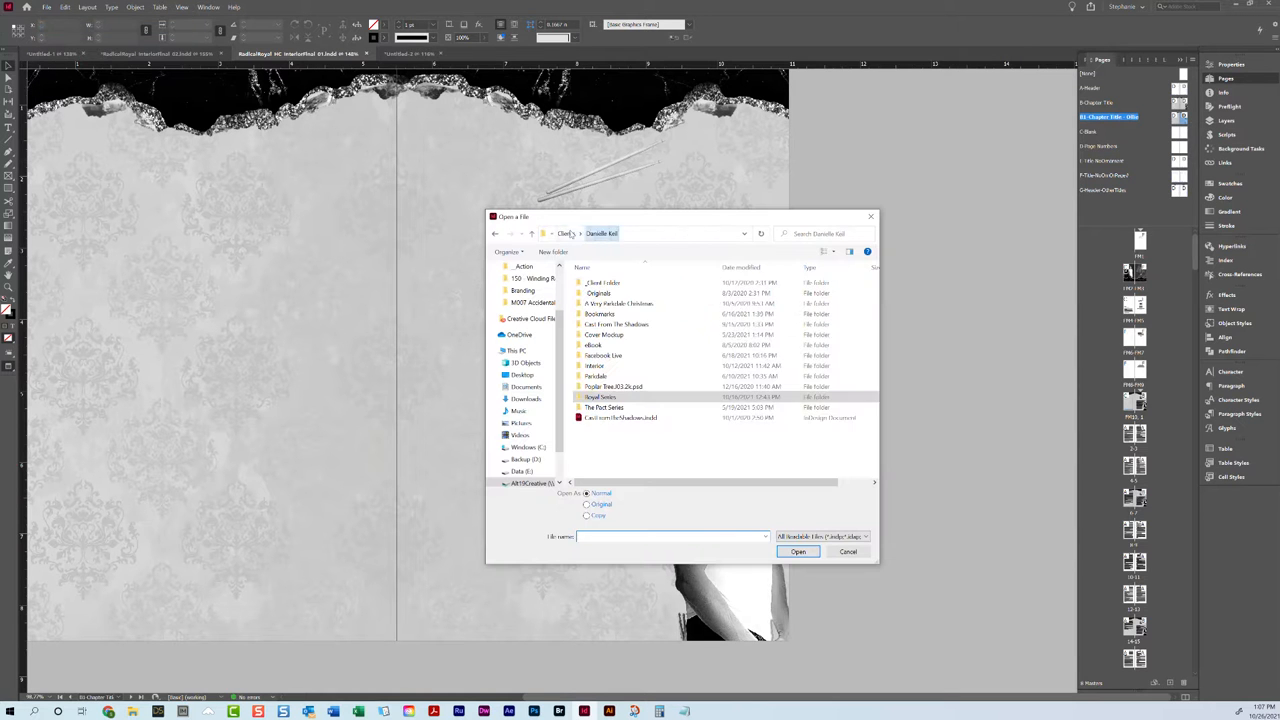
pyautogui.click(575, 235)
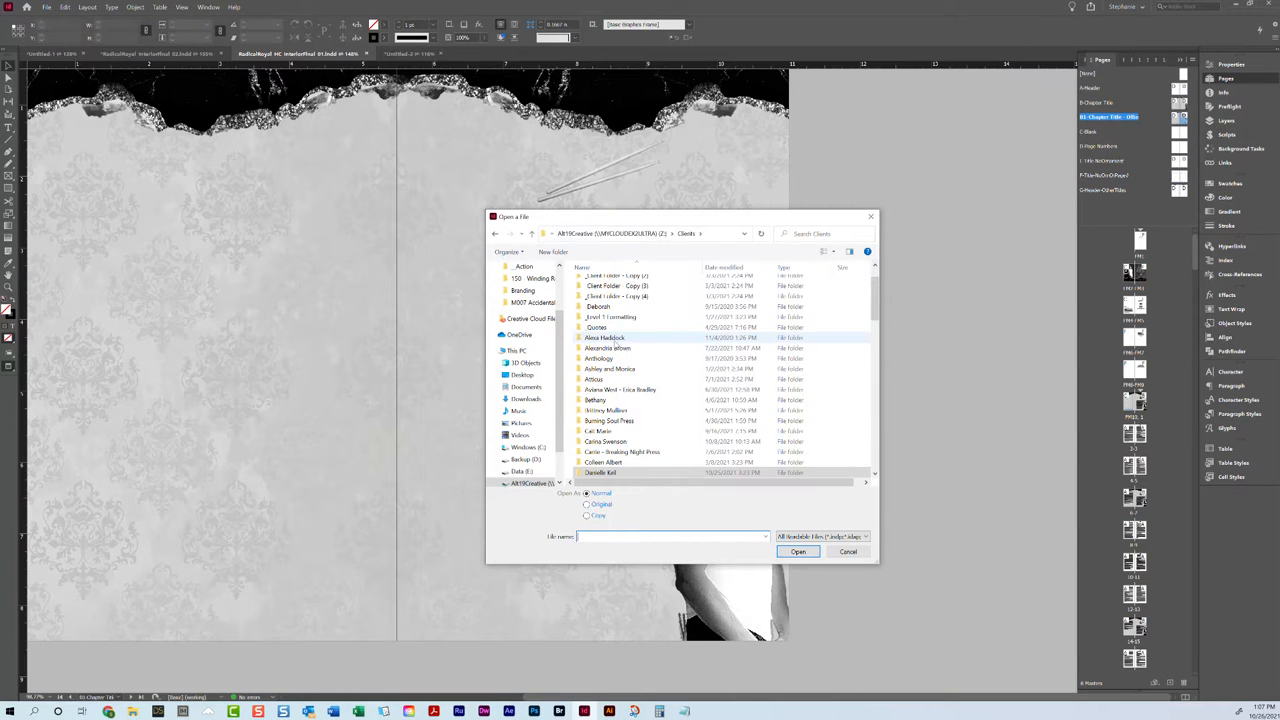
pyautogui.scroll(-3, 618, 345)
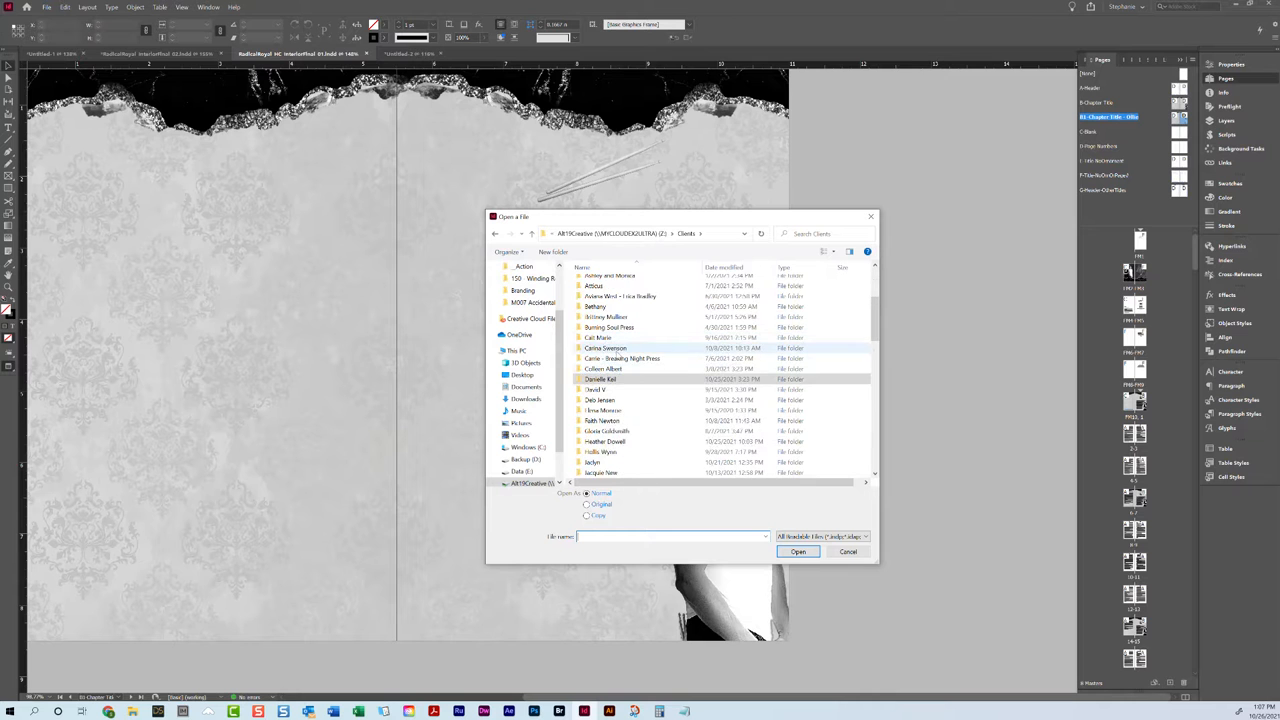
pyautogui.scroll(-1, 610, 365)
pyautogui.doubleClick(602, 380)
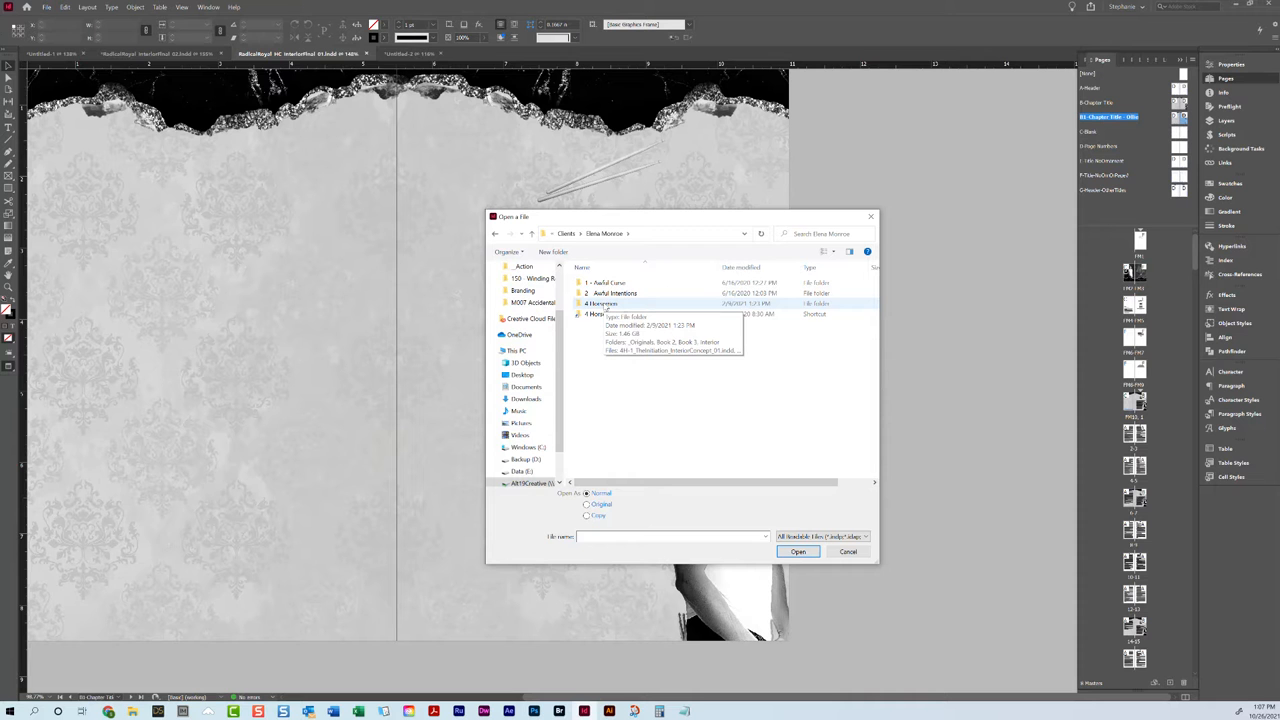
pyautogui.doubleClick(603, 304)
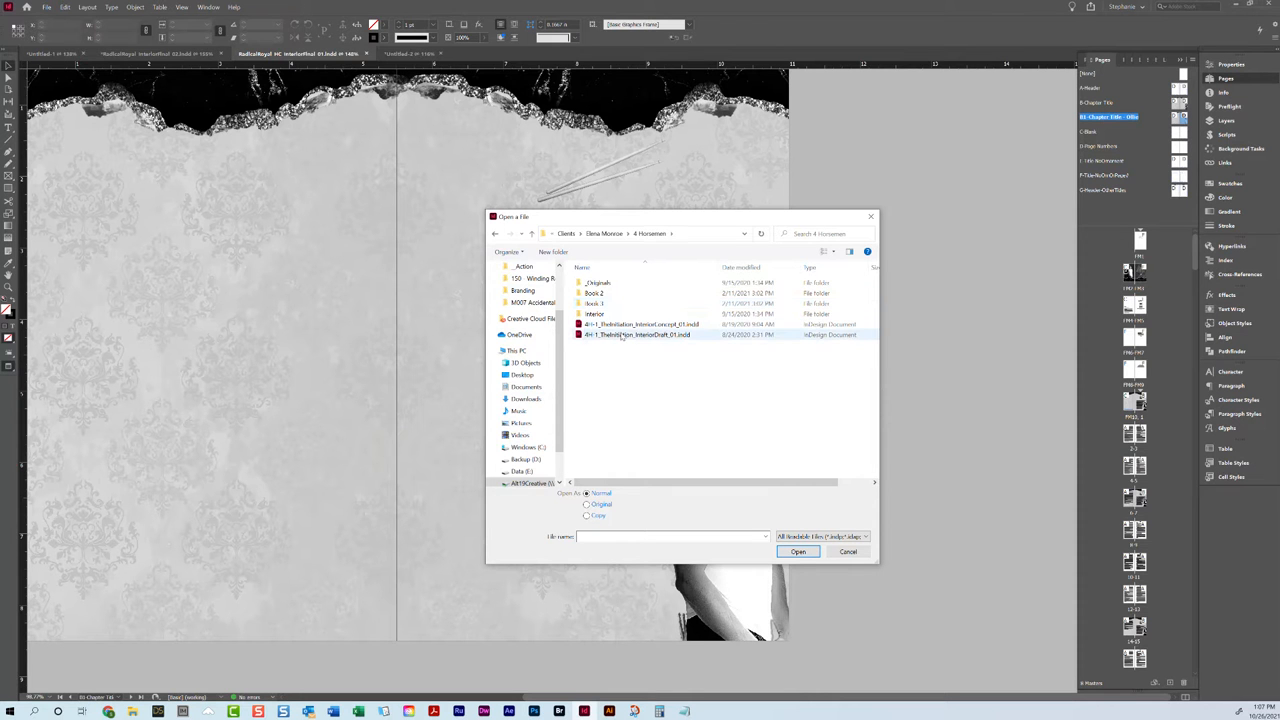
pyautogui.doubleClick(630, 336)
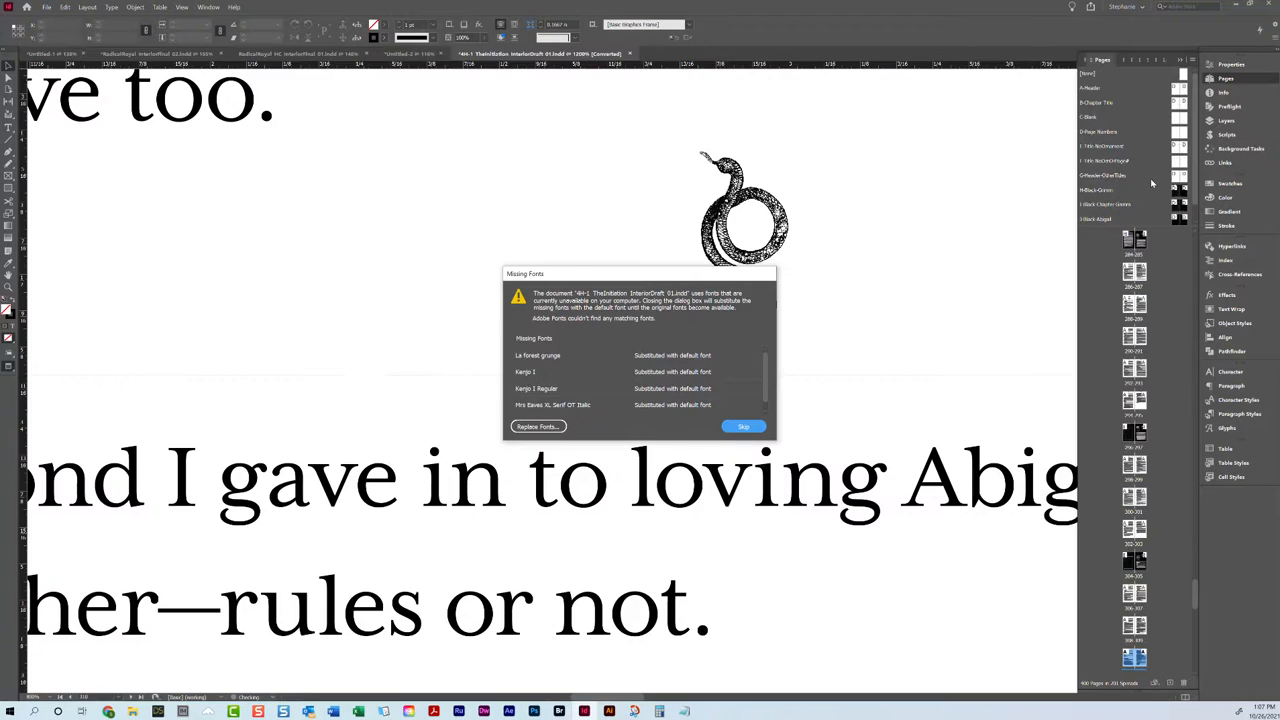
pyautogui.click(745, 427)
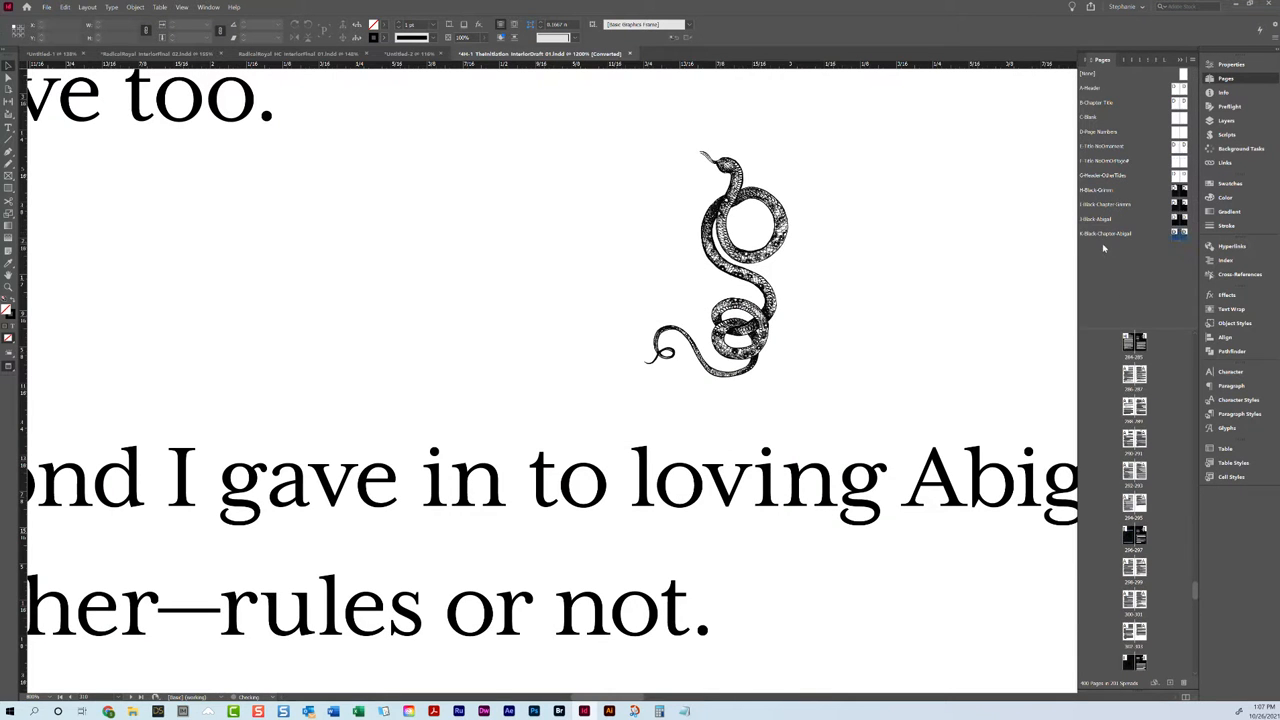
# - View the full K-Black-Chapter-Abigail master spread and select its dark background image to examine it
pyautogui.doubleClick(1184, 236)
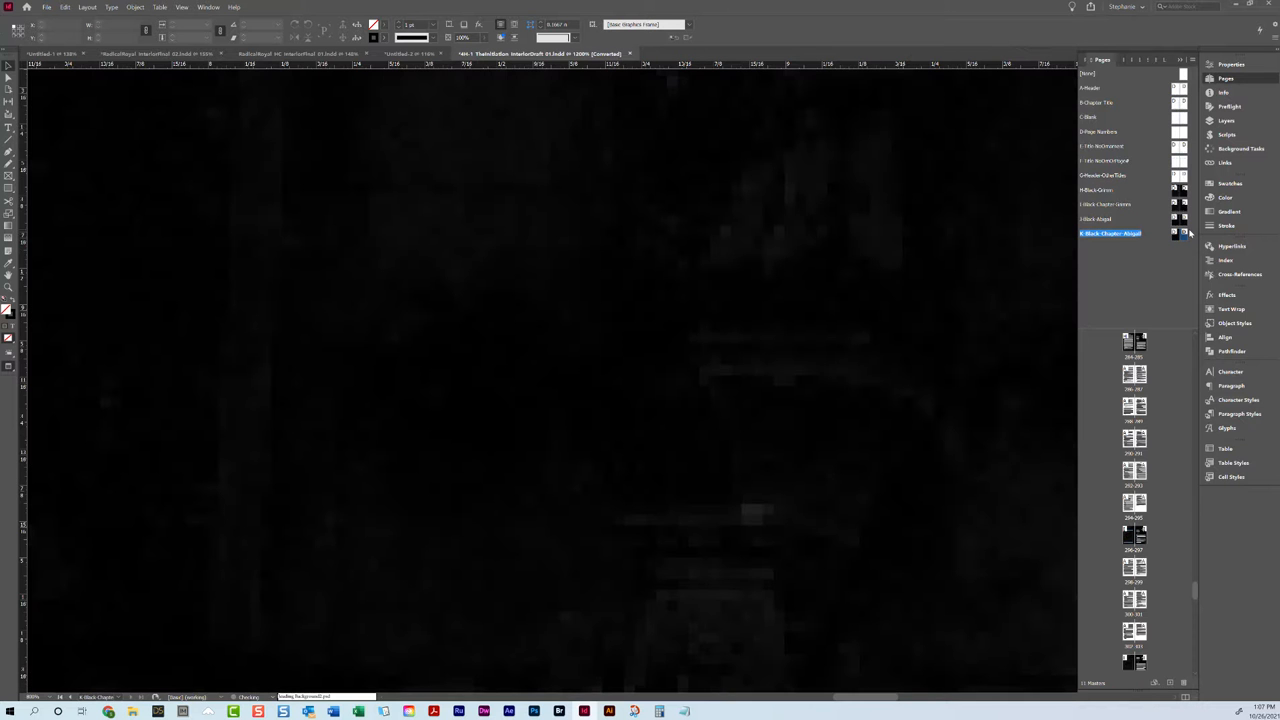
pyautogui.hotkey('ctrl', '0')
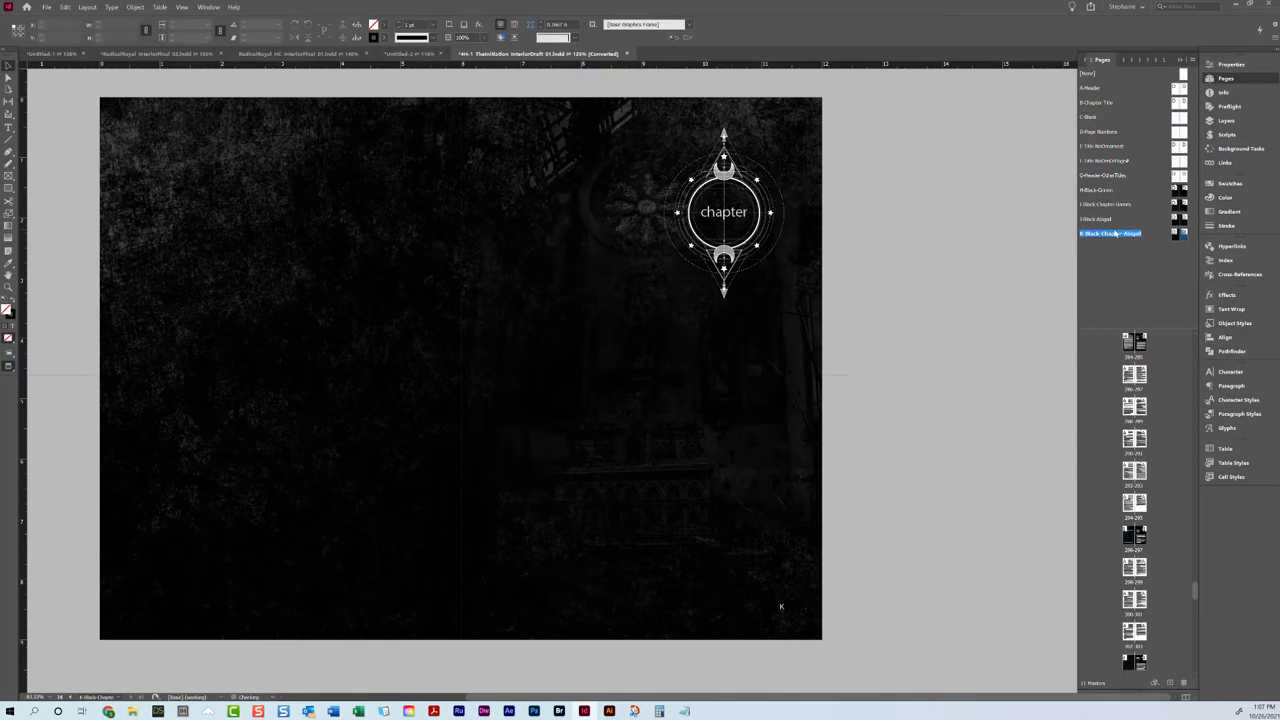
pyautogui.click(720, 378)
pyautogui.click(590, 143)
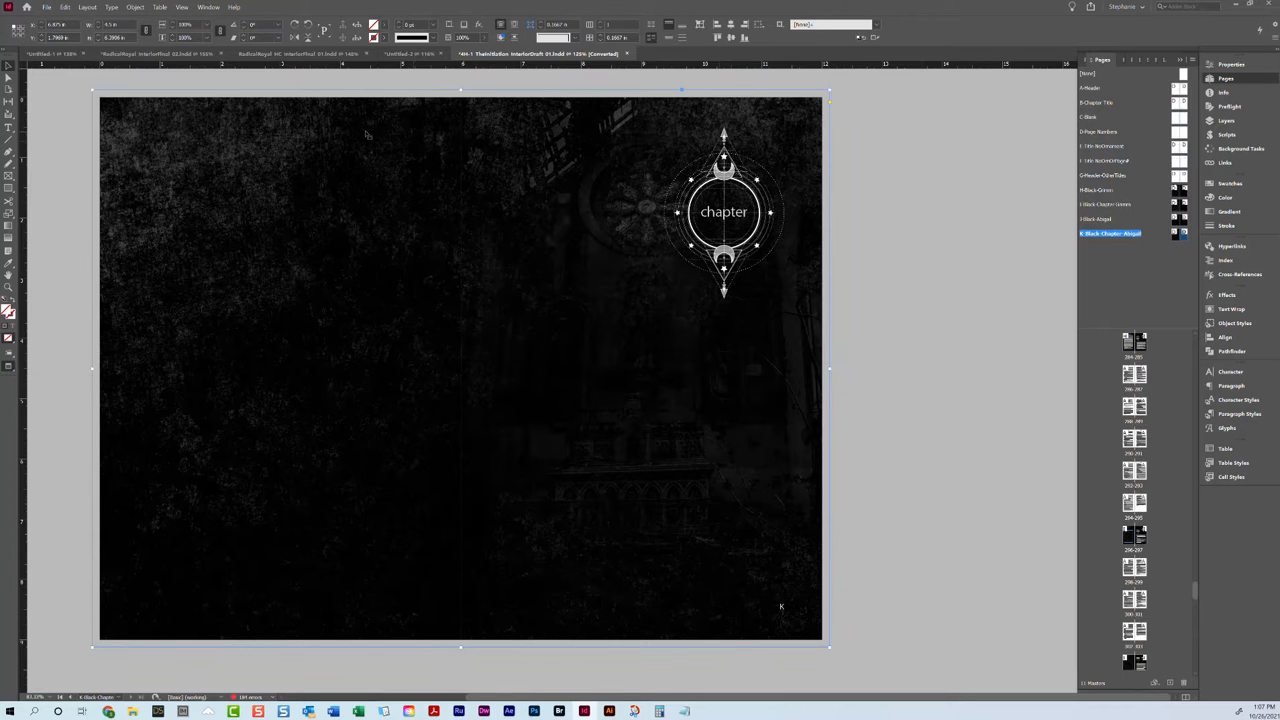
pyautogui.click(1106, 238)
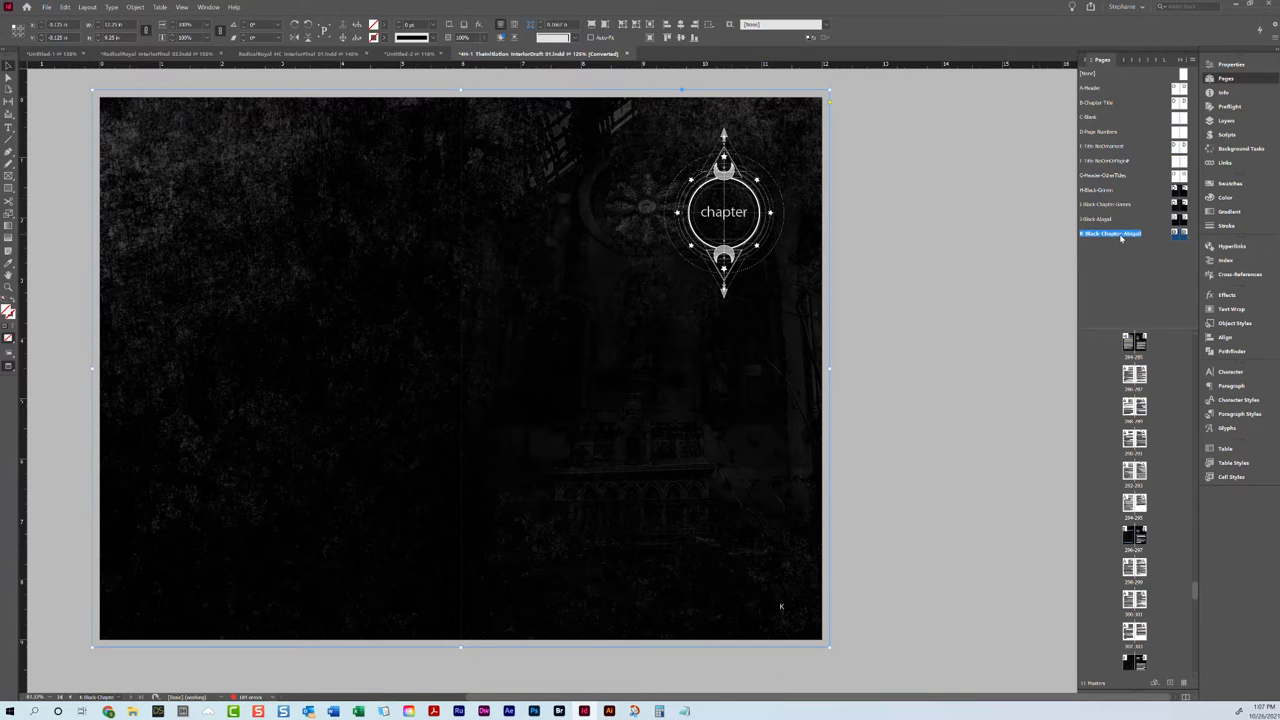
# - Inspect the J-Black-Abigail and H-Black-Grimm masters, selecting the author-name header frame on H-Black-Grimm
pyautogui.doubleClick(1100, 219)
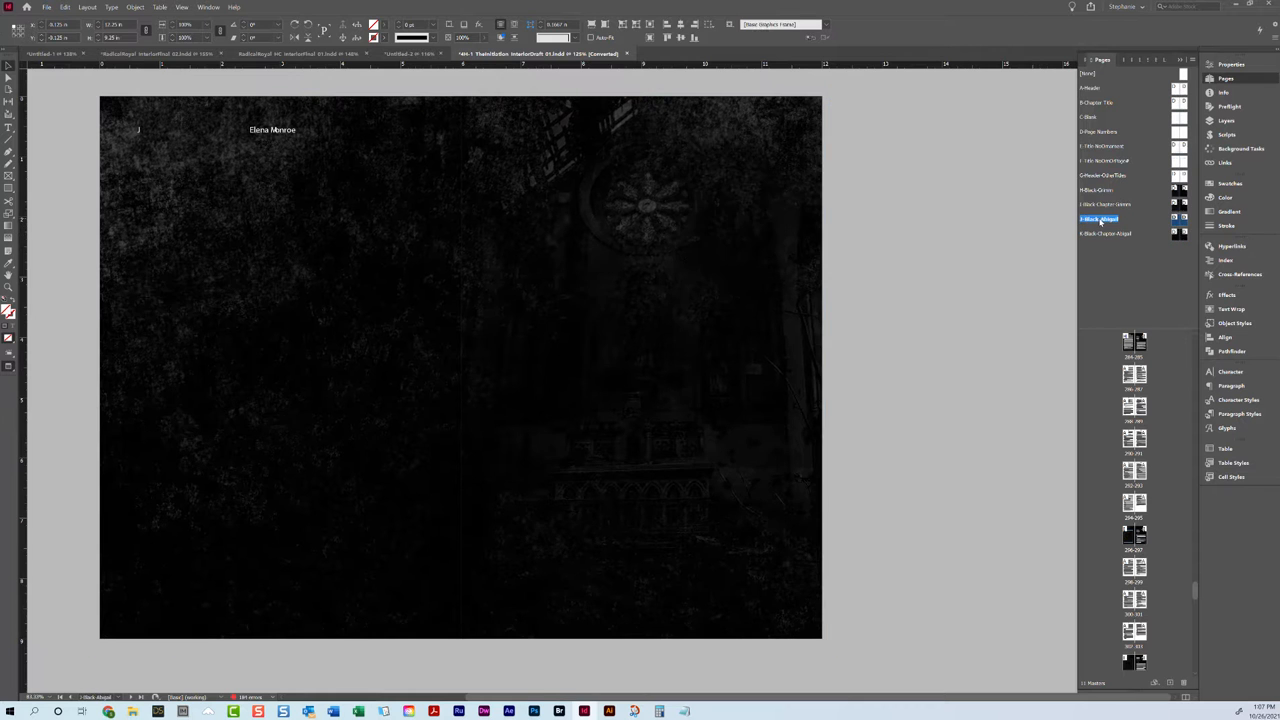
pyautogui.doubleClick(1098, 189)
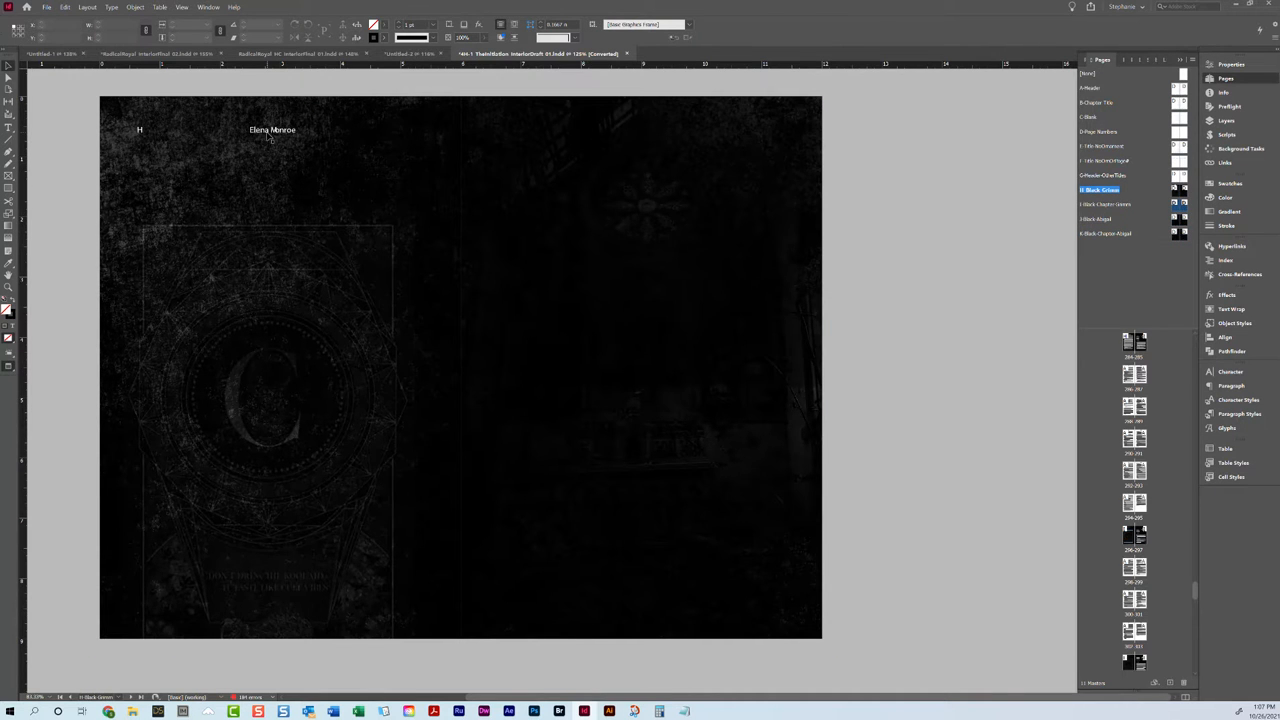
pyautogui.click(269, 137)
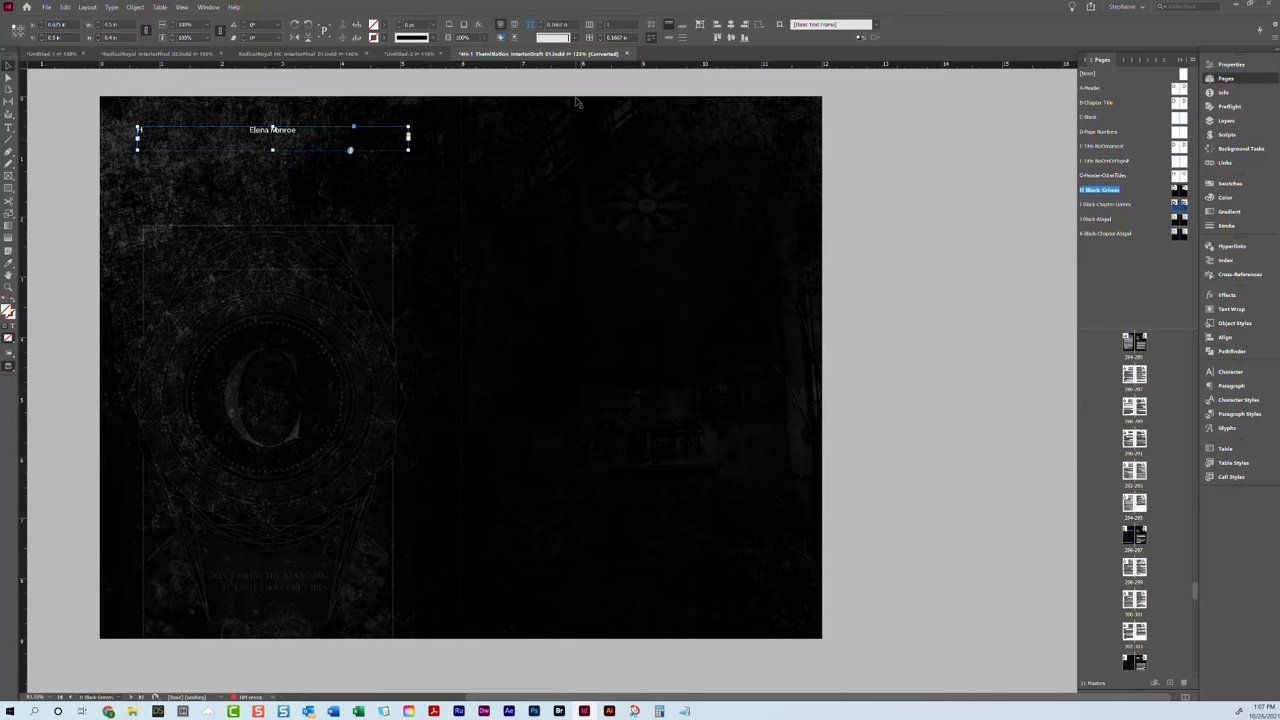
pyautogui.doubleClick(1184, 190)
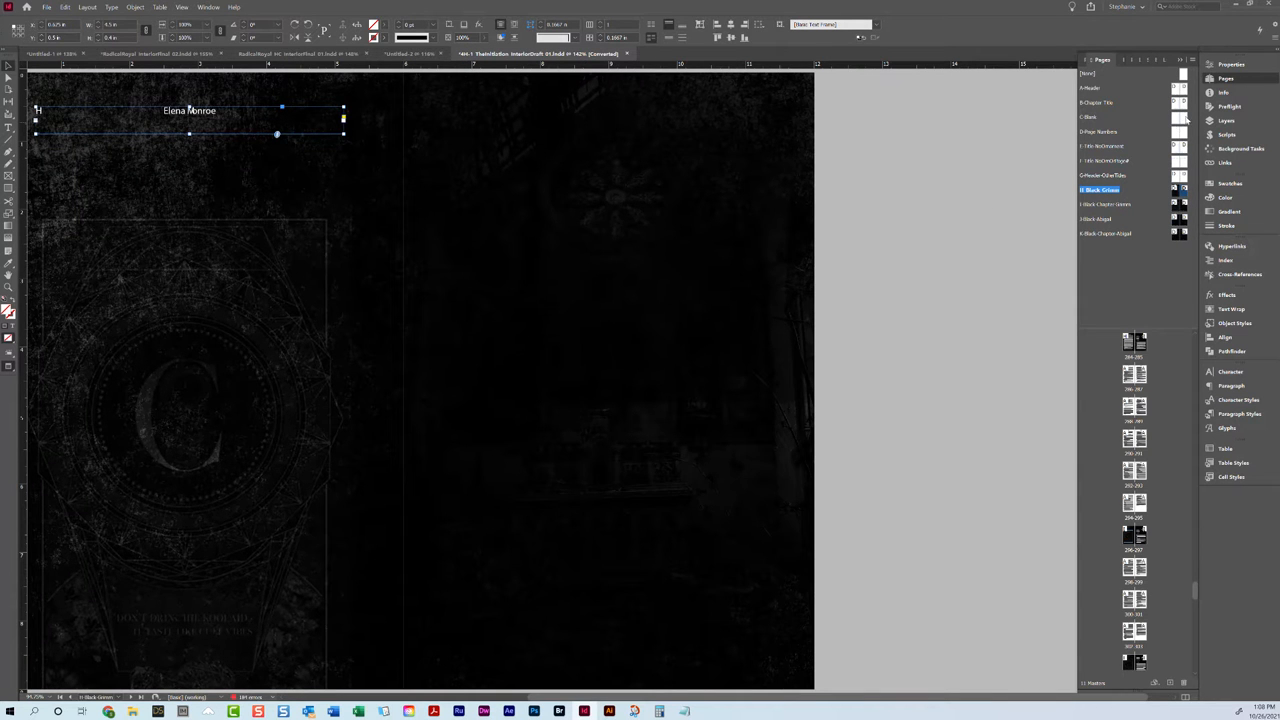
# - Compare the B-Chapter Title master with the I-Black-Chapter-Grimm master, and close the document without saving
pyautogui.doubleClick(1184, 103)
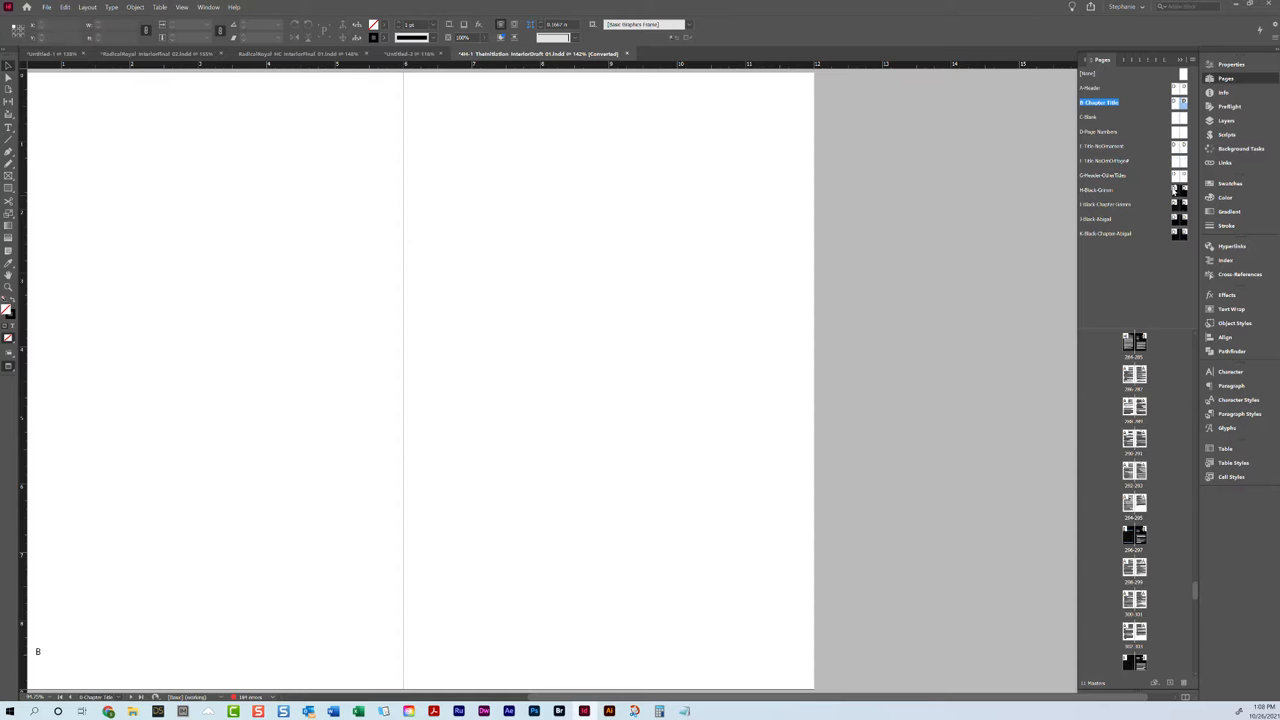
pyautogui.doubleClick(1184, 204)
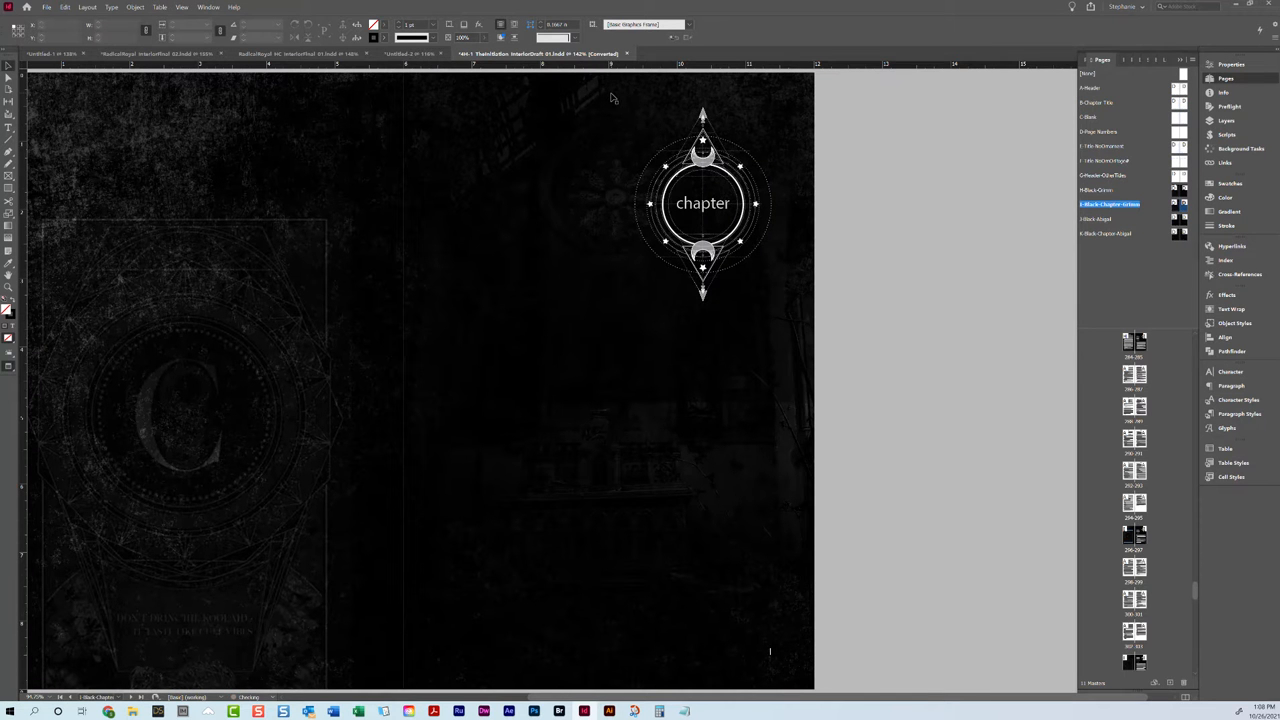
pyautogui.click(627, 53)
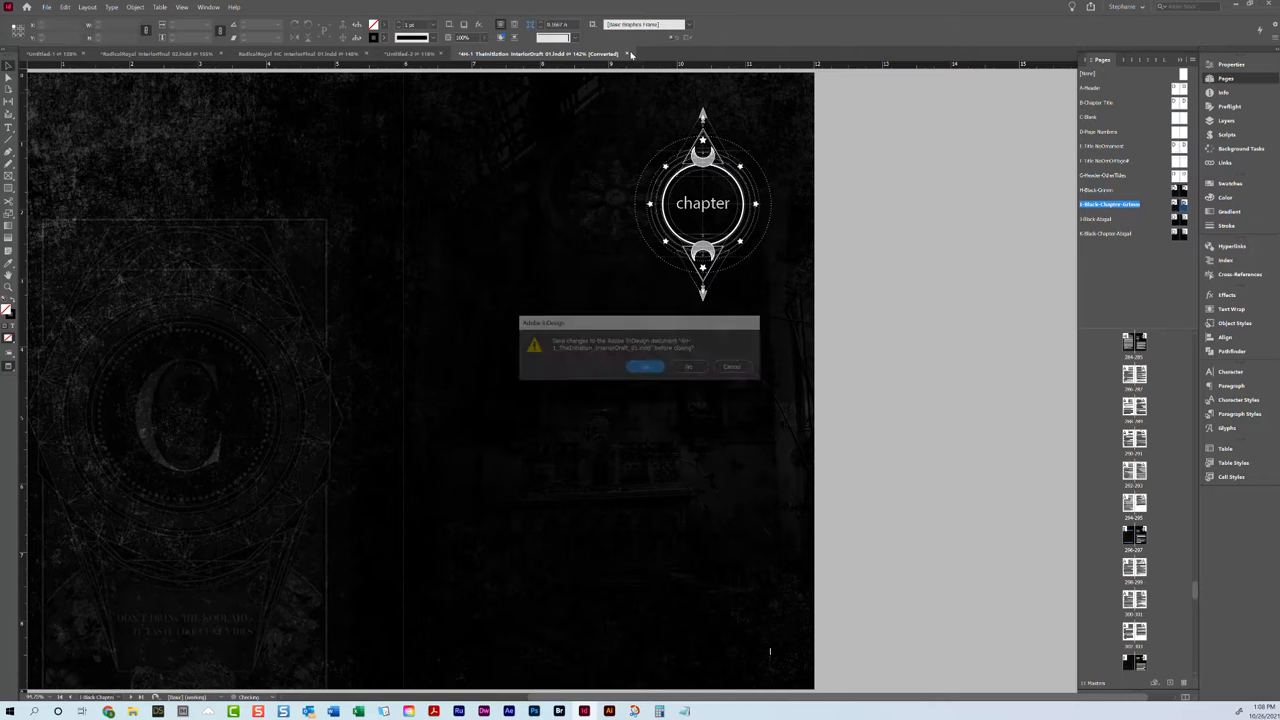
pyautogui.click(690, 367)
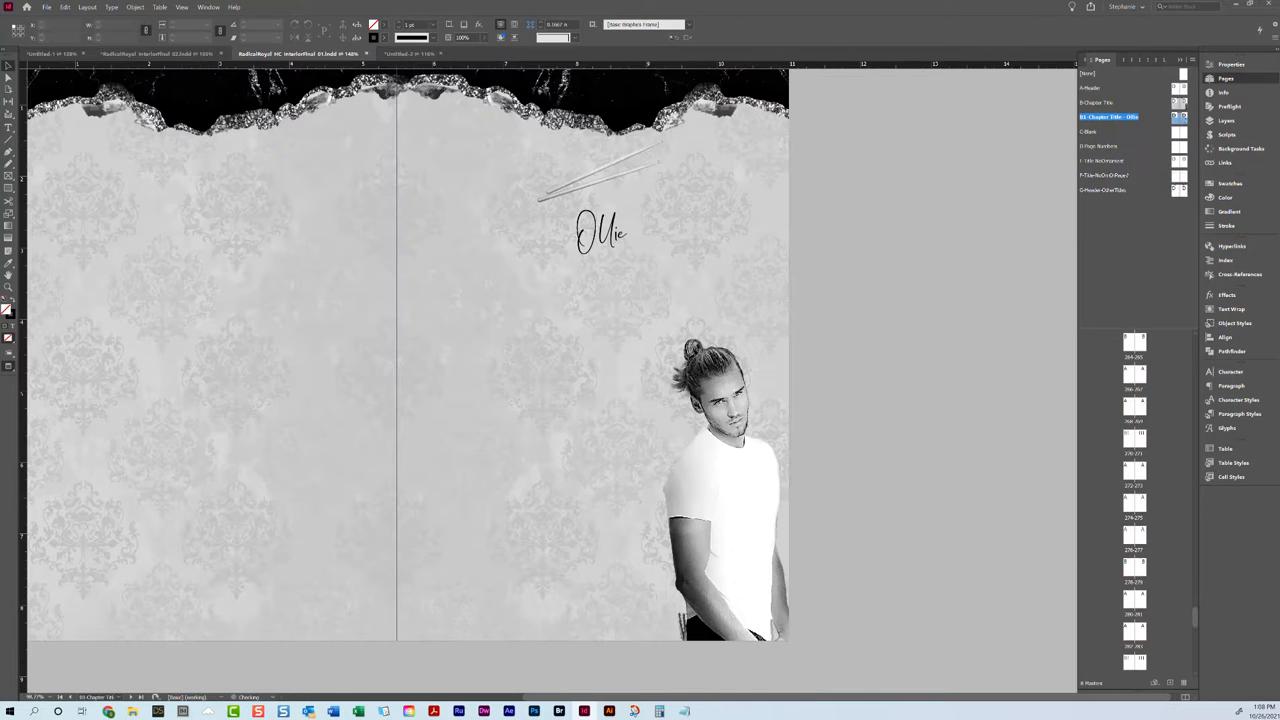